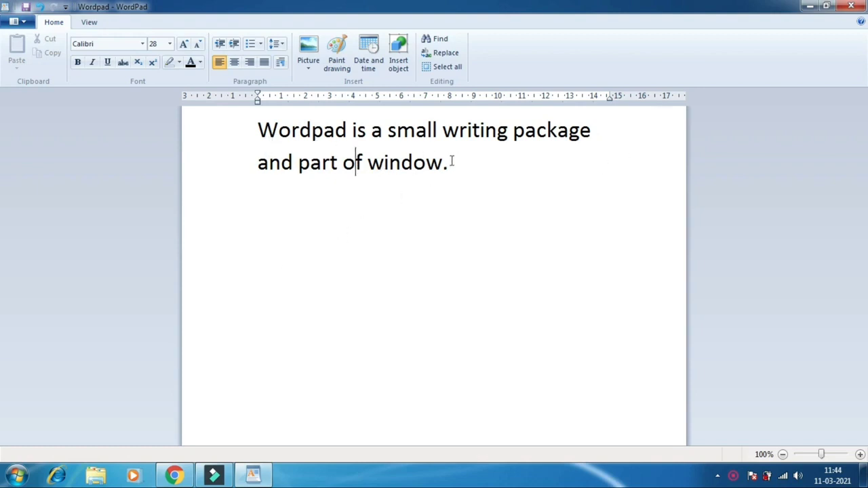
drag(257, 130, 601, 141)
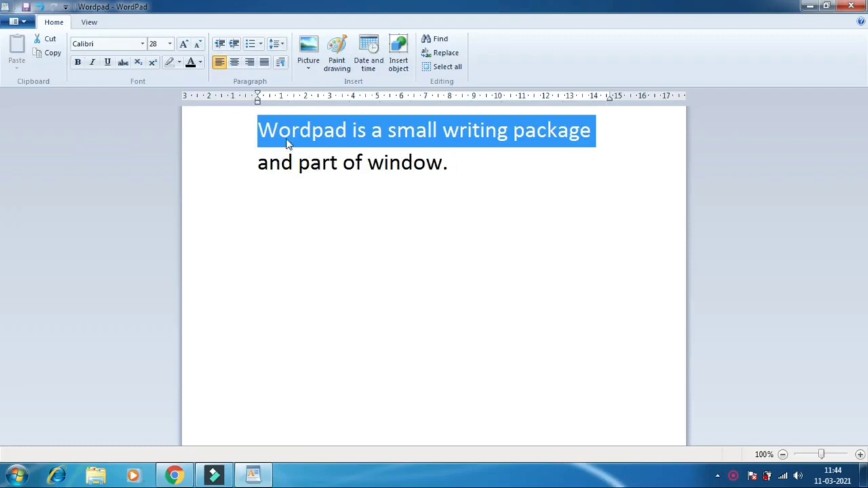
click(470, 155)
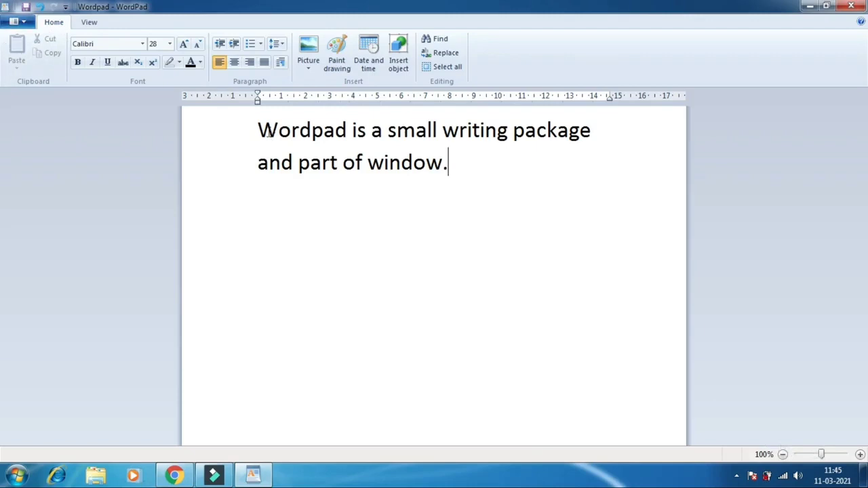
drag(259, 129, 486, 171)
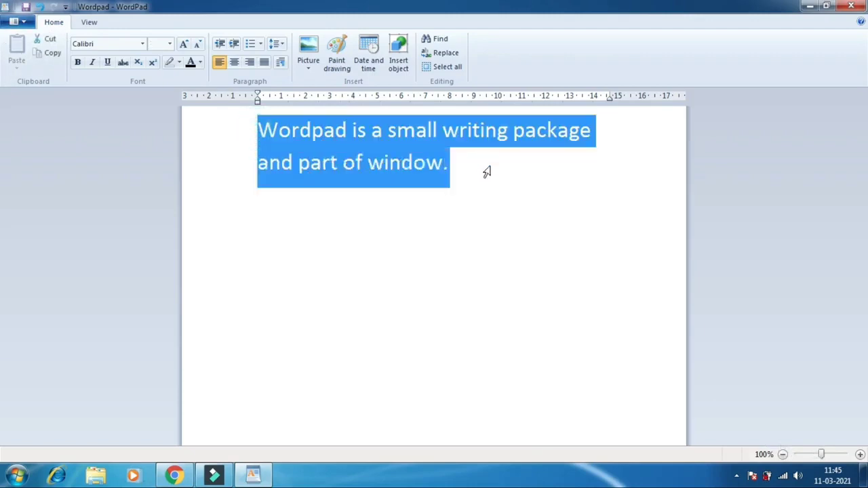
click(458, 156)
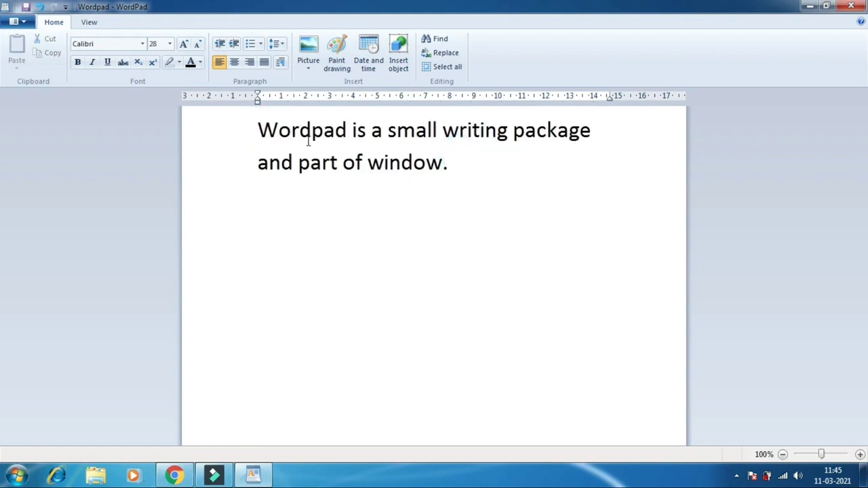
double_click(440, 163)
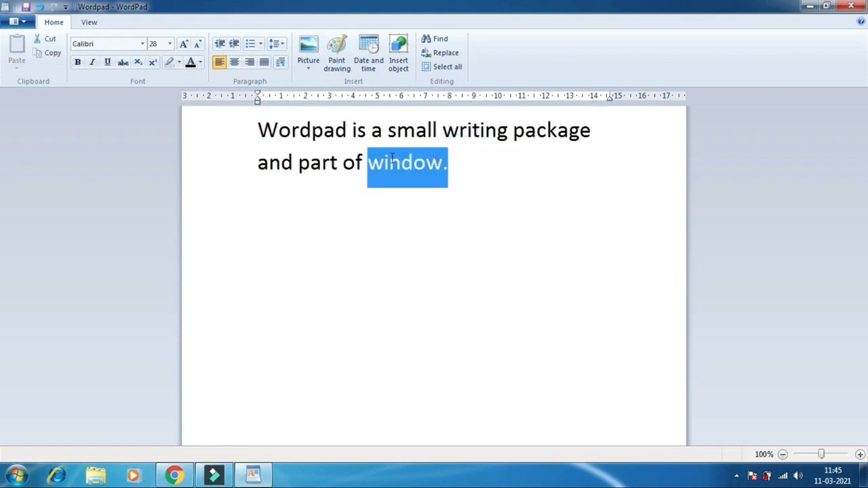
Step: Copy the sentence "Wordpad is a small writing package and part of window." and paste it twice on a new line below
triple_click(333, 139)
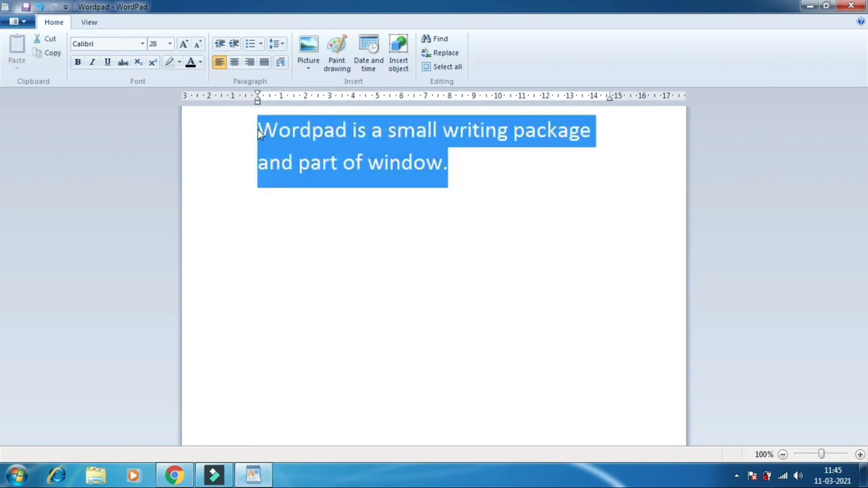
click(50, 53)
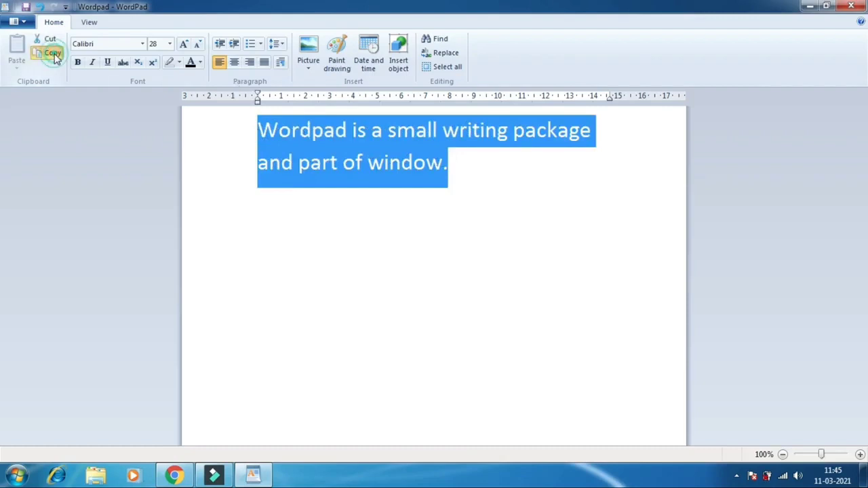
click(487, 180)
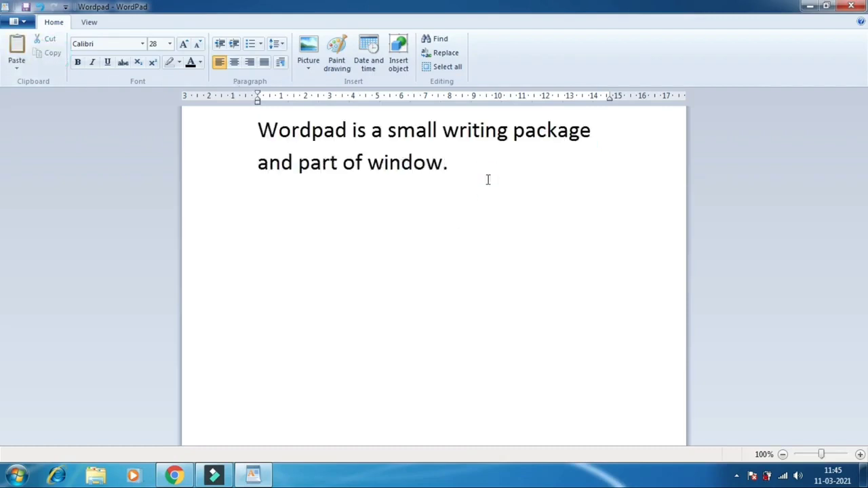
key(Return)
click(18, 46)
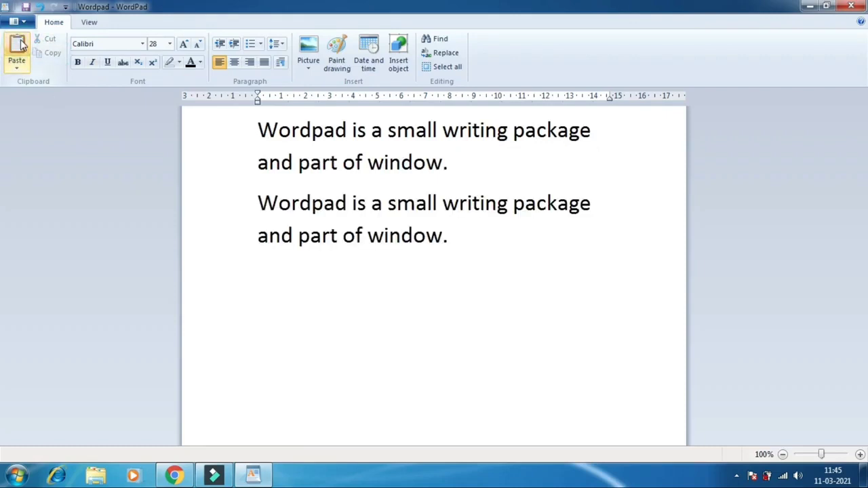
click(18, 46)
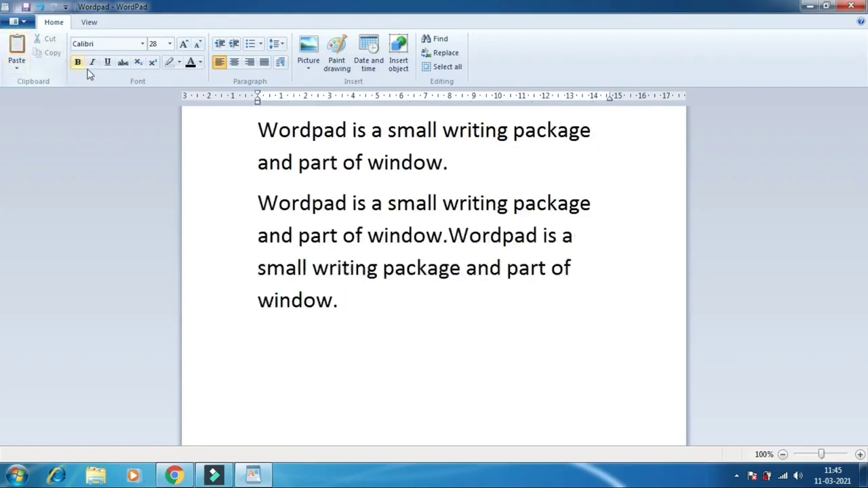
Step: Cut all the text from the document and paste it back in
drag(261, 136, 445, 316)
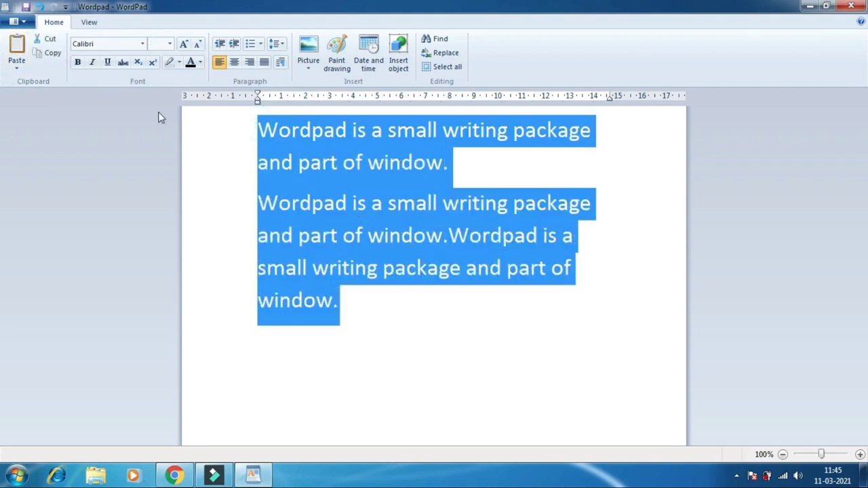
click(56, 44)
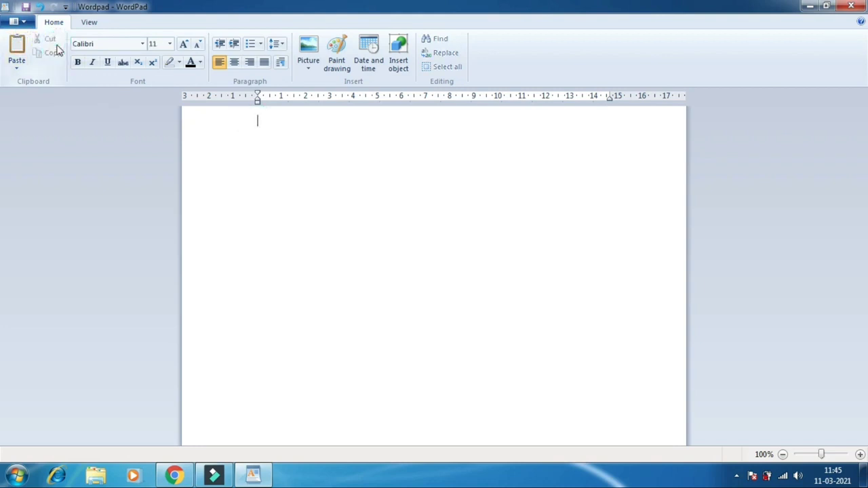
click(18, 44)
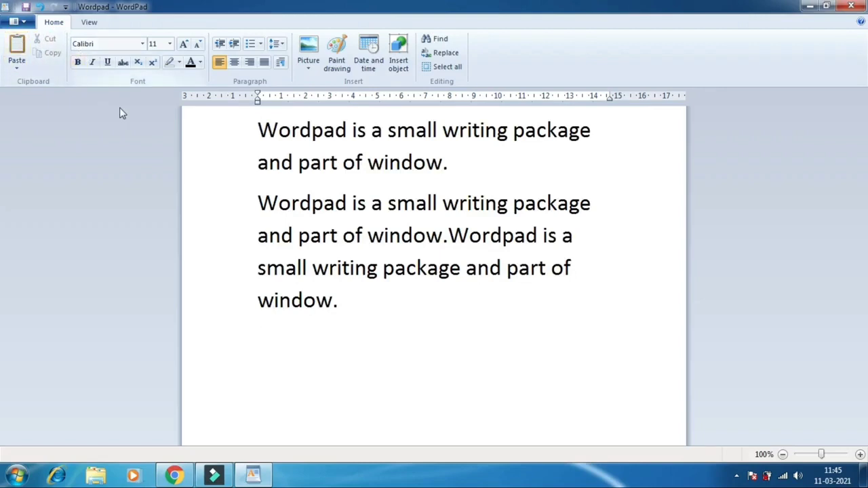
Step: Make all the text in the document bold
drag(259, 127, 353, 296)
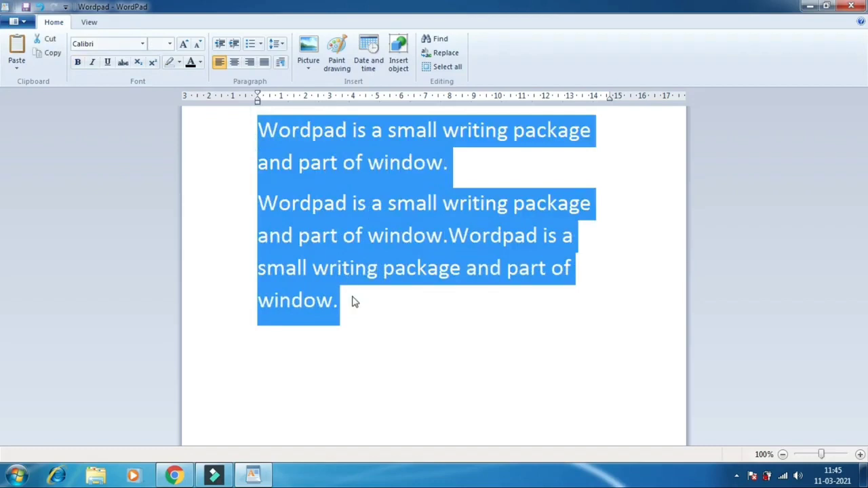
click(78, 63)
click(77, 63)
click(77, 62)
click(77, 63)
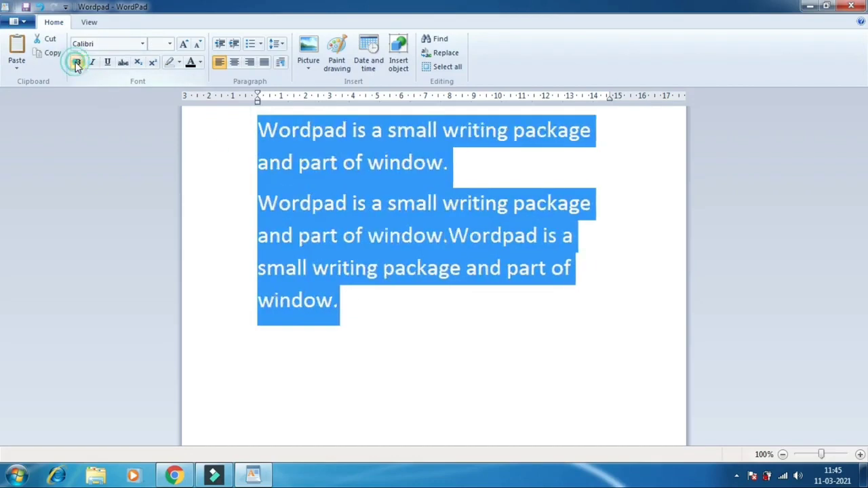
click(78, 63)
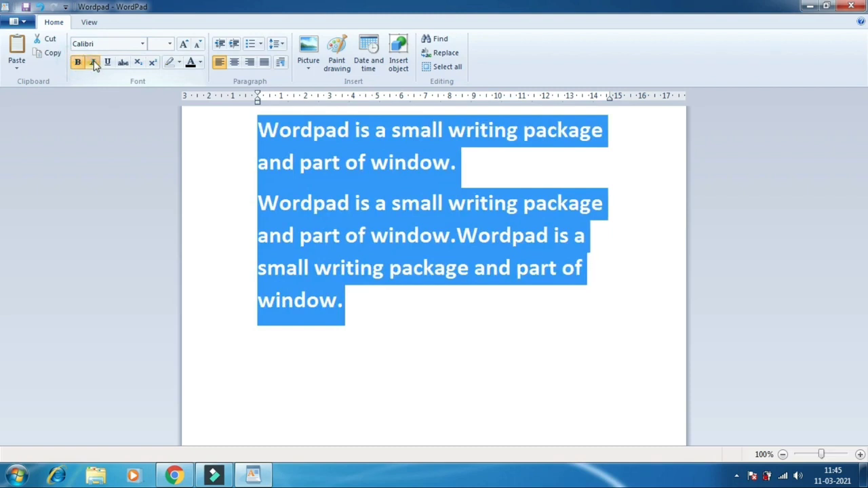
Step: Try italic and underline on all the text, removing each effect again
click(92, 62)
click(92, 62)
click(108, 62)
click(108, 62)
click(107, 62)
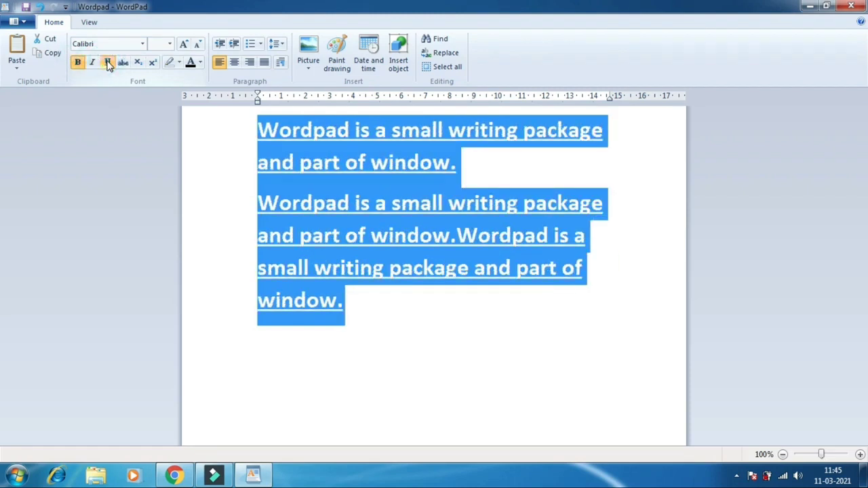
click(108, 62)
click(108, 62)
click(108, 62)
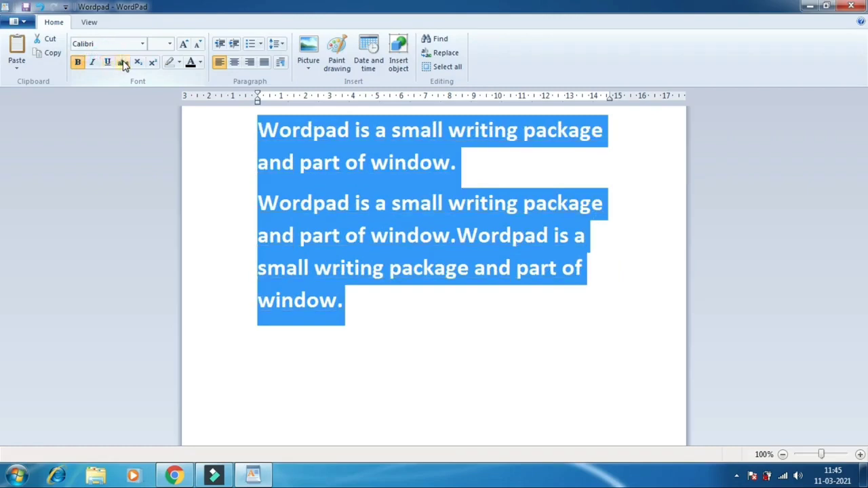
Step: Try strikethrough on all the text and remove it again
click(122, 62)
click(123, 63)
click(123, 62)
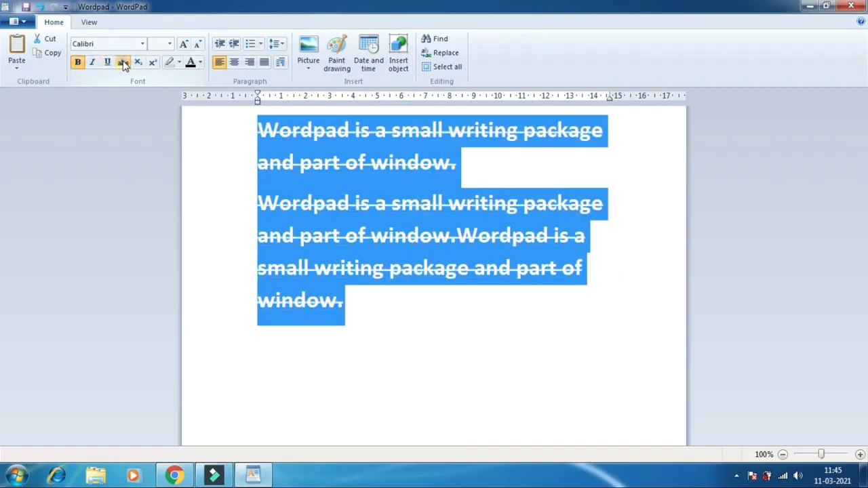
click(123, 62)
click(123, 63)
click(123, 62)
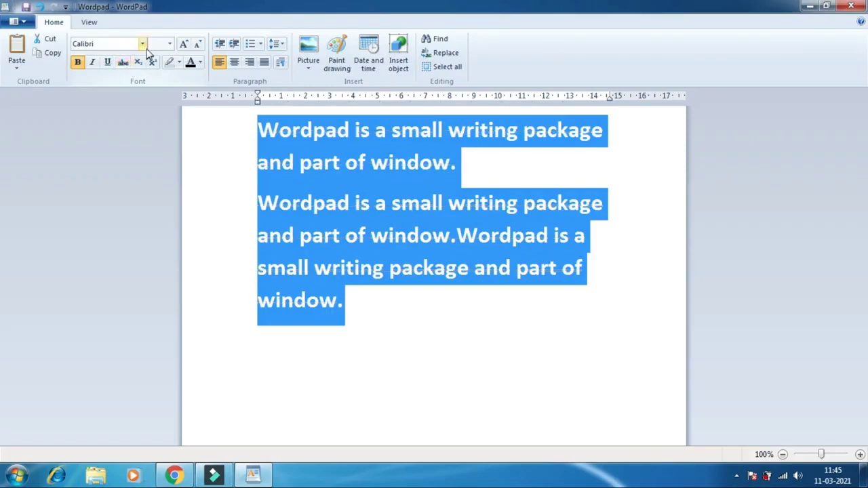
Step: Preview other fonts on all the text while keeping Calibri, and enlarge the font size to 36
click(142, 43)
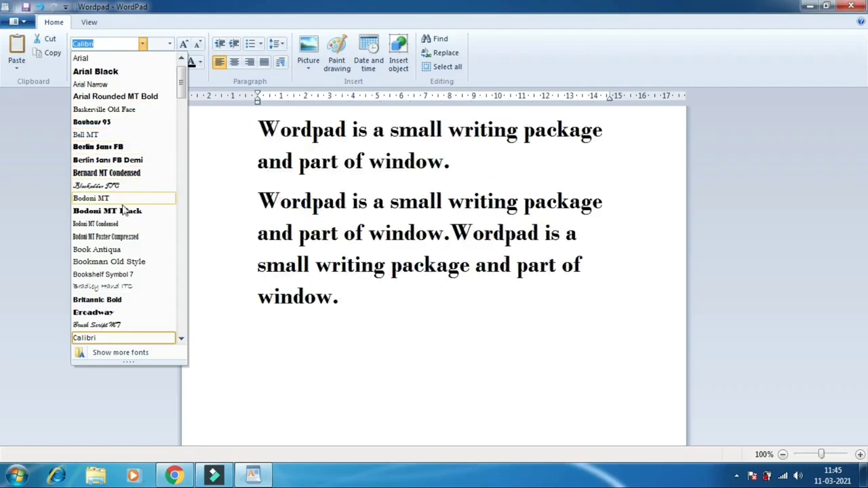
click(250, 148)
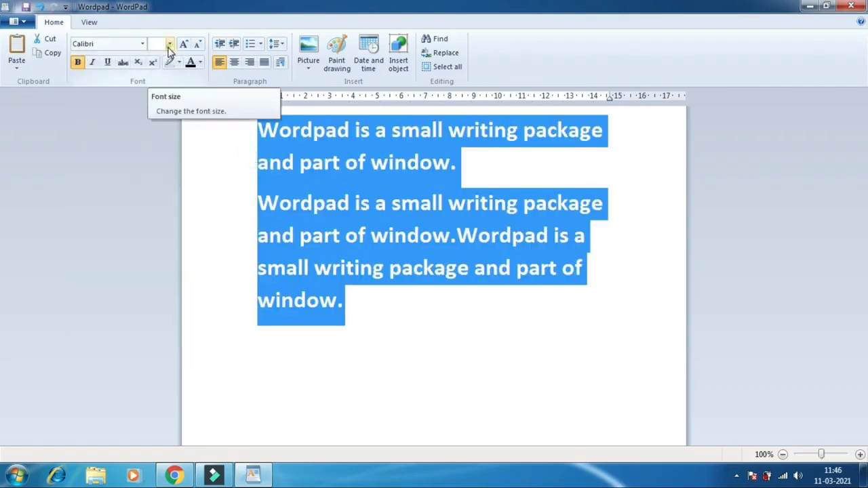
click(169, 45)
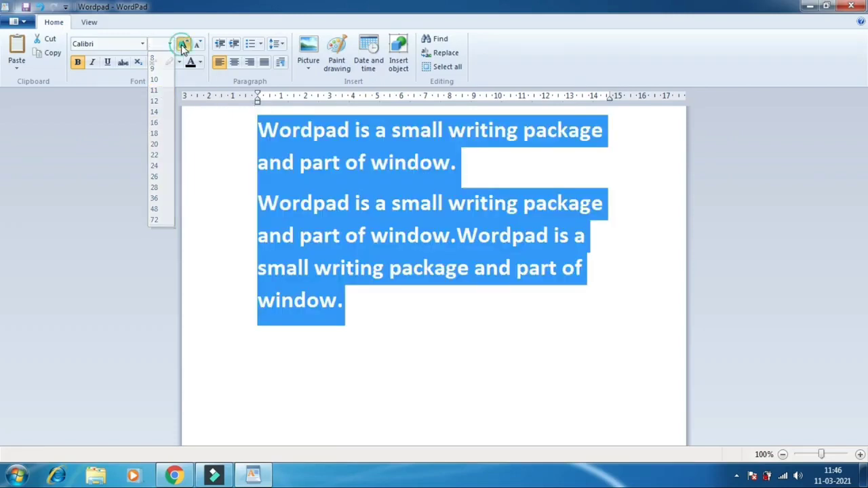
click(181, 45)
click(197, 45)
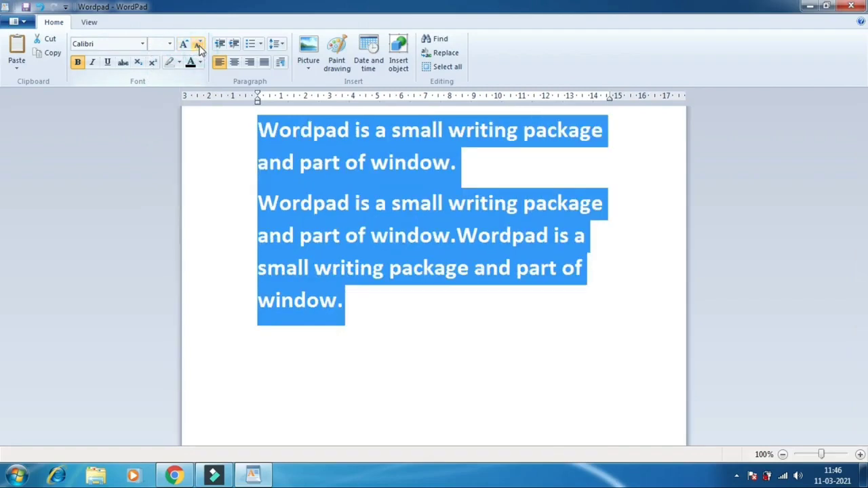
click(198, 46)
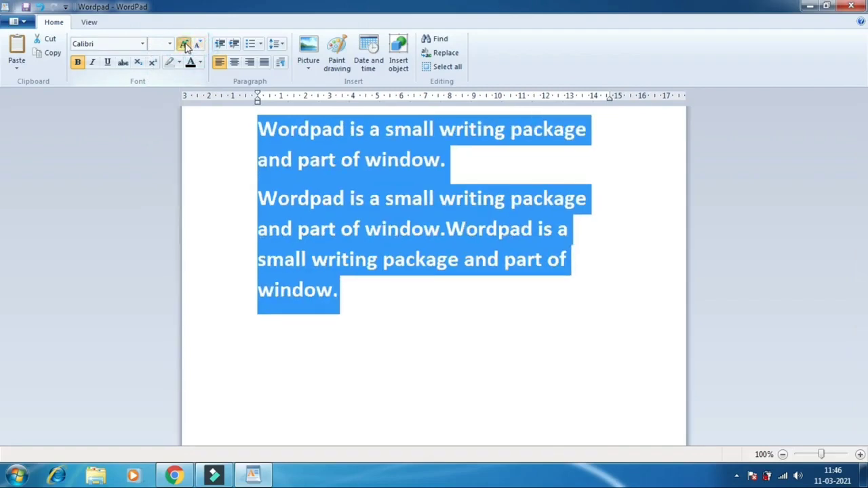
click(185, 45)
click(198, 46)
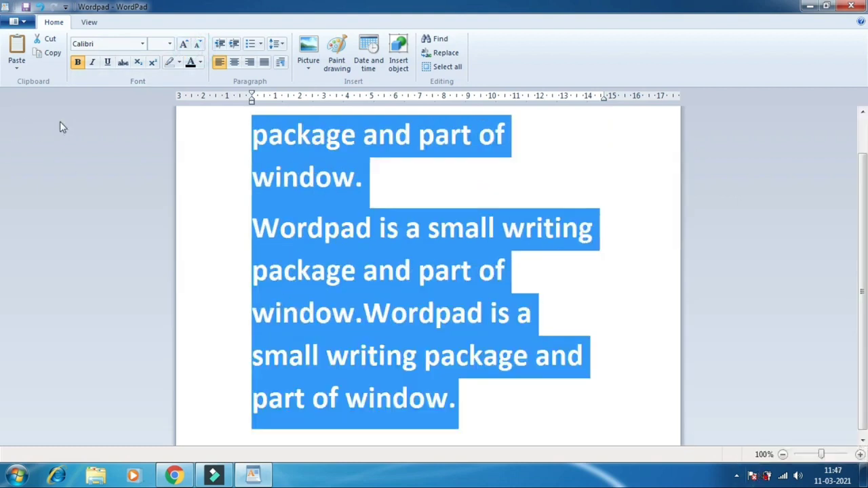
Step: Highlight the words "small writing" in the second paragraph in yellow
click(174, 65)
click(362, 252)
drag(428, 228, 560, 228)
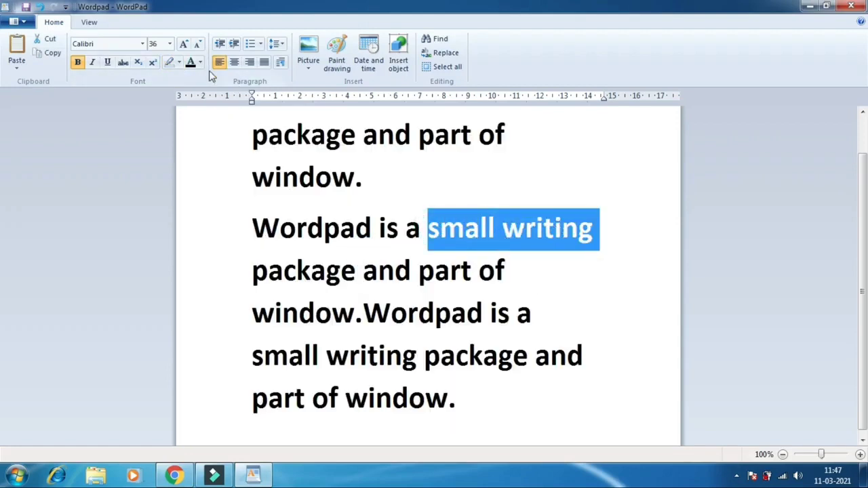
click(179, 63)
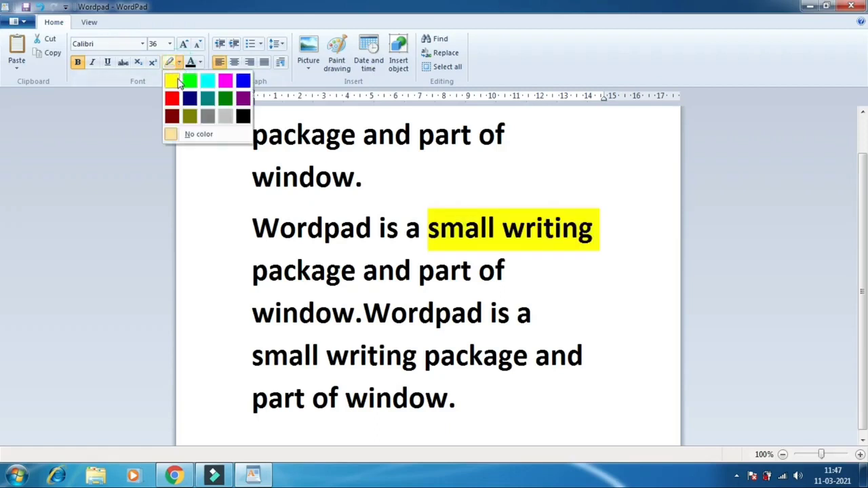
click(177, 81)
click(374, 279)
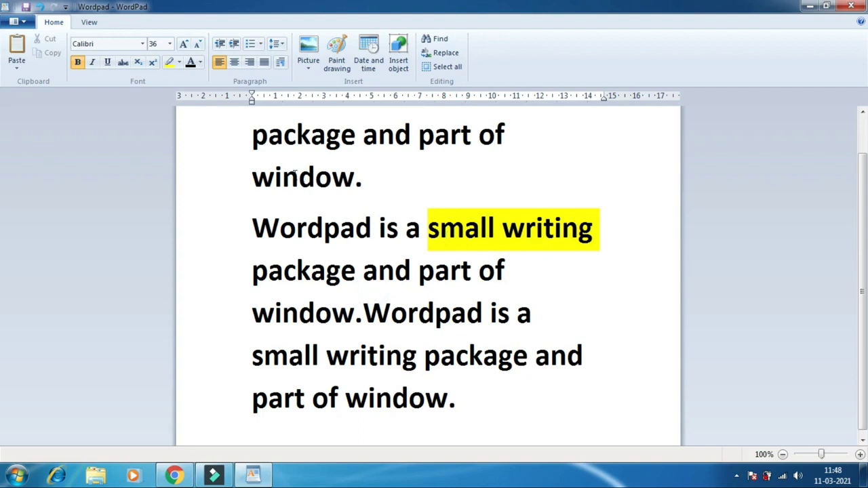
Step: Color the text from "package and part of" through "small" after the yellow highlight bright green, using a basic color from the extended color choices
drag(253, 265, 568, 310)
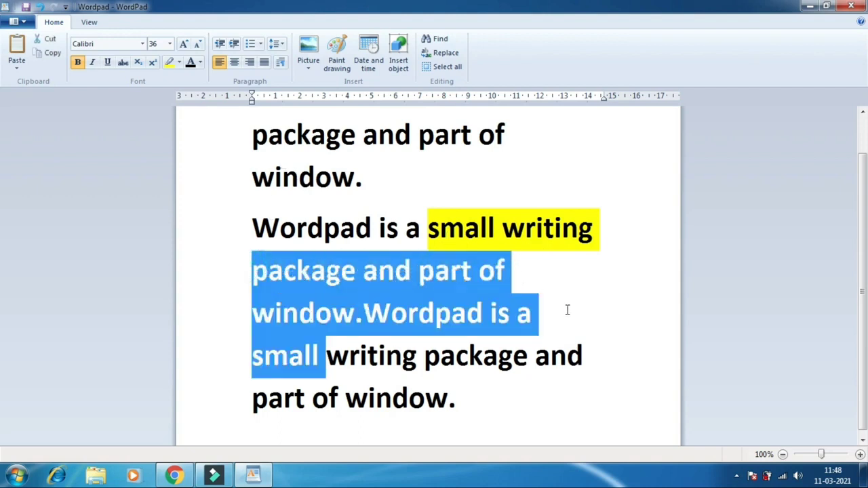
click(201, 65)
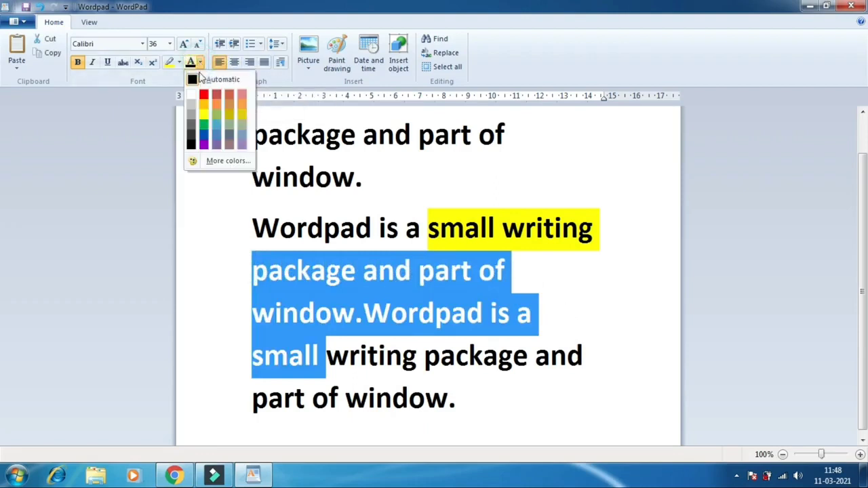
click(207, 160)
click(422, 205)
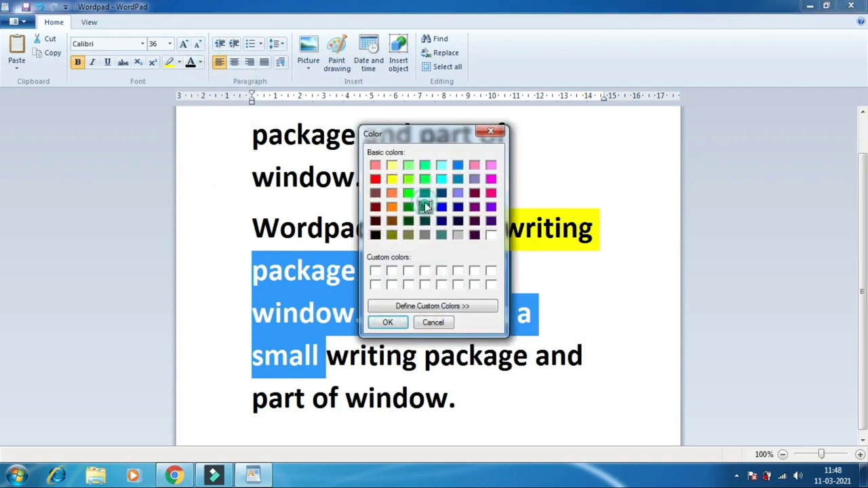
click(421, 180)
click(387, 322)
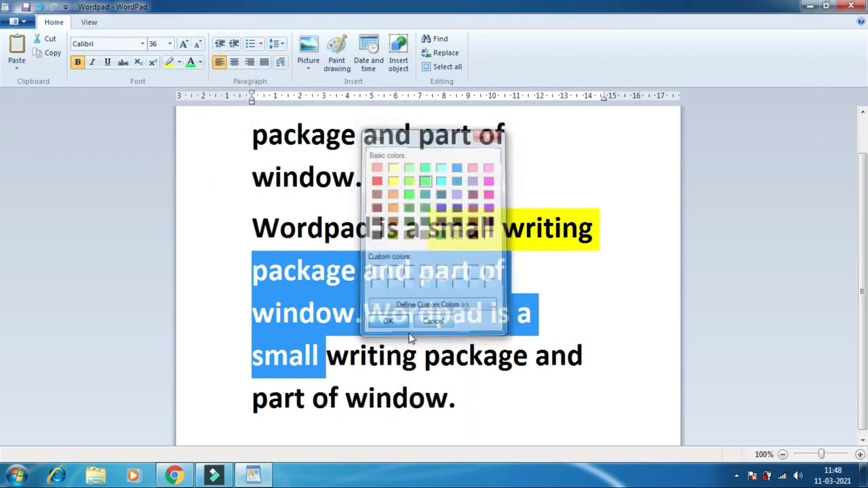
click(408, 316)
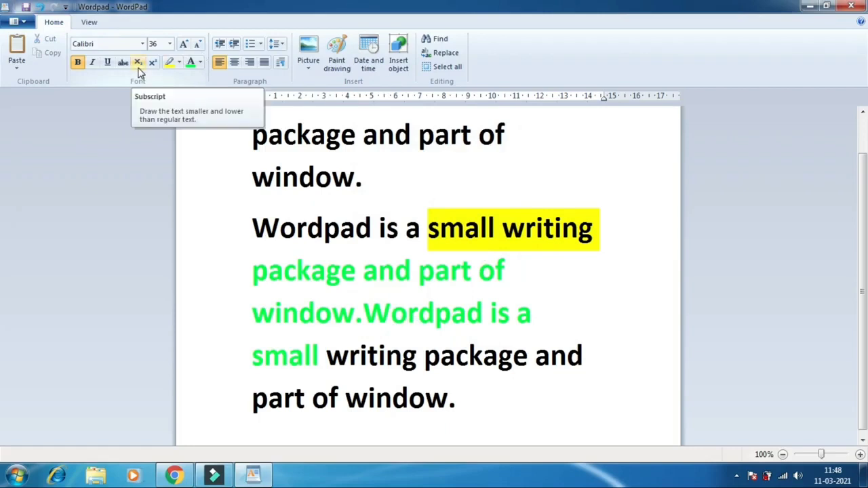
scroll(457, 389, down, 1)
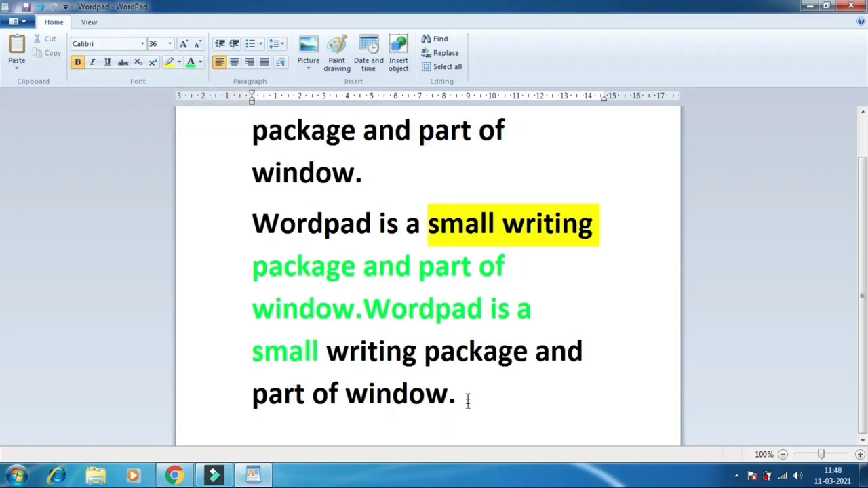
click(468, 404)
key(Return)
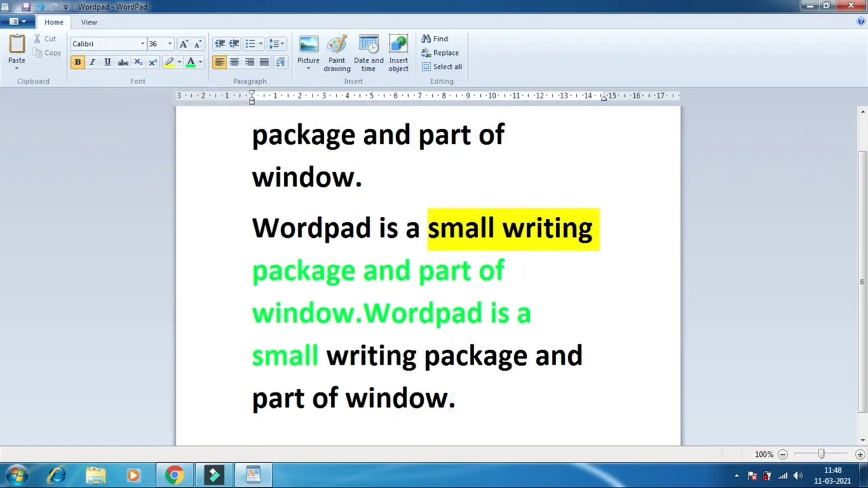
scroll(498, 369, down, 1)
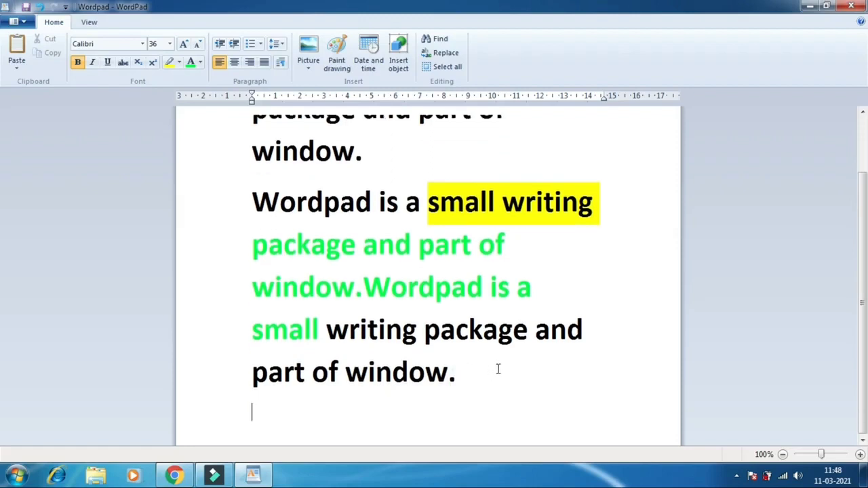
text(H)
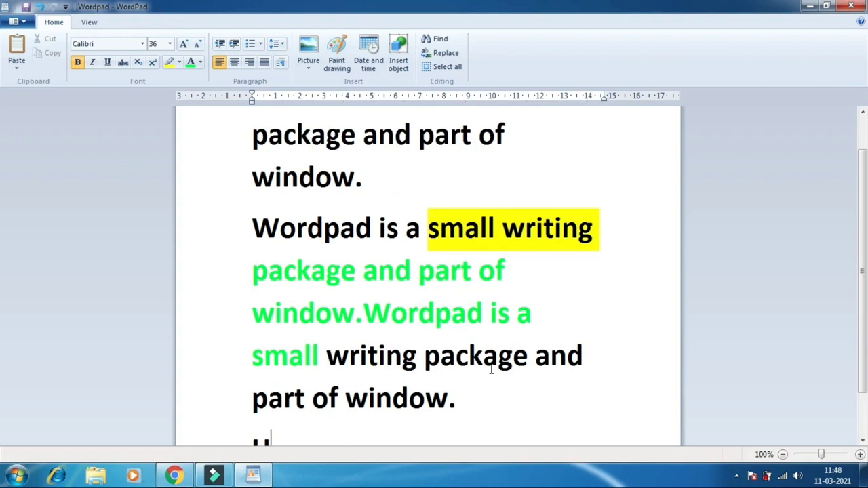
Step: Delete all the text after the yellow-highlighted words "small writing" and enter H2O on a new line
drag(515, 430, 260, 241)
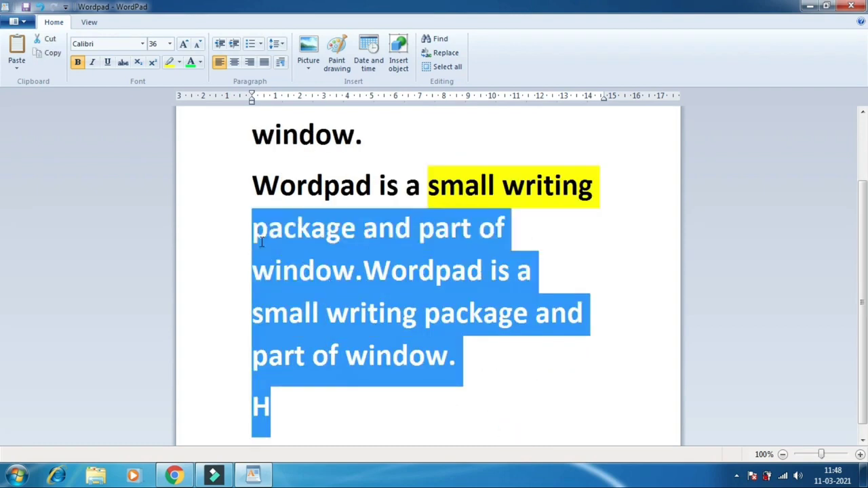
key(BackSpace)
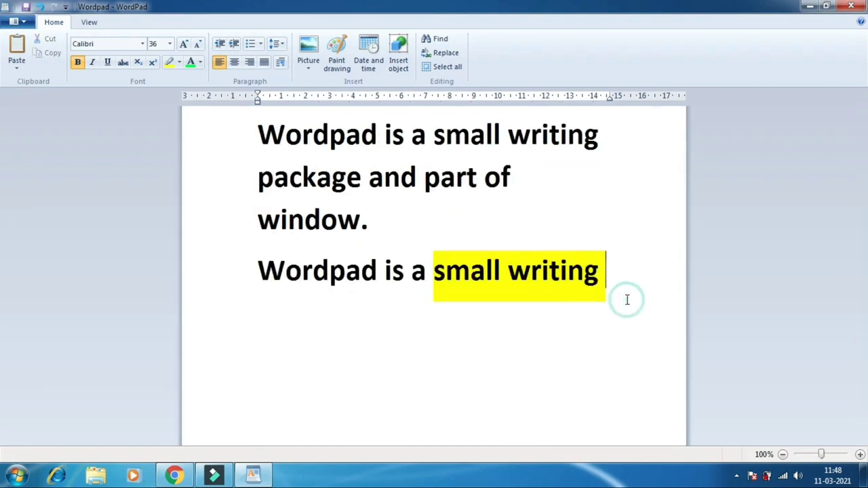
key(Return)
text(H)
text(2)
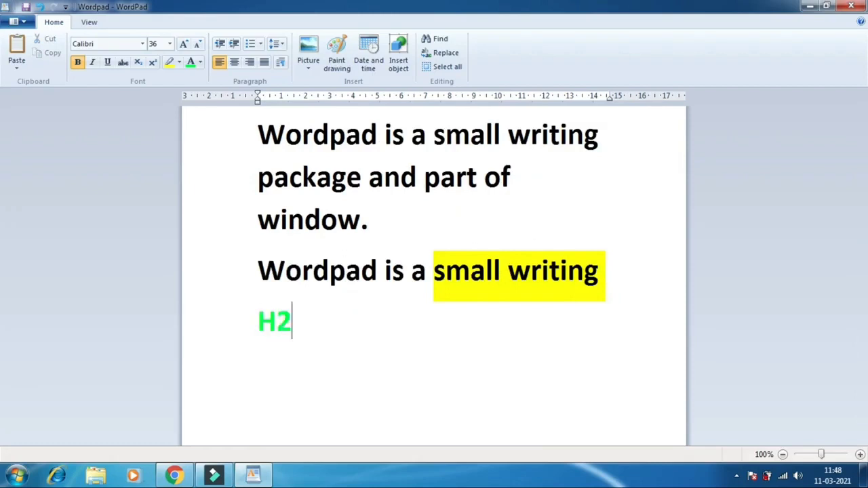
text(0)
key(BackSpace)
text(O)
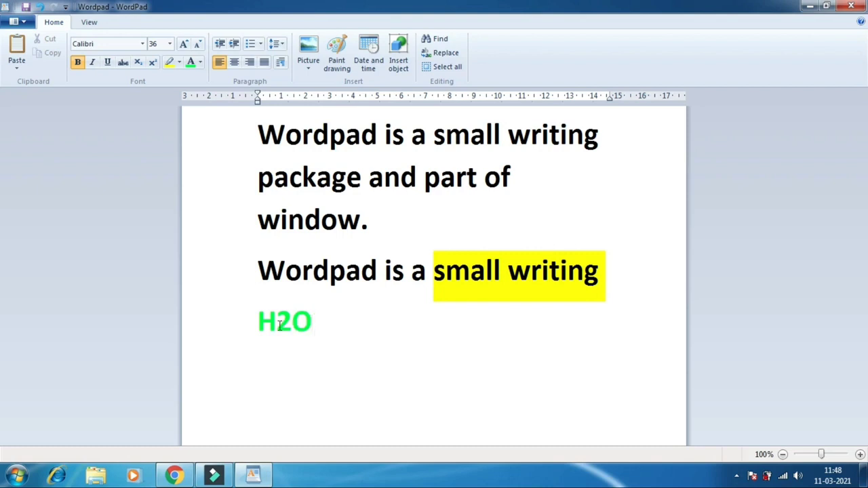
Step: Format the 2 in H2O as subscript
drag(291, 324, 280, 326)
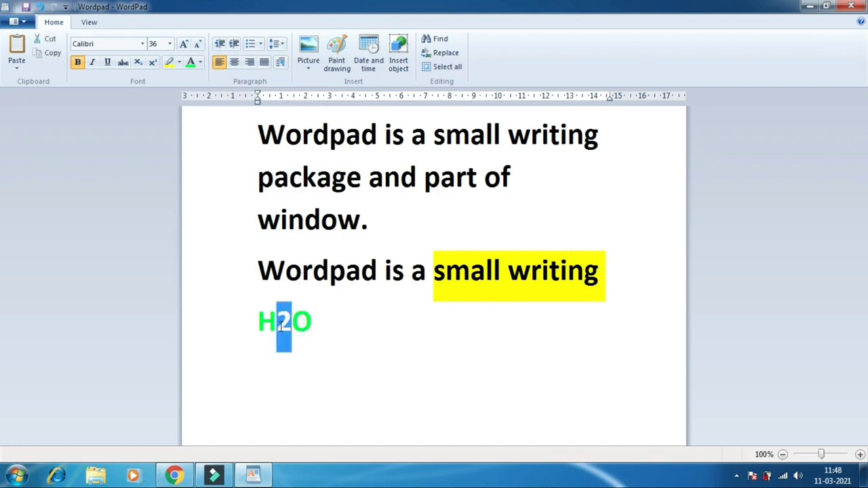
click(140, 63)
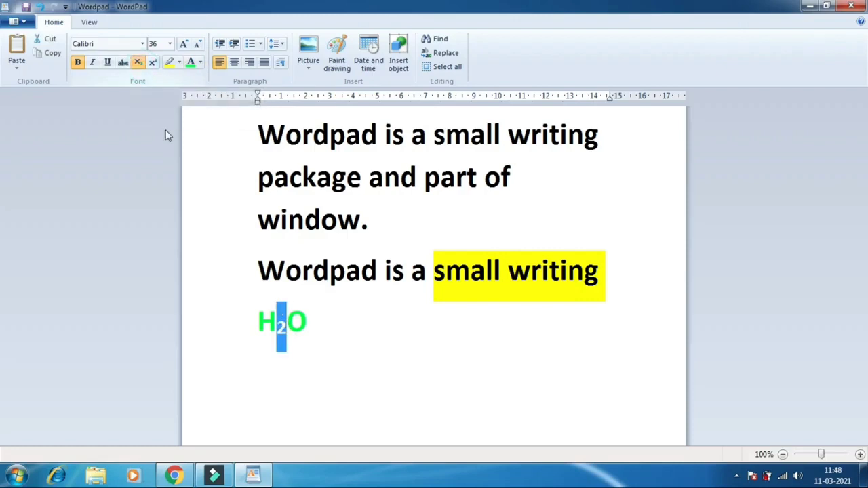
click(339, 327)
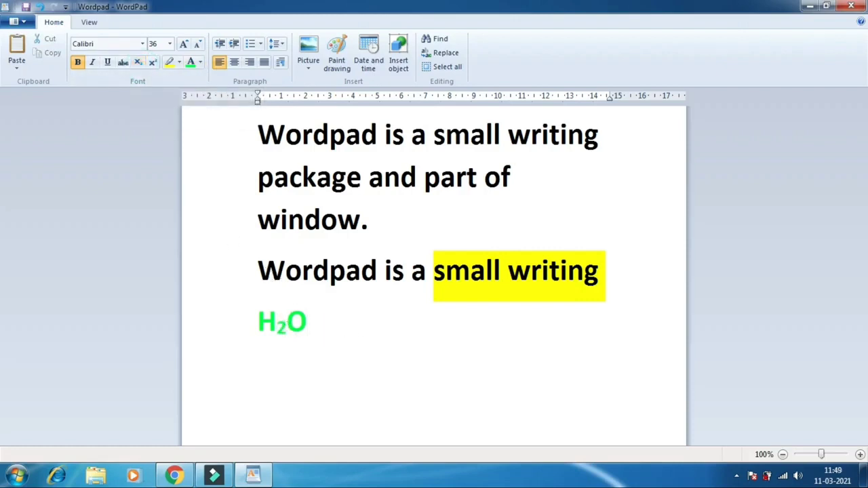
Step: Add 52 on a new line below H2O and format its 2 as superscript
key(Return)
text(52)
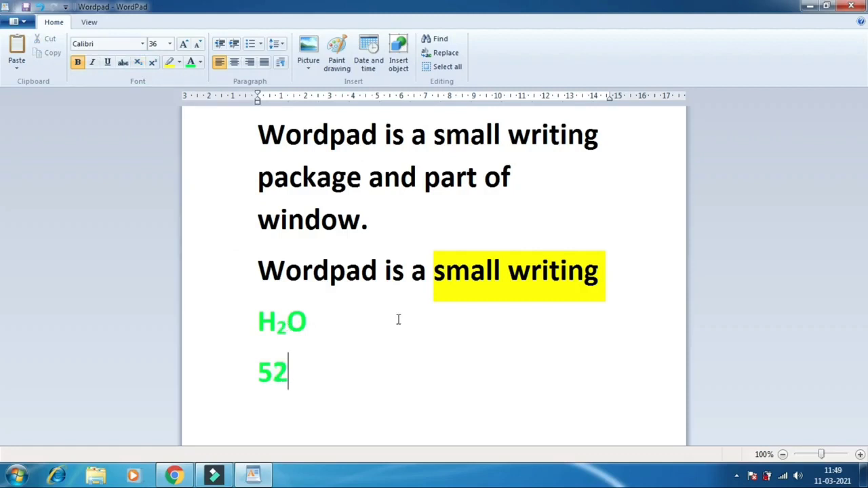
drag(274, 371, 287, 378)
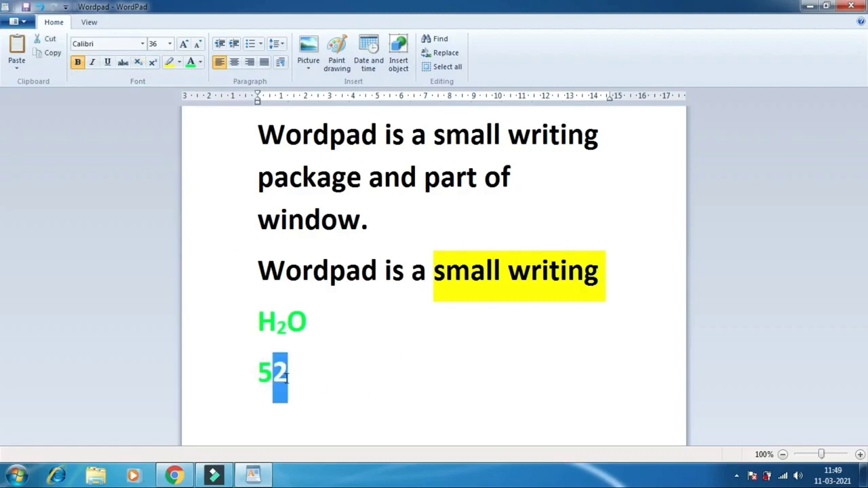
click(153, 63)
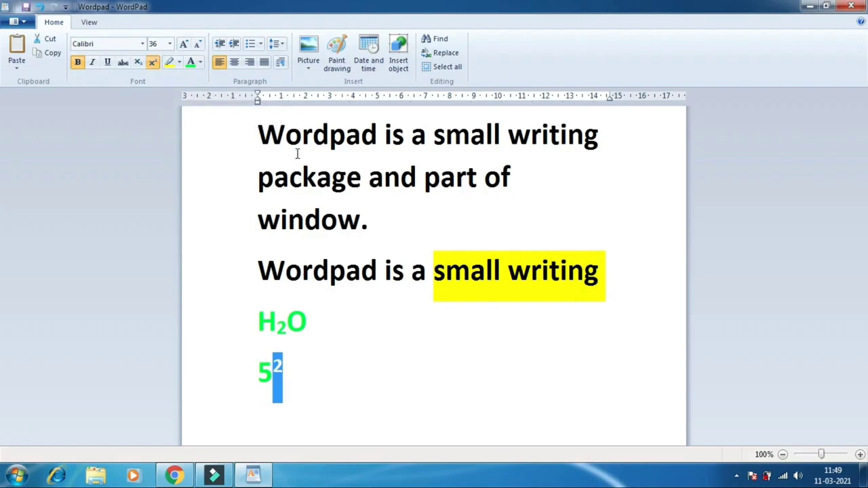
Step: Try center and right alignment on all the text and restore left alignment
drag(274, 117, 434, 373)
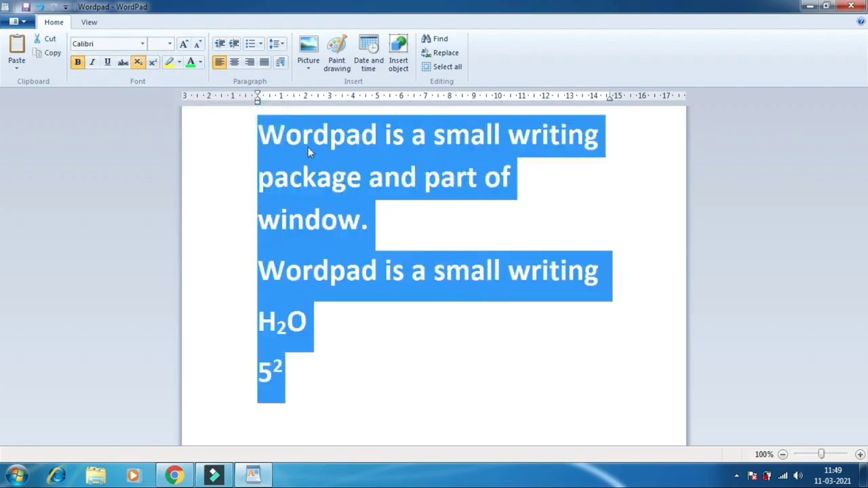
click(234, 62)
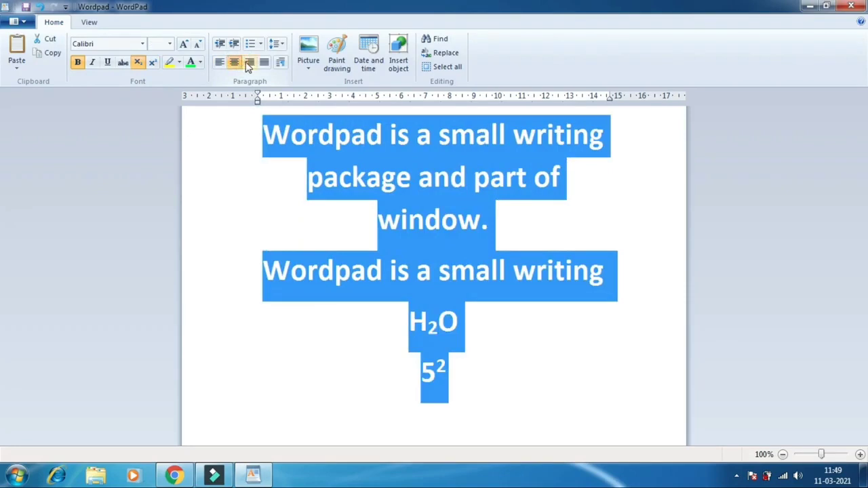
click(248, 65)
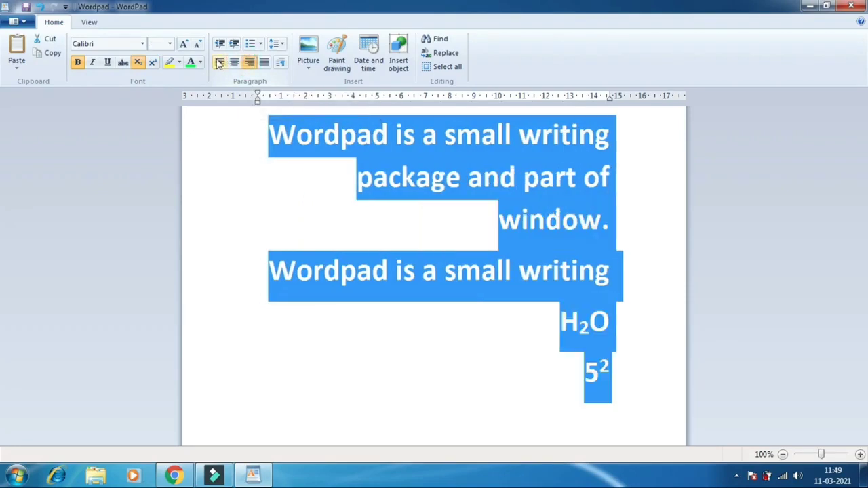
click(218, 63)
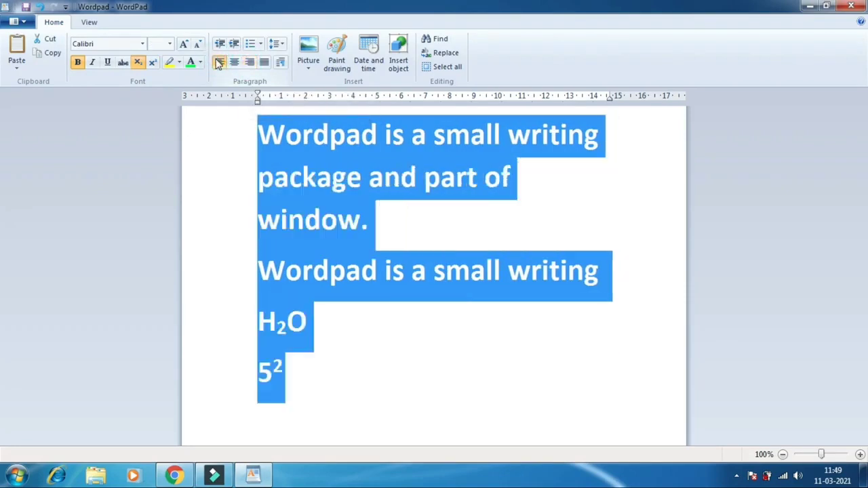
Step: Join the second "Wordpad is a" paragraph onto the end of the first, separated by a space
click(302, 248)
click(258, 268)
key(BackSpace)
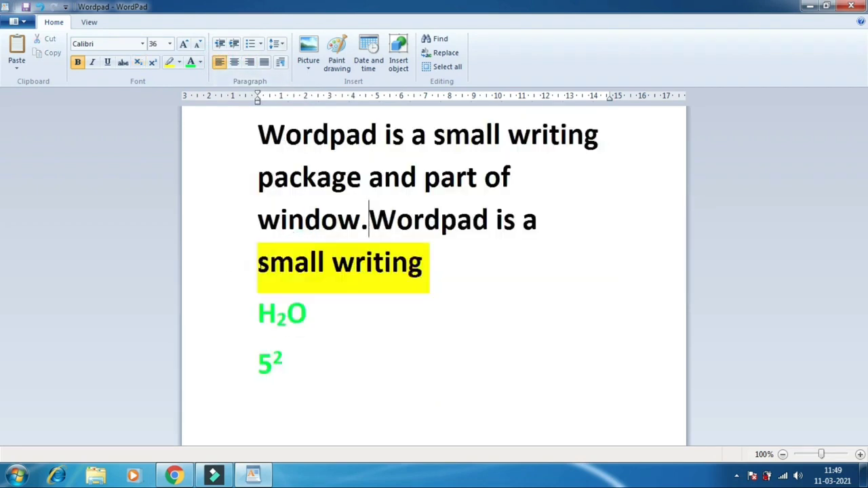
Step: Try increasing the indent of the joined Wordpad paragraph by three levels and reduce it back to the margin
drag(477, 277, 255, 129)
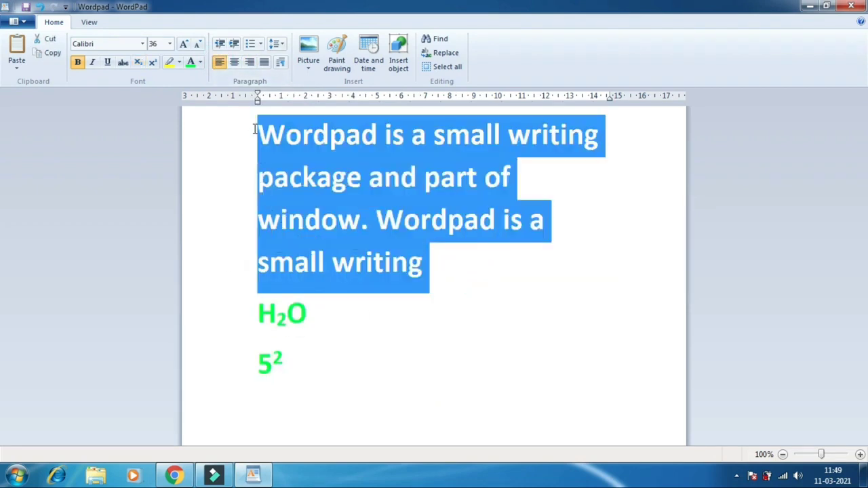
click(238, 43)
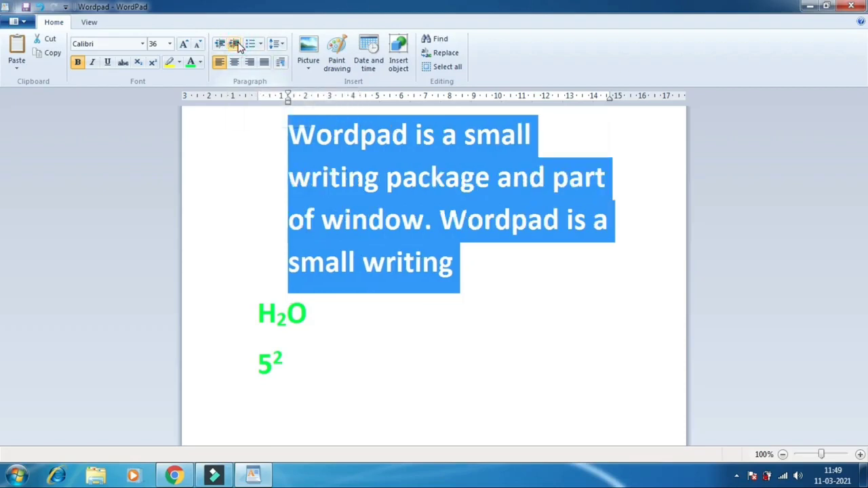
click(237, 44)
click(235, 44)
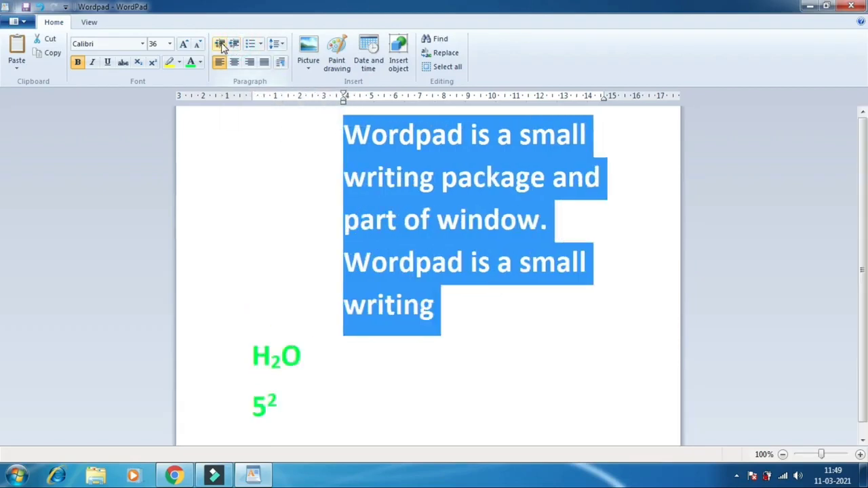
click(221, 45)
click(221, 45)
click(221, 45)
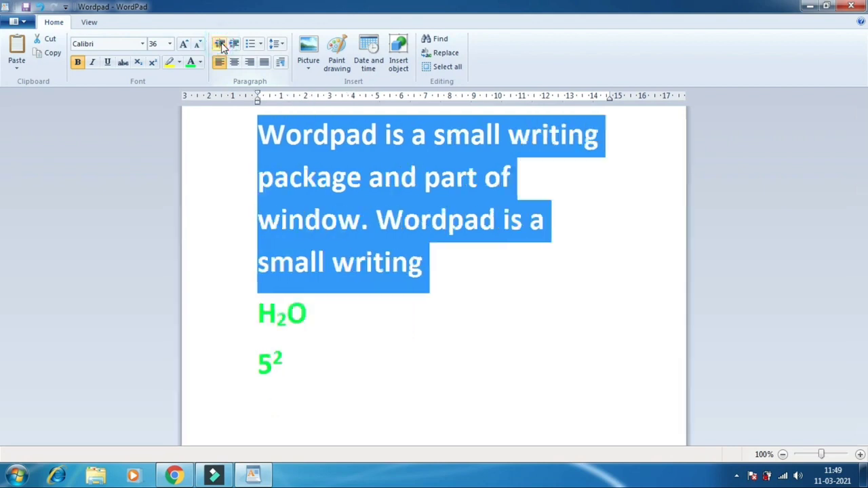
Step: Preview the list styles and replace all the text with three lines: tiktik, tuktuk and a person's first name
click(261, 44)
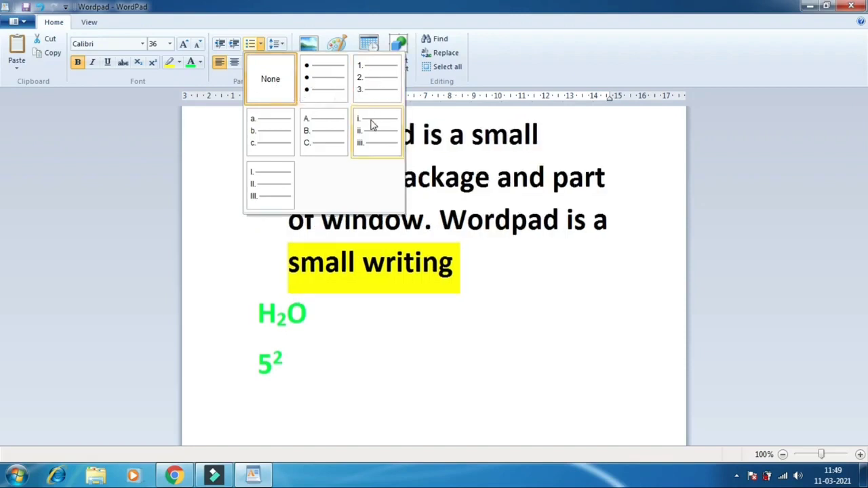
click(422, 286)
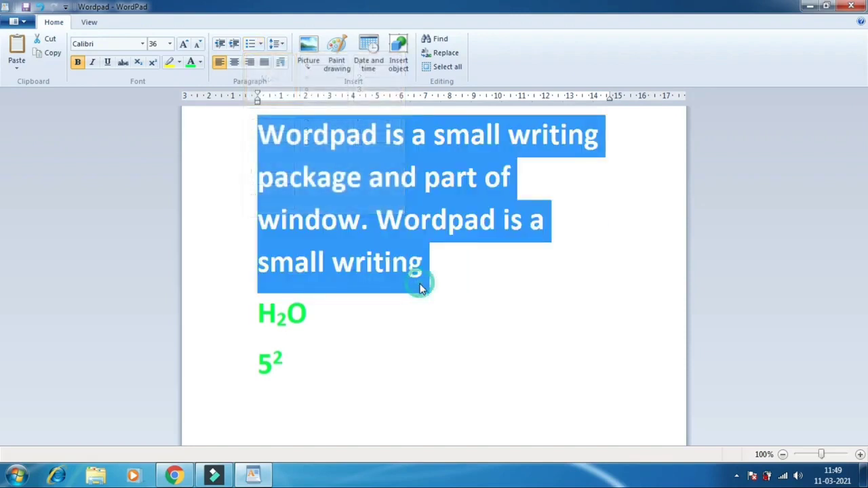
drag(365, 403, 255, 120)
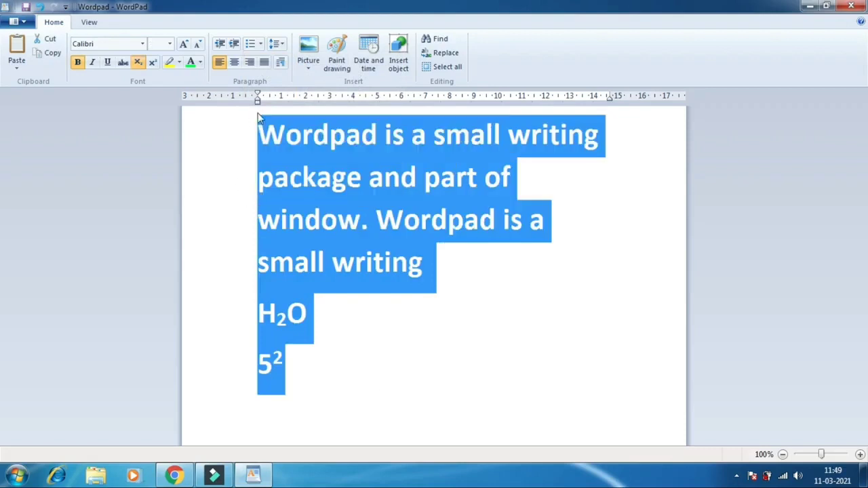
key(Delete)
text(ti)
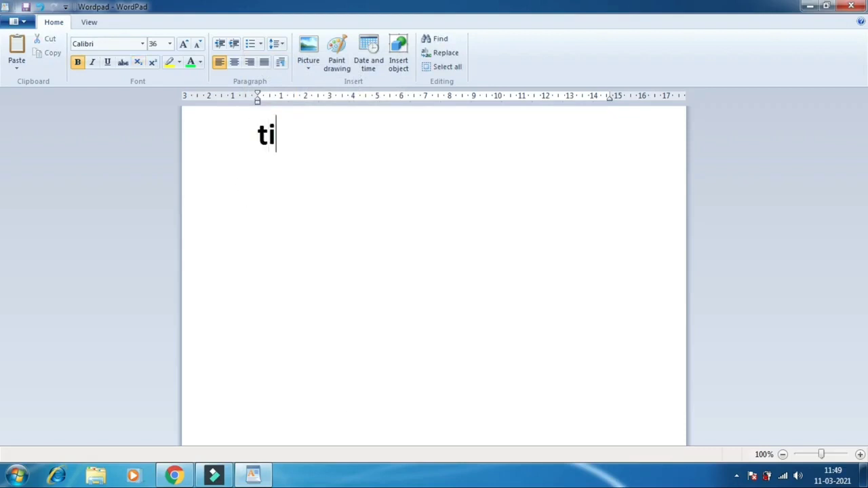
text(ktik t)
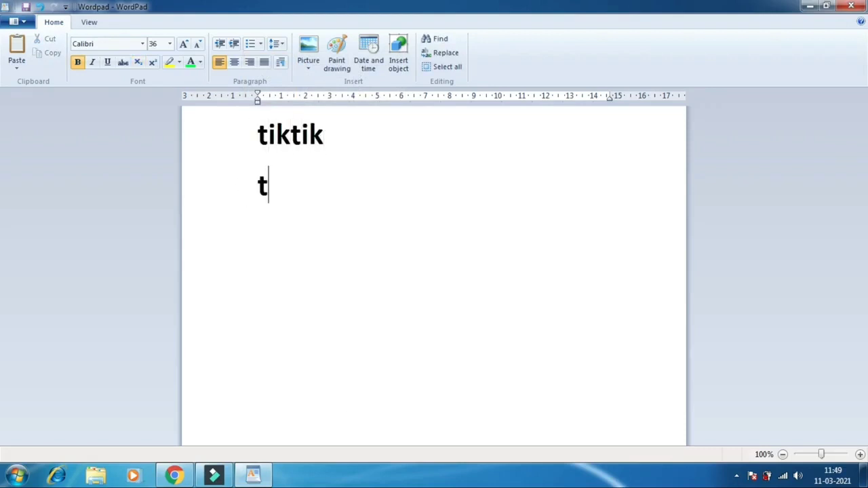
text(uktuk)
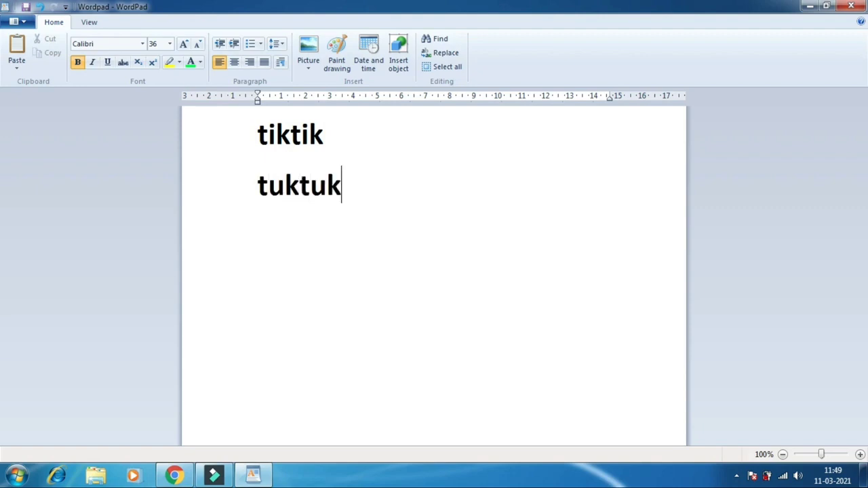
key(Return)
text(rahul)
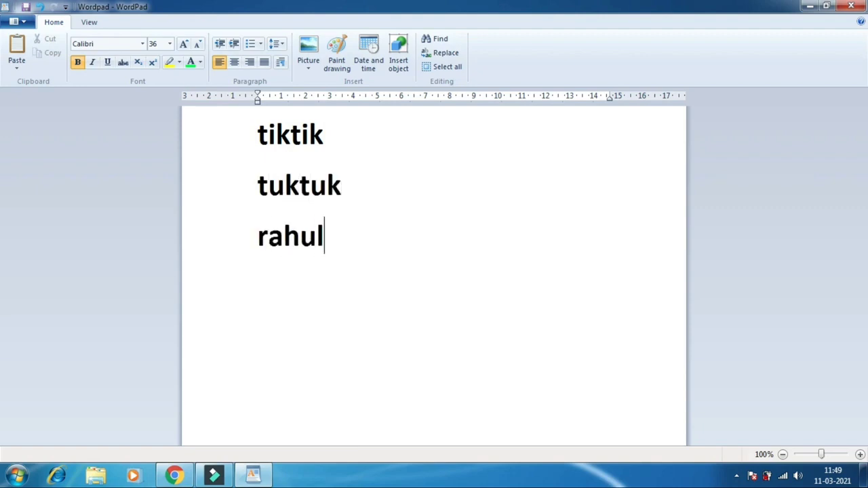
key(Return)
Step: Format the three lines as a bulleted list and change it to the lettered a, b, c style
drag(248, 128, 339, 234)
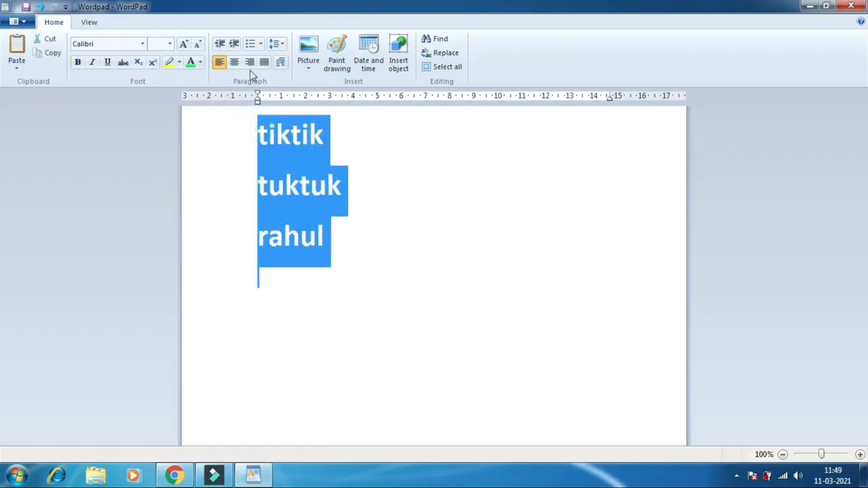
click(250, 42)
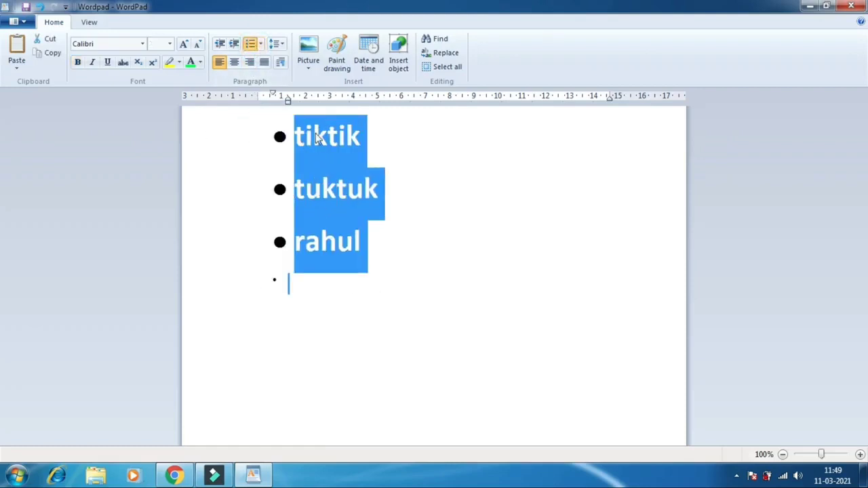
click(260, 43)
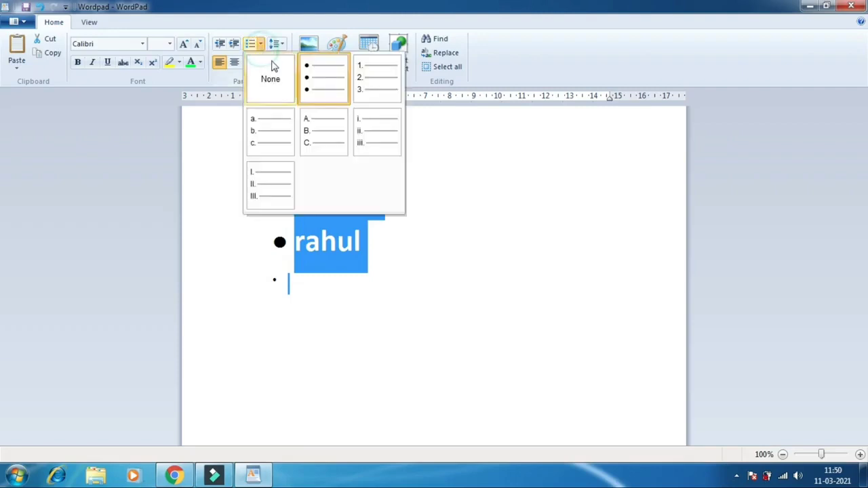
click(278, 139)
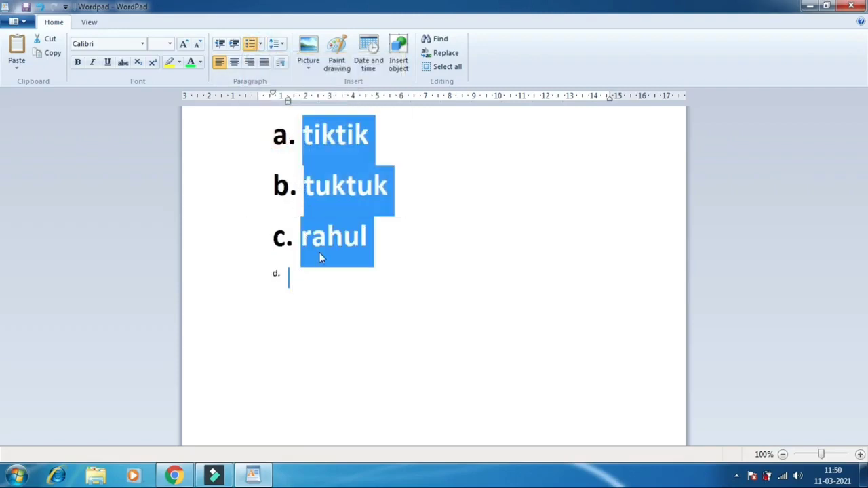
Step: Undo the list formatting and the replacement lines to bring back the Wordpad, H2O and 5 squared text
key(ctrl+z)
key(ctrl+z)
key(ctrl+z)
key(ctrl+z)
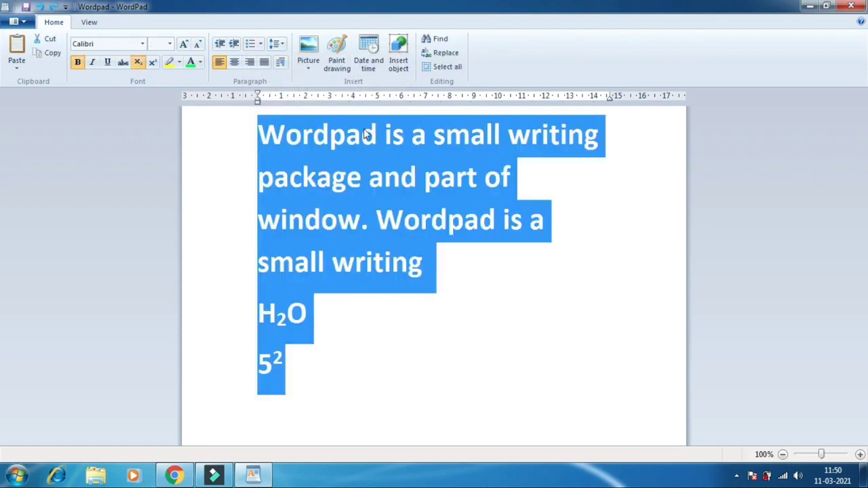
Step: Try a line spacing of 2 on the selected text and reduce it to 1.0
click(276, 45)
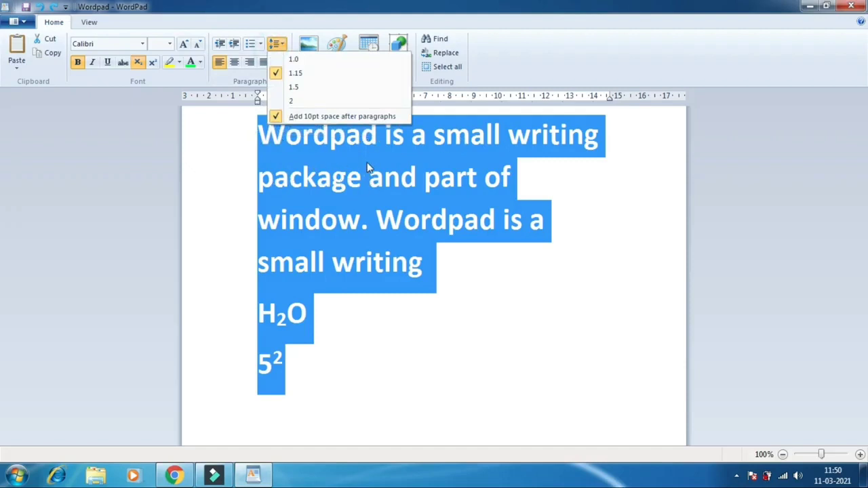
click(293, 101)
click(277, 49)
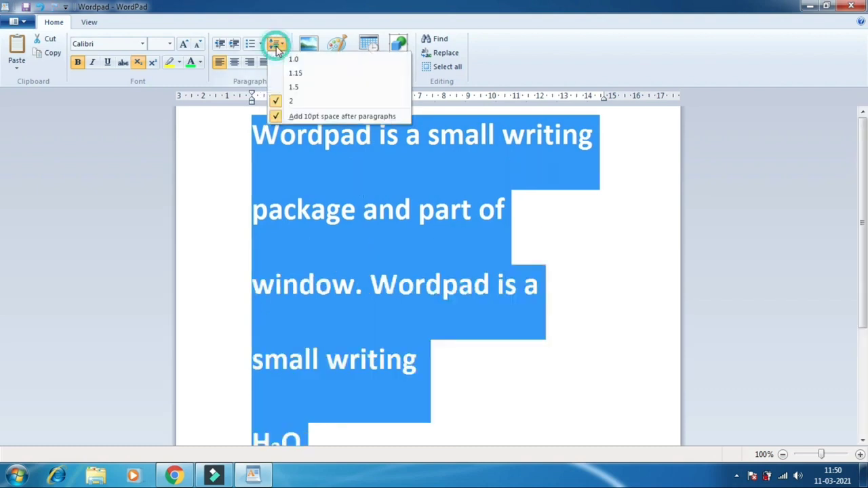
click(285, 59)
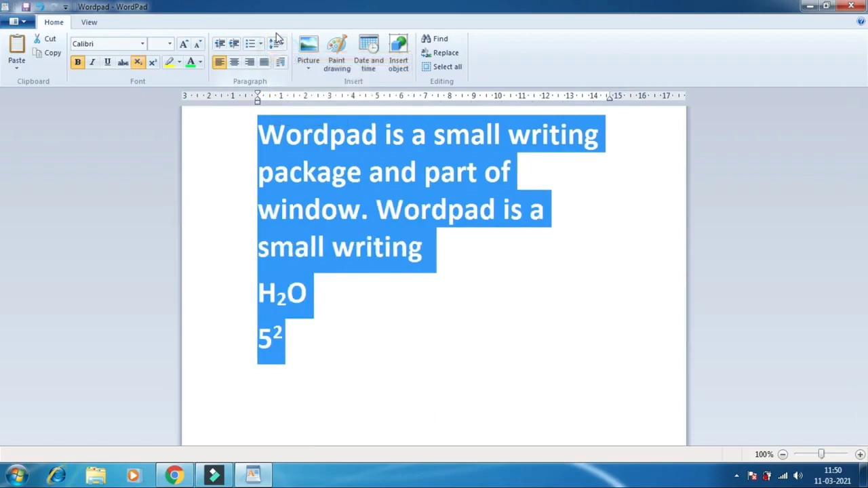
Step: Remove the 10pt space after paragraphs and set the selected text's line spacing to 1.5
click(276, 44)
click(298, 116)
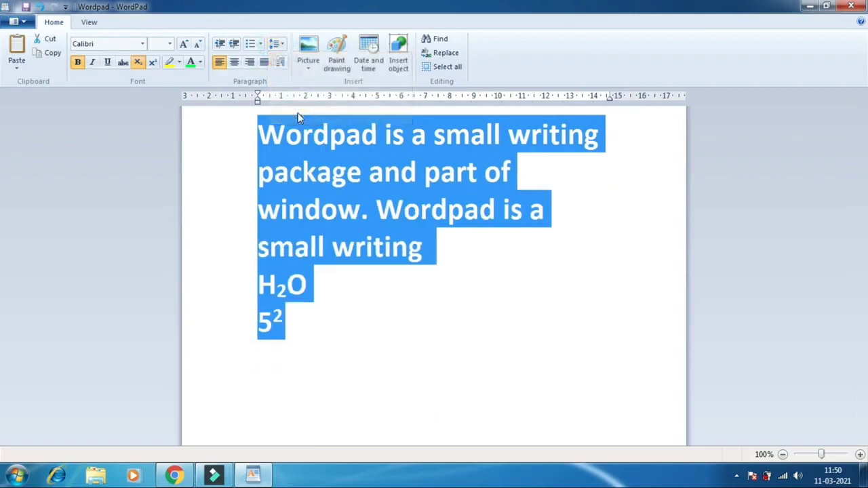
click(278, 44)
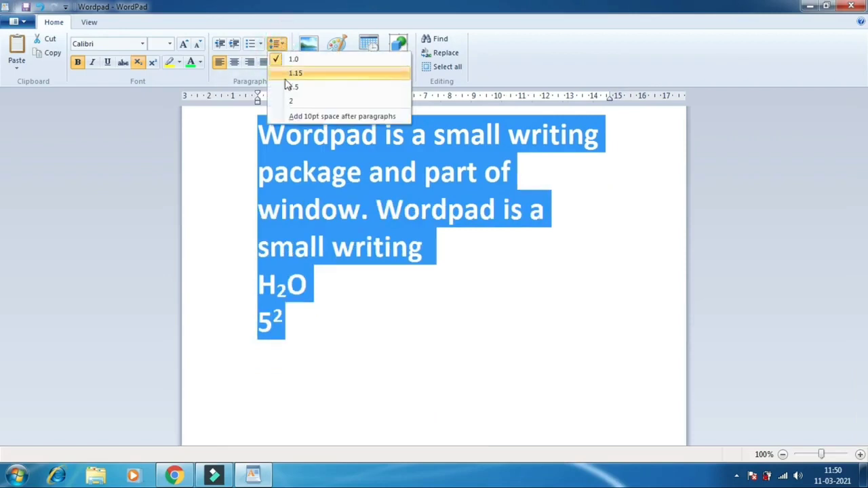
click(292, 103)
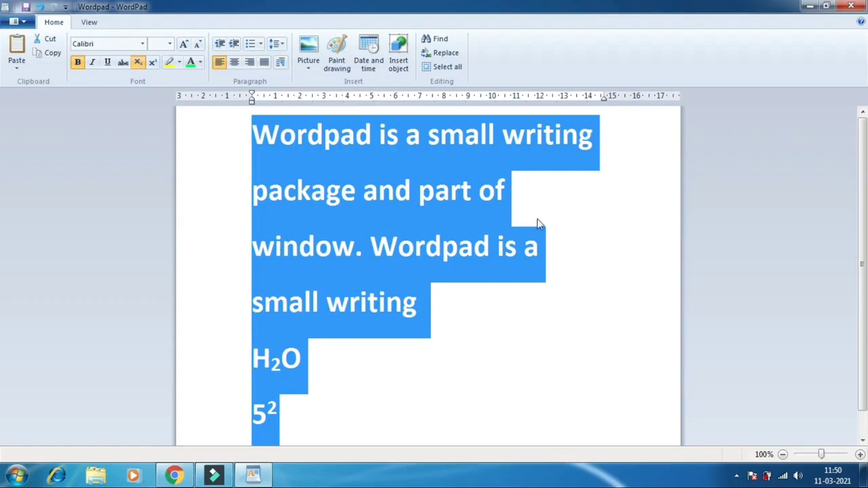
Step: Try justifying the selected text and return it to left alignment
click(264, 63)
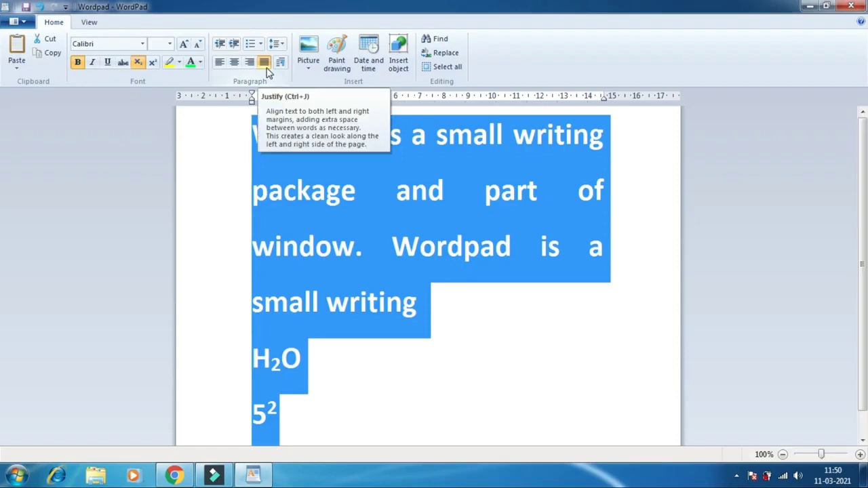
click(219, 63)
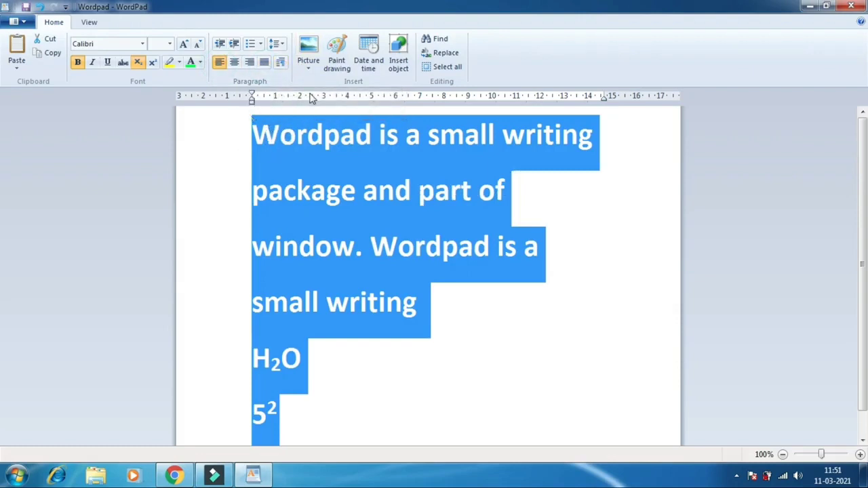
Step: Try left indentations of 2 cm and 3 cm in the paragraph settings, and reset the left indentation to 0
click(284, 66)
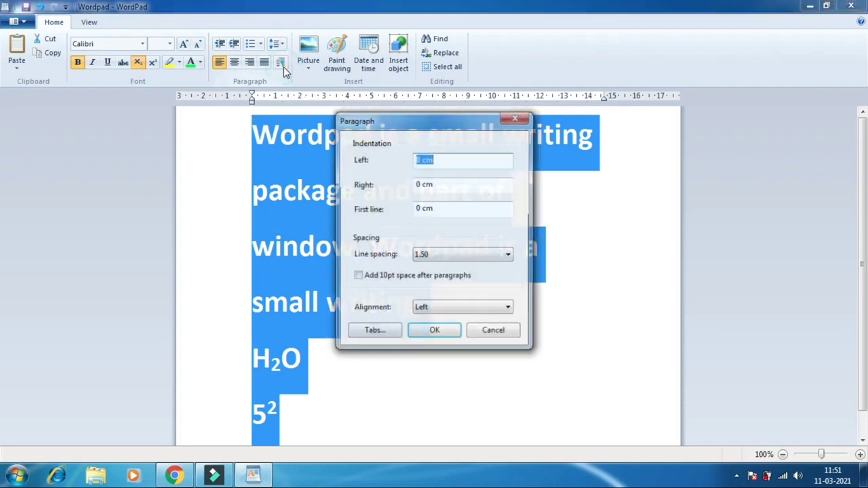
text(2)
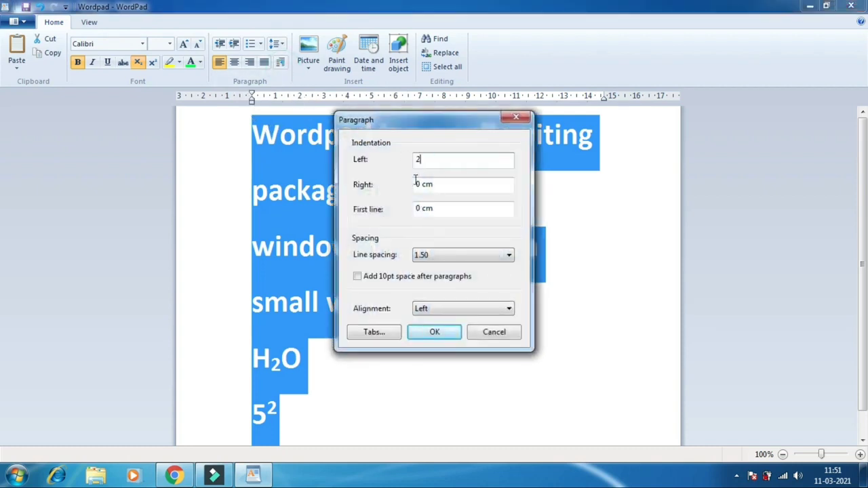
click(438, 331)
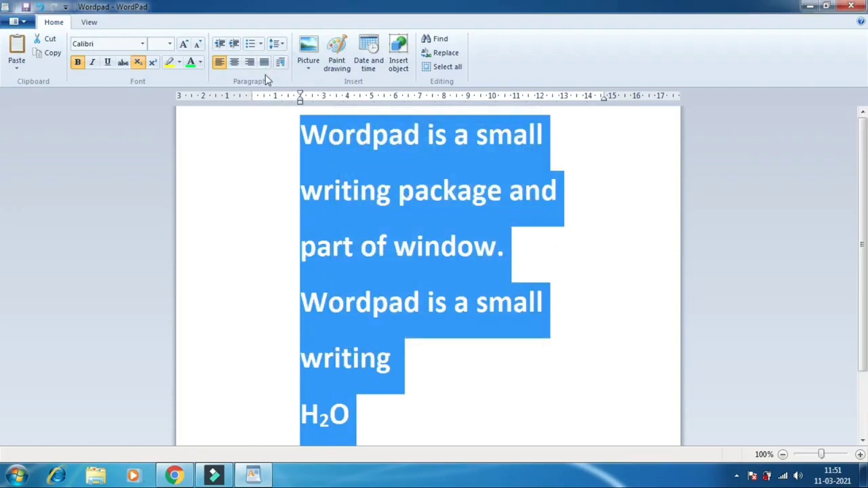
click(280, 62)
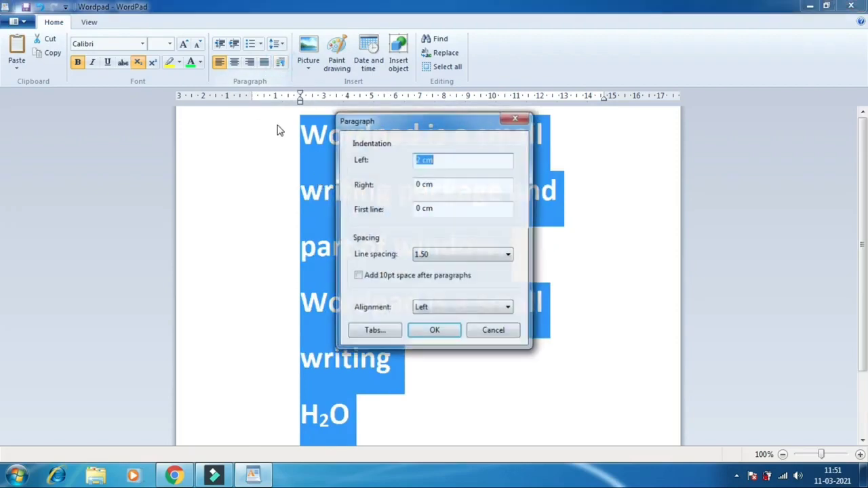
text(3)
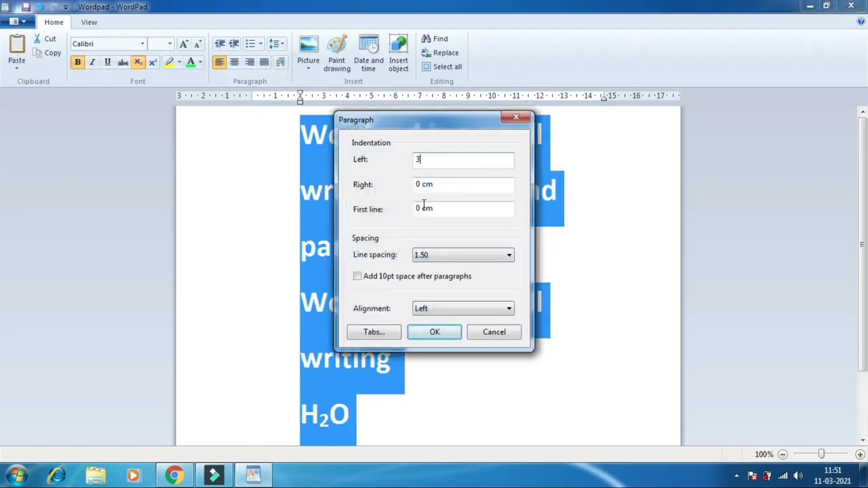
click(435, 332)
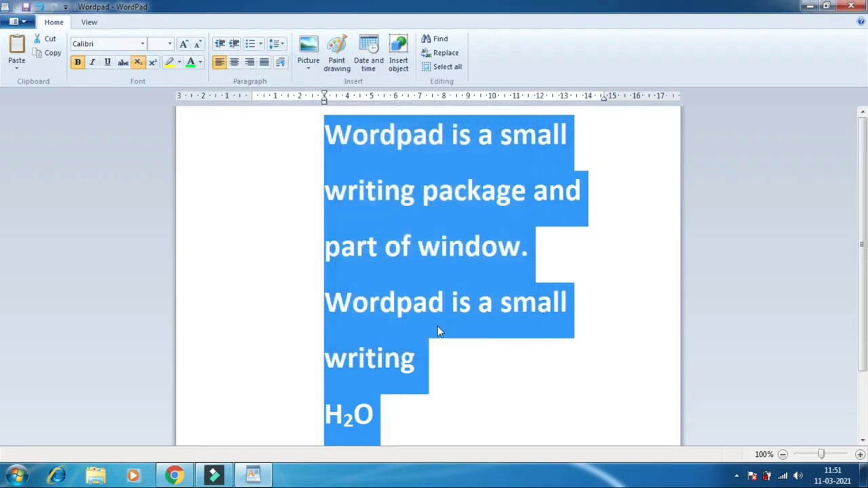
click(280, 61)
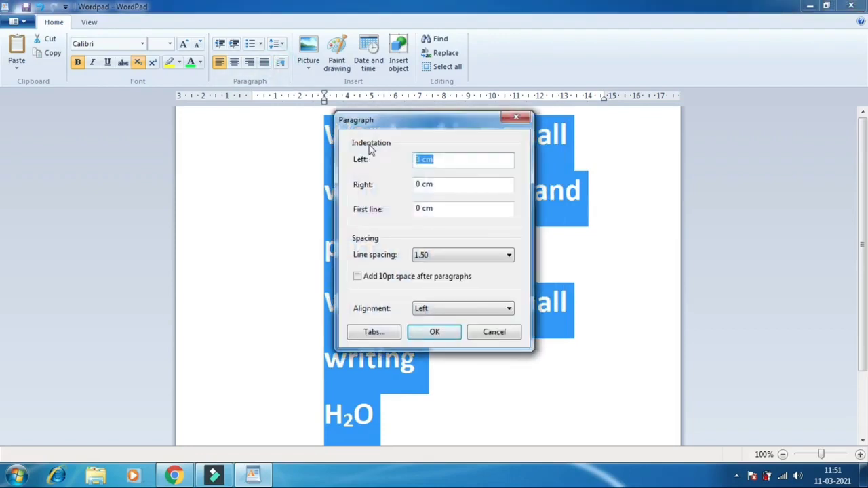
text(0)
click(434, 332)
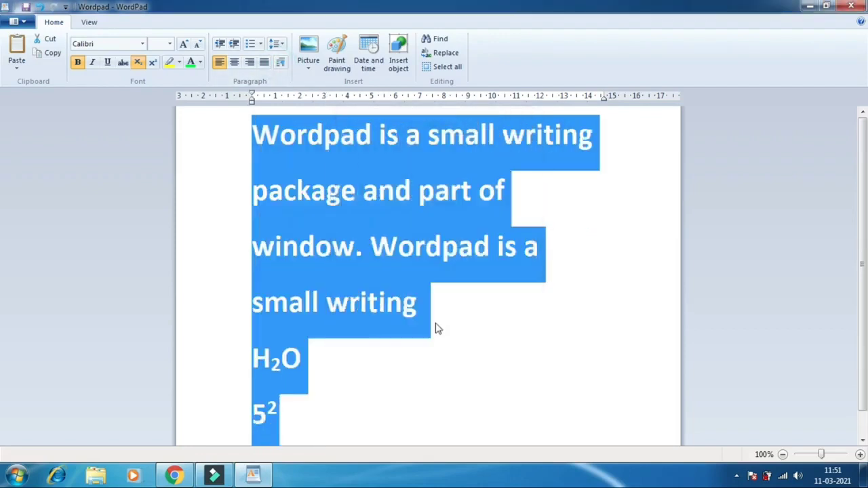
Step: Delete all the sample text, from the Wordpad paragraph through the 5 squared line
scroll(434, 267, down, 1)
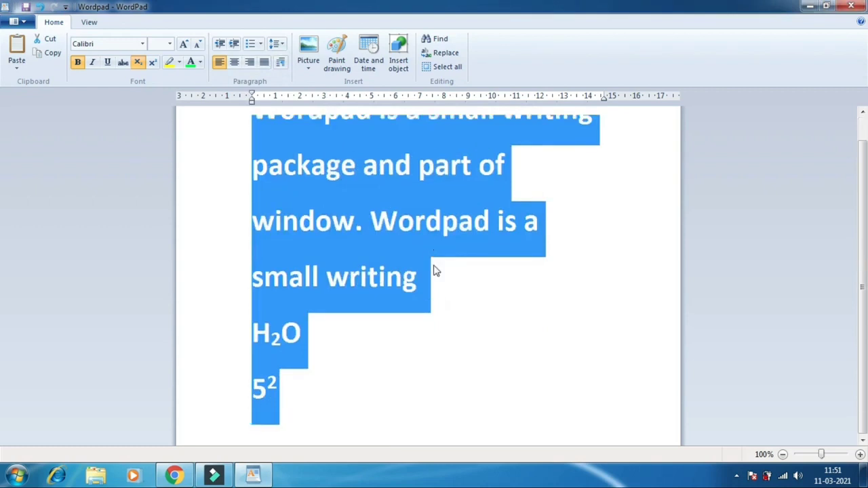
drag(368, 407, 168, 109)
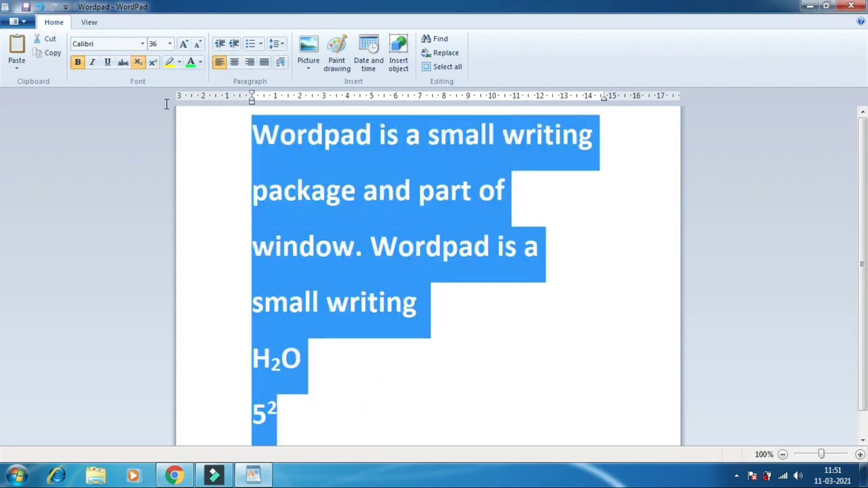
key(Delete)
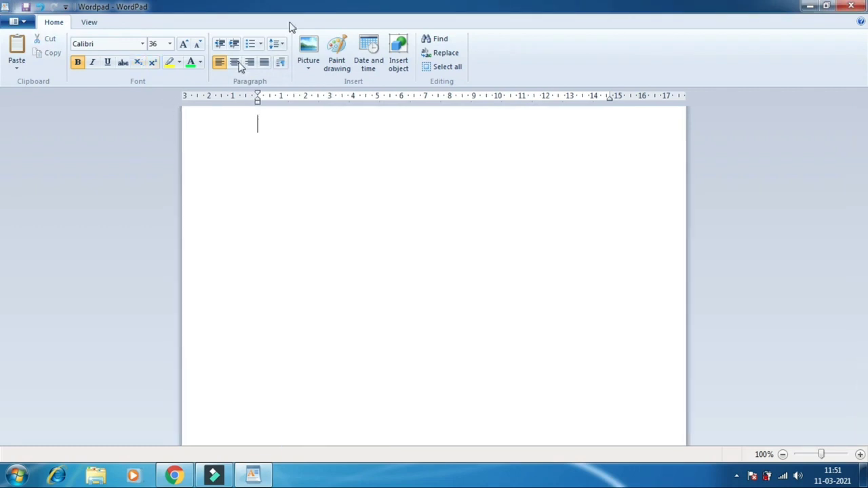
Step: Insert the Hydrangeas picture from the Sample Pictures folder into the empty document
click(305, 71)
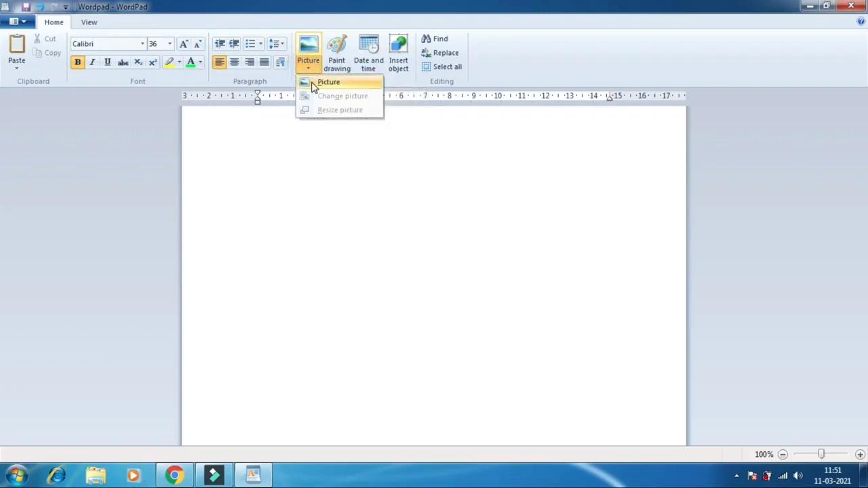
click(312, 84)
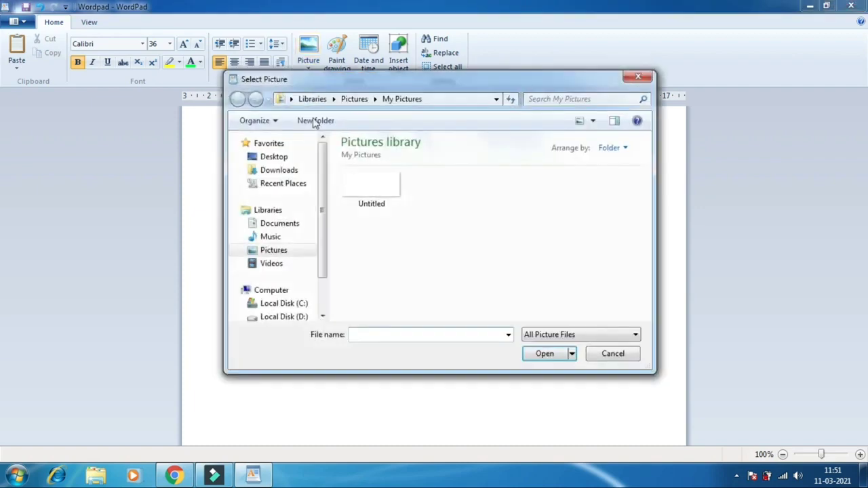
click(283, 250)
click(361, 224)
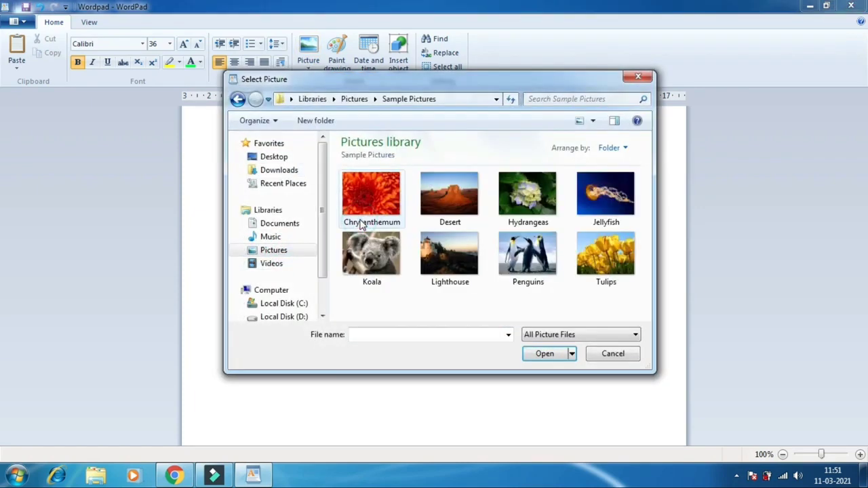
click(516, 196)
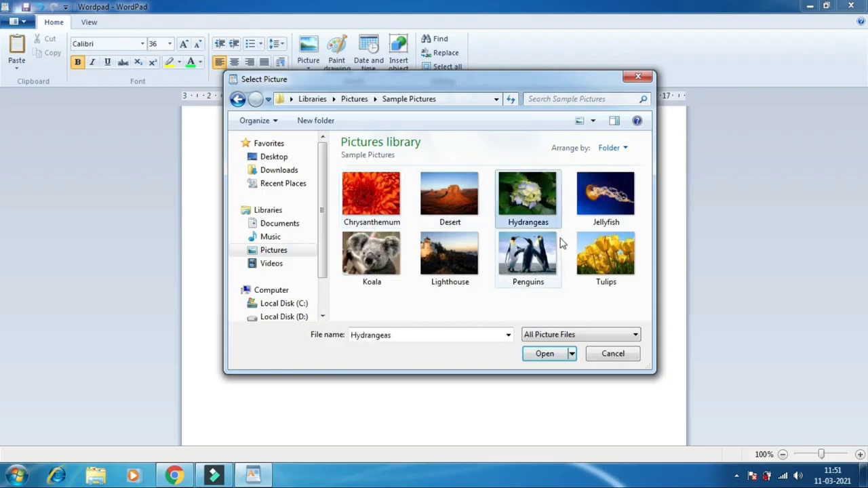
click(545, 354)
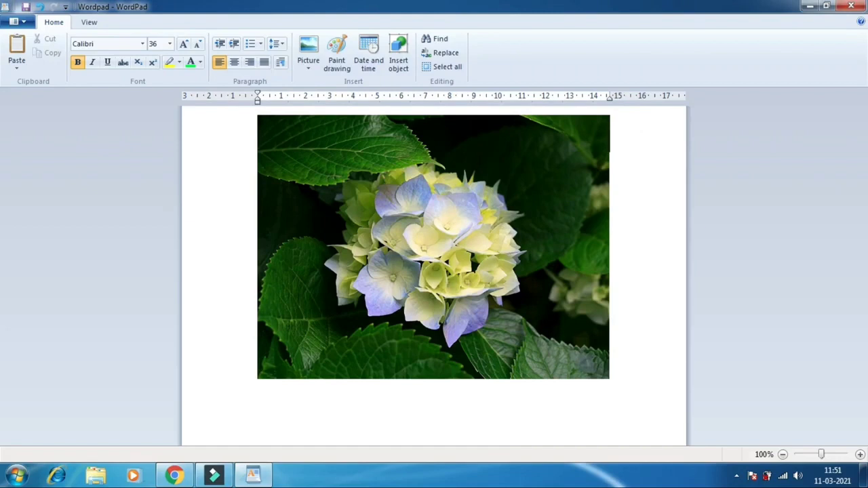
Step: Resize the hydrangea picture to about 11 cm wide and 9.5 cm high, and deselect it
click(473, 239)
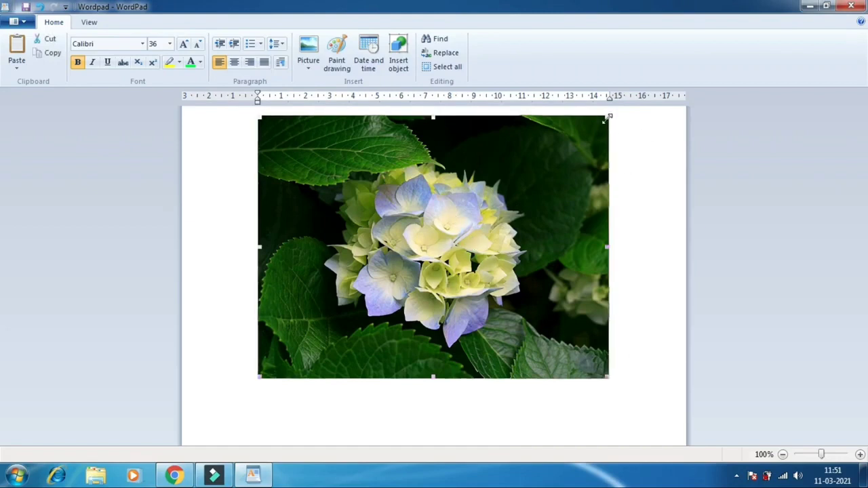
drag(609, 117, 463, 238)
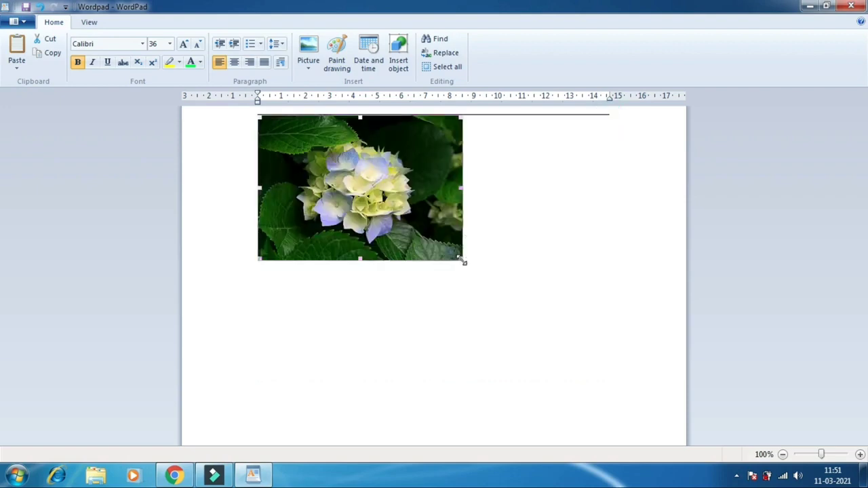
drag(462, 261, 525, 343)
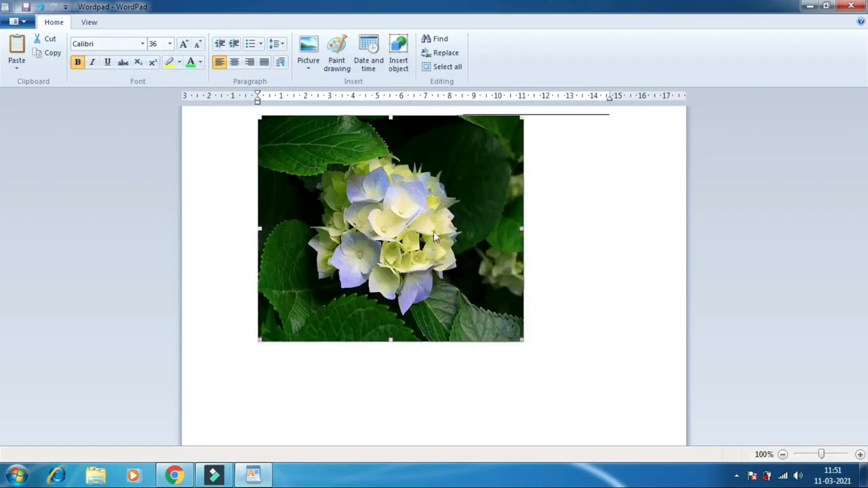
click(563, 331)
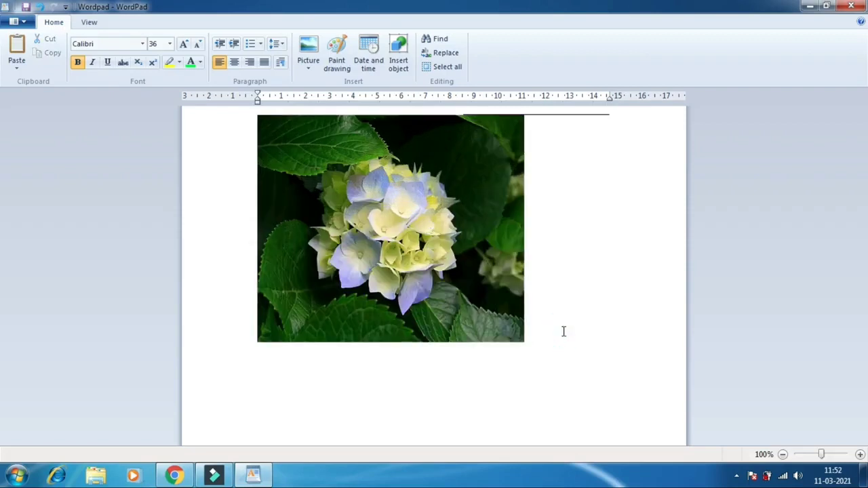
Step: Insert a Paint drawing of a face made of a large oval with two oval eyes and an oval mouth, and return to WordPad
click(337, 59)
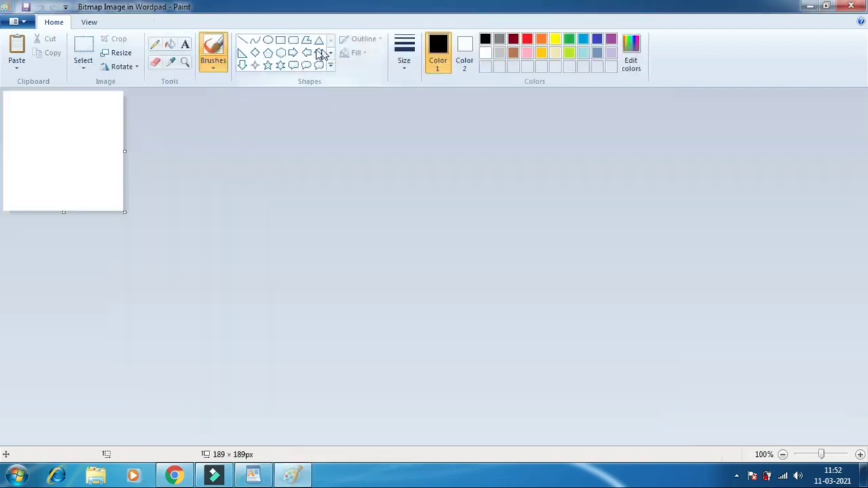
click(268, 39)
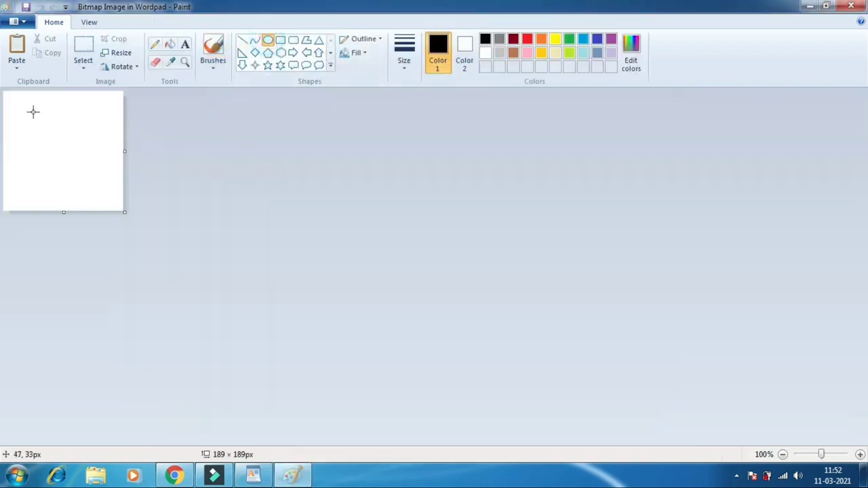
drag(33, 111, 110, 205)
mouse_move(54, 142)
mouse_down()
mouse_move(43, 131)
mouse_move(57, 148)
mouse_move(84, 148)
mouse_move(78, 179)
mouse_up()
click(15, 169)
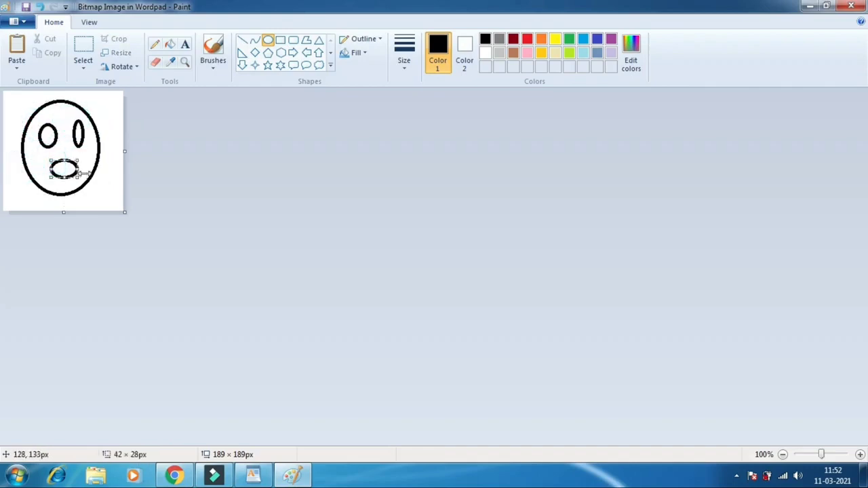
click(857, 5)
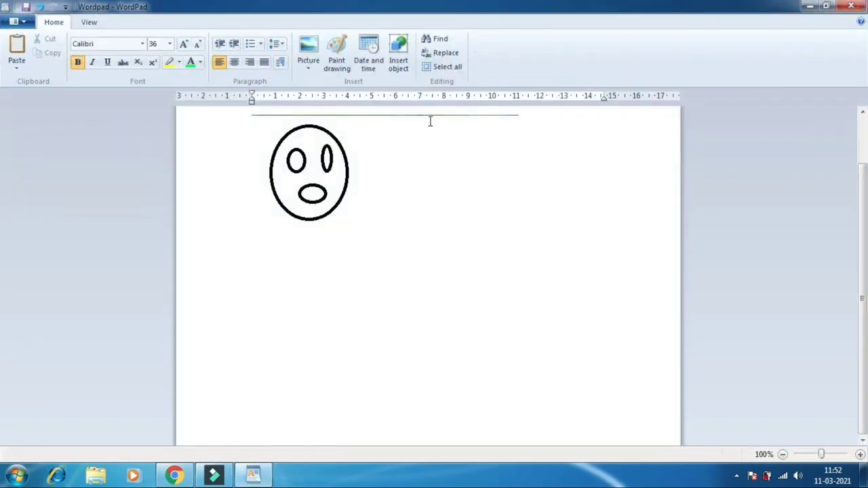
Step: Insert a new Microsoft Excel Worksheet object beside the face drawing
click(406, 72)
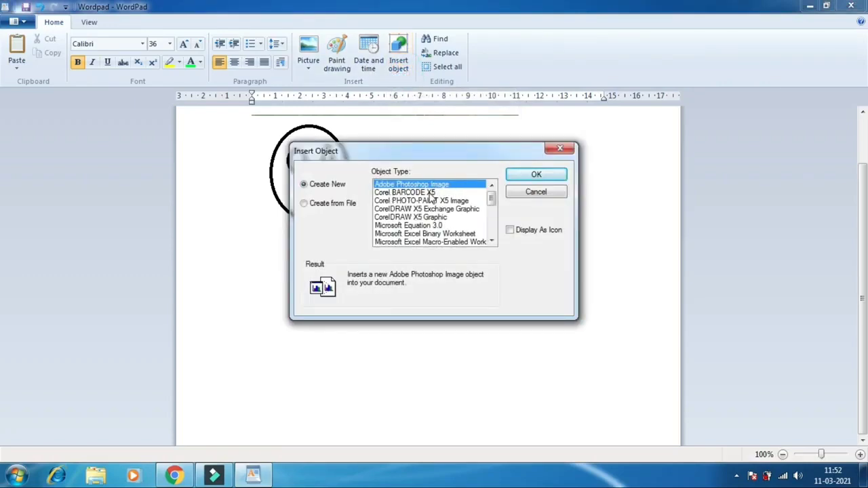
scroll(424, 231, down, 1)
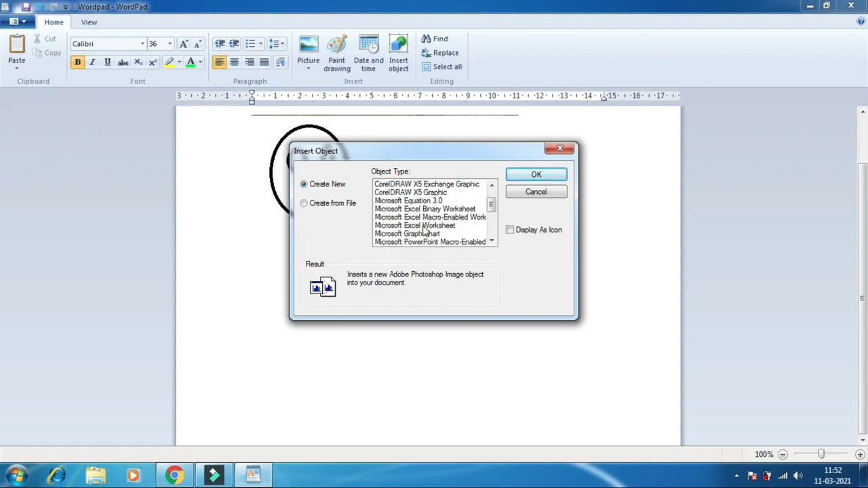
scroll(425, 231, down, 1)
click(438, 202)
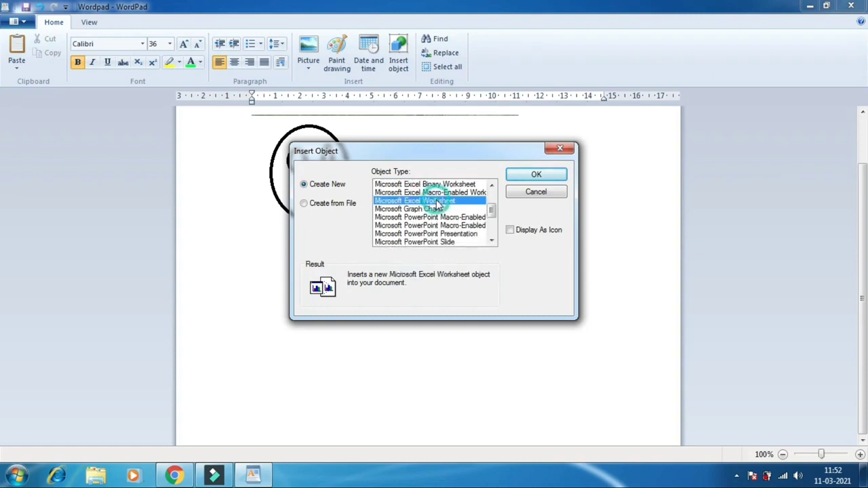
click(520, 173)
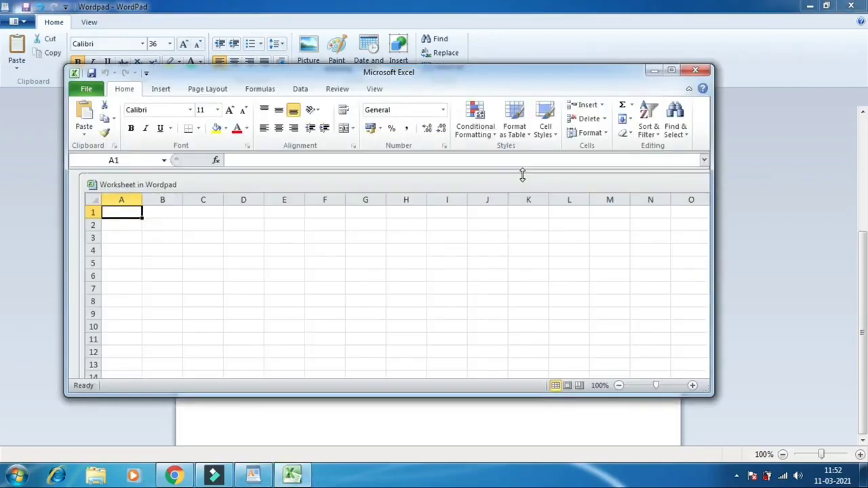
Step: Enter 5y54y in cell B3, y in C6 and y54y in B7 of the embedded worksheet
click(155, 239)
text(5y54y)
click(221, 272)
text(y)
click(171, 284)
text(y54y)
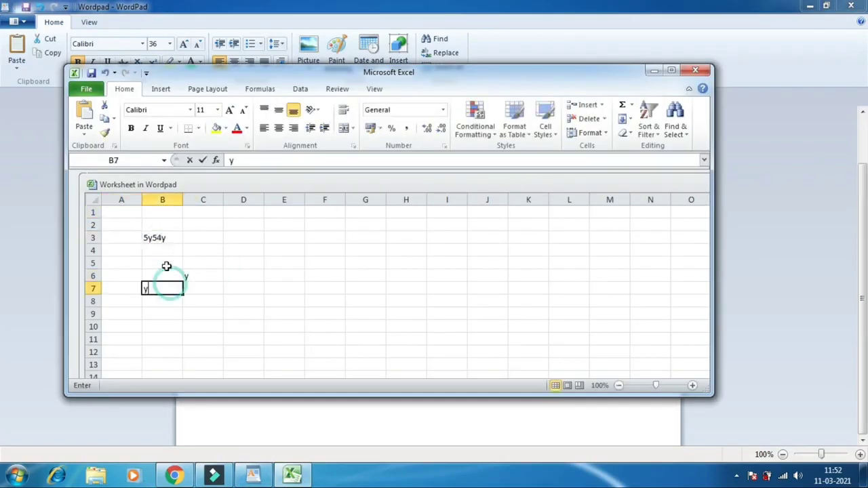
Step: Enter 54 in cells C4, D5, D6, F3 and F6, and close the worksheet to return to WordPad
click(211, 247)
text(54)
click(249, 263)
text(54)
drag(257, 278, 263, 284)
text(4)
click(312, 280)
text(54)
click(244, 296)
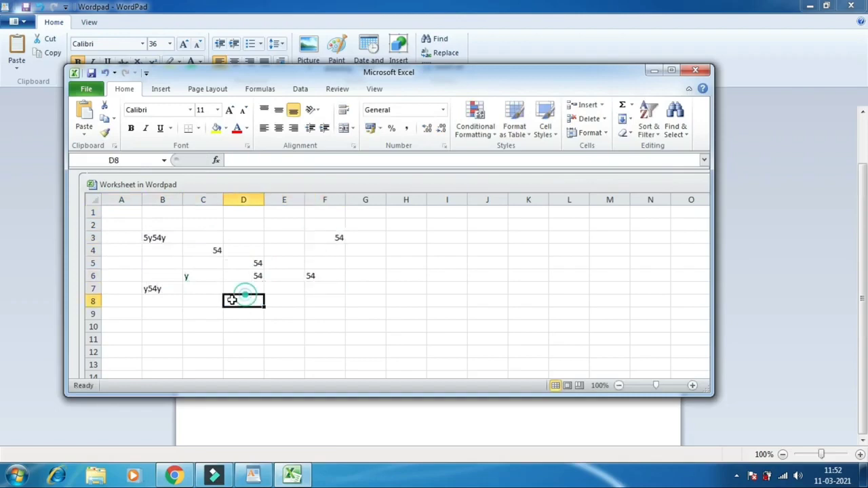
click(214, 301)
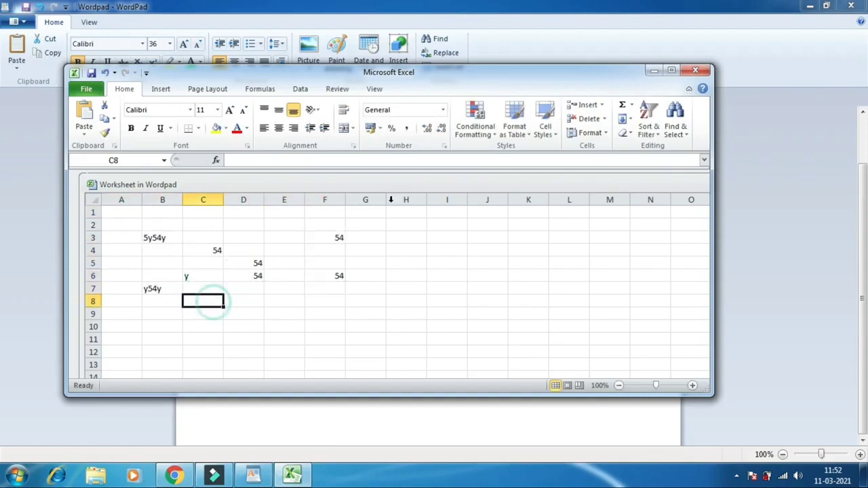
click(687, 74)
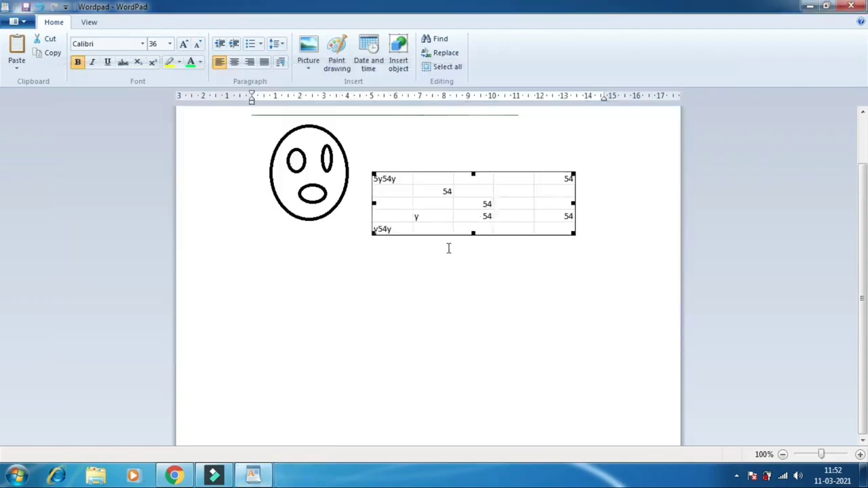
Step: Undo the worksheet, face drawing and hydrangea picture insertions and the deletion of the sample text, and deselect the text
click(400, 64)
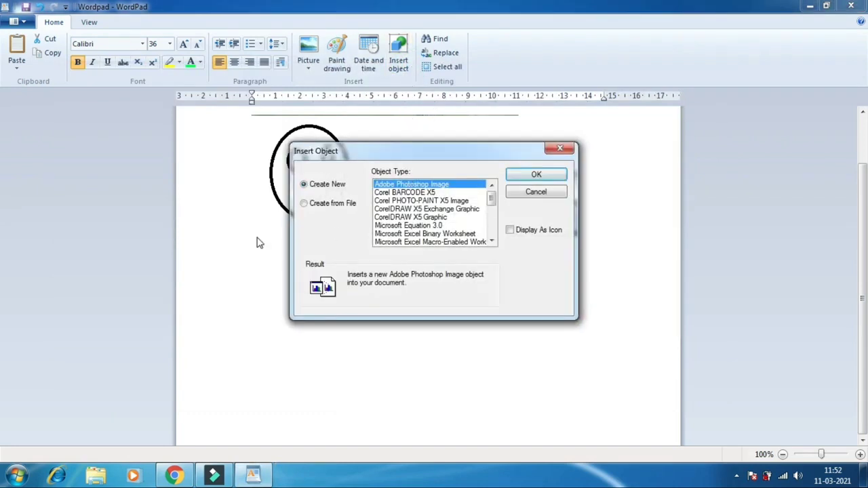
click(544, 192)
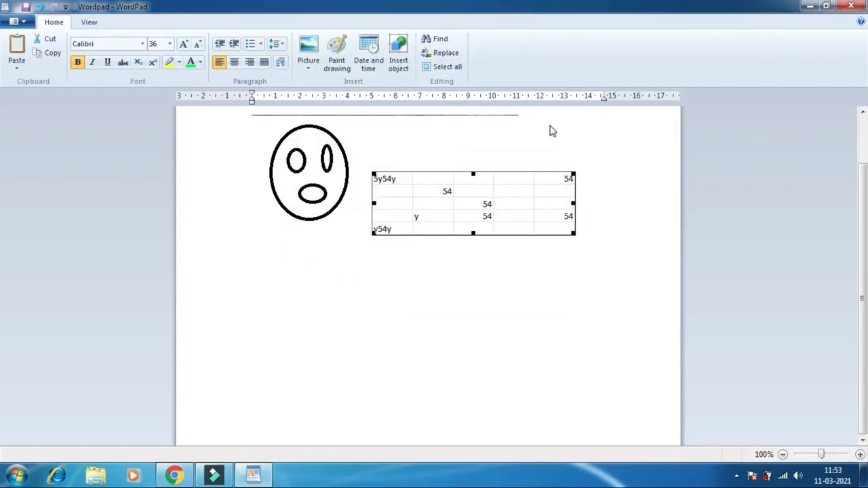
key(ctrl+z)
key(ctrl+z)
key(ctrl+z)
key(ctrl+z)
key(ctrl+z)
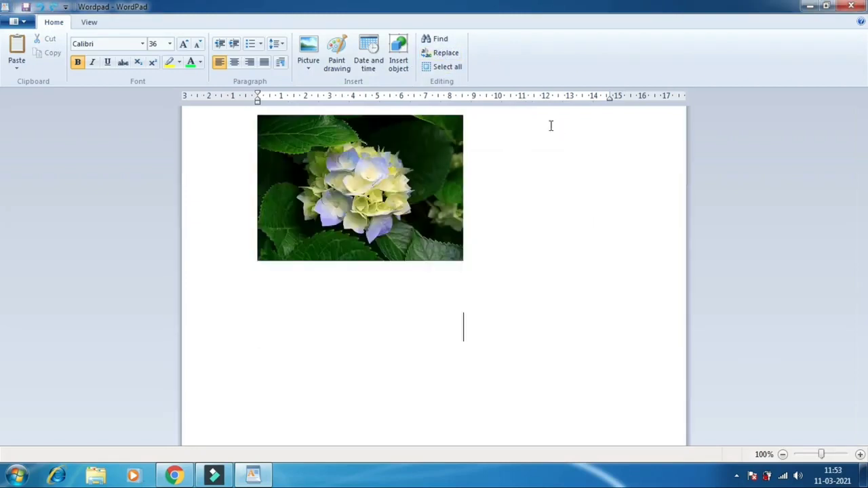
key(ctrl+z)
key(ctrl+z)
key(ctrl+z)
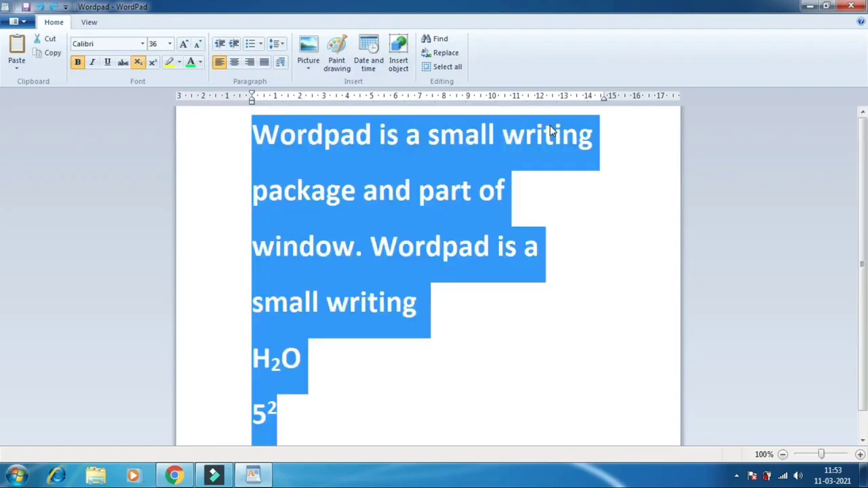
click(543, 182)
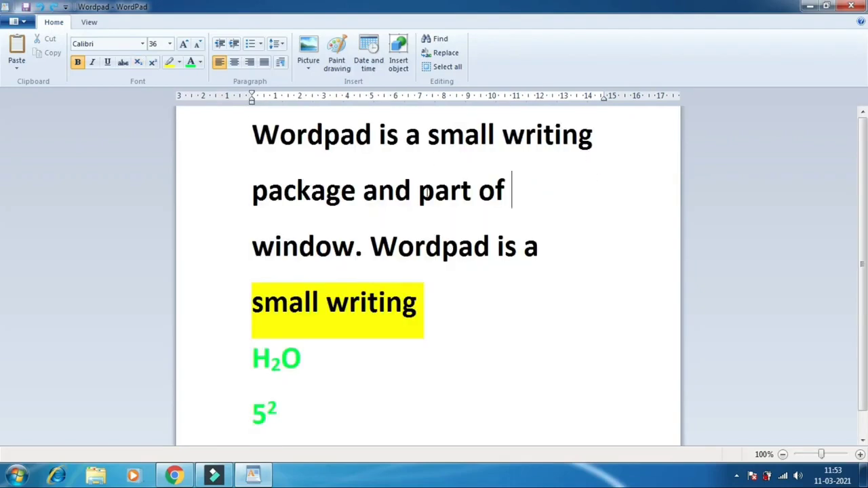
Step: Search the document for the word tiktik and dismiss the search message
click(441, 40)
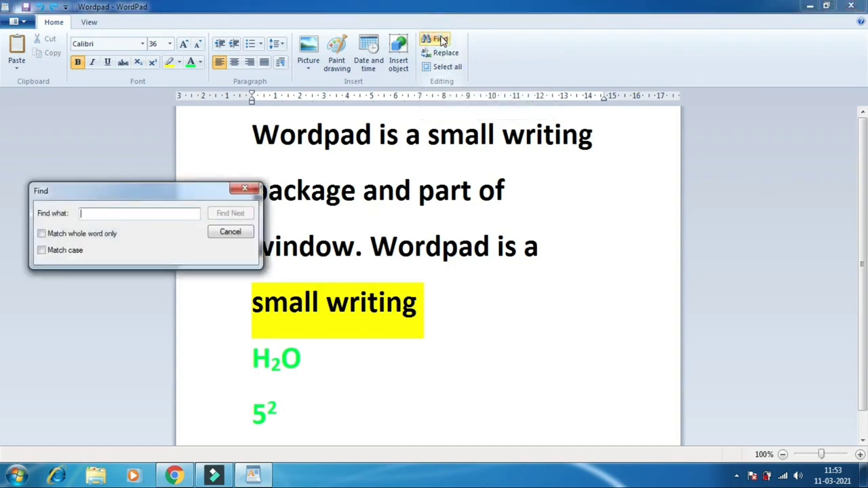
text(tiktik)
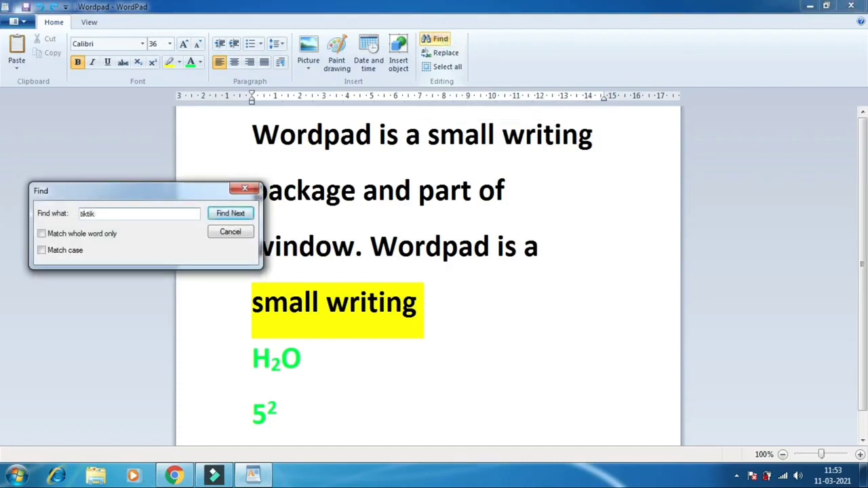
key(Return)
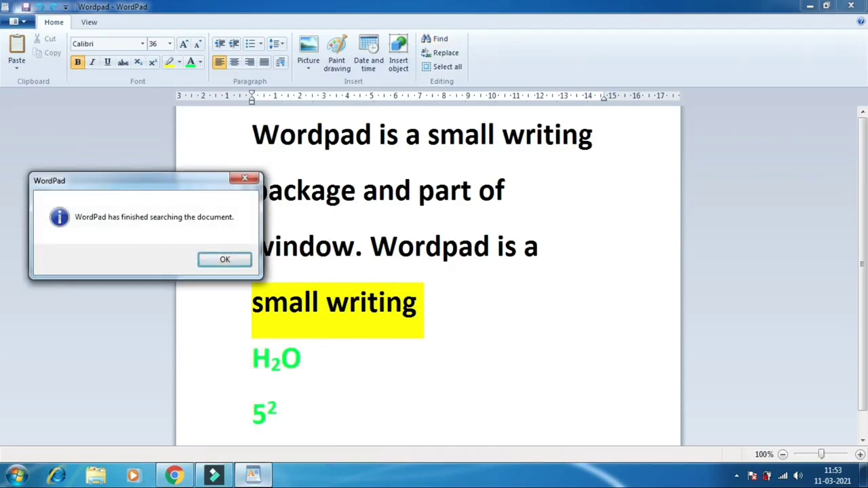
key(Return)
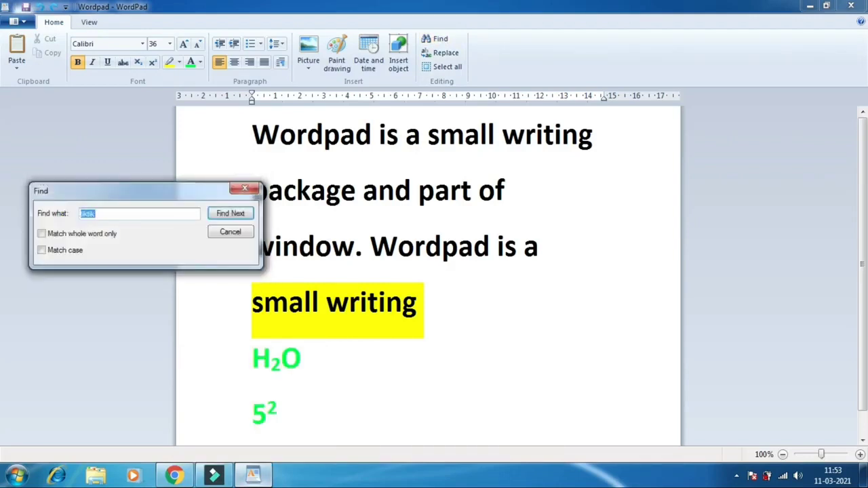
Step: Change the search term to part and find it in the document
key(BackSpace)
text(part)
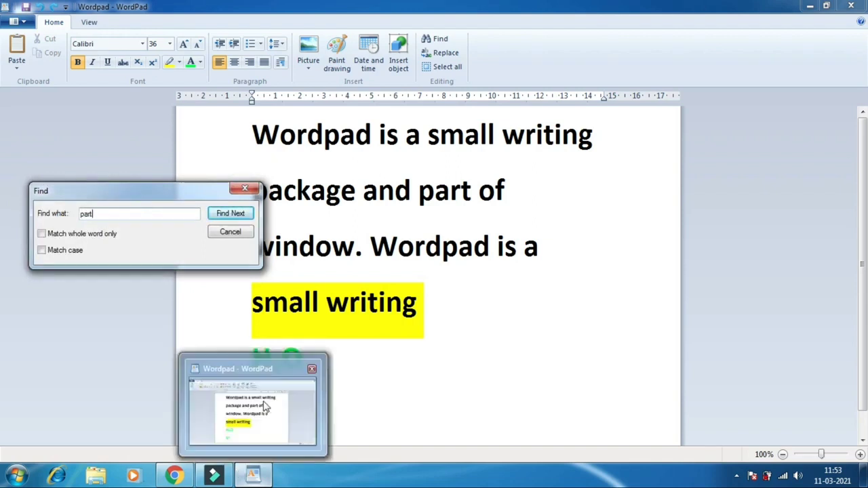
click(232, 214)
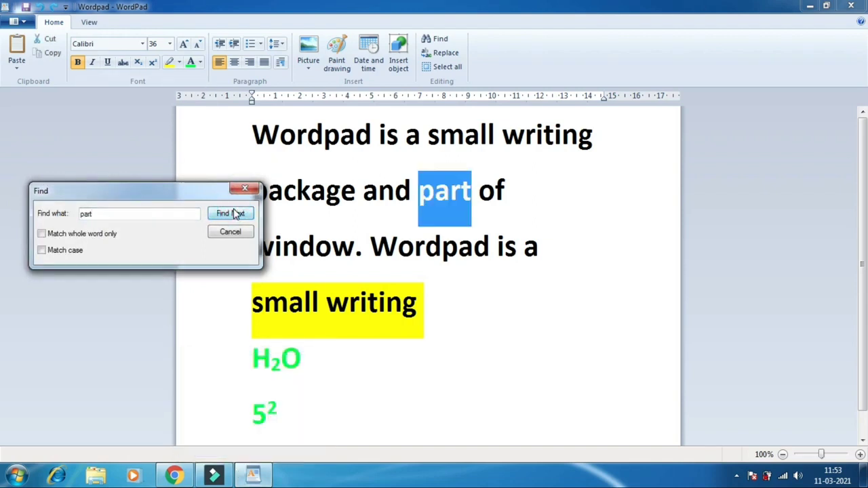
Step: Search the document for the word of until no further match remains, and close the search
click(163, 211)
key(BackSpace)
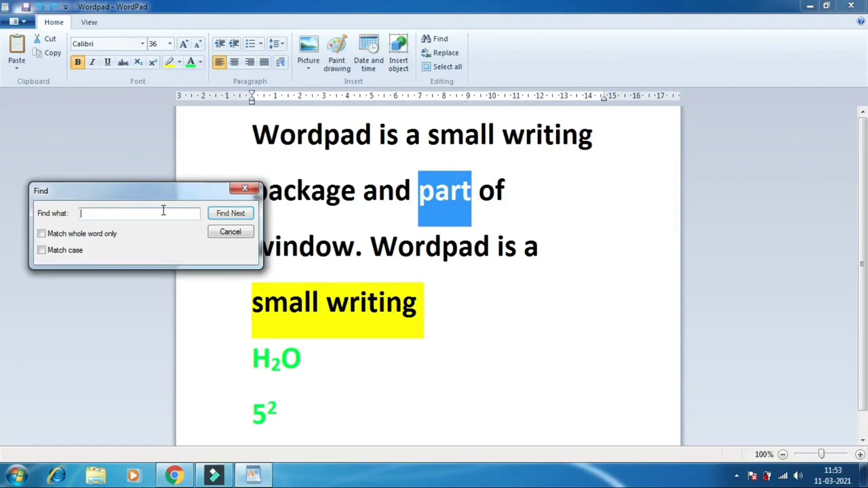
text(of)
click(237, 216)
click(238, 216)
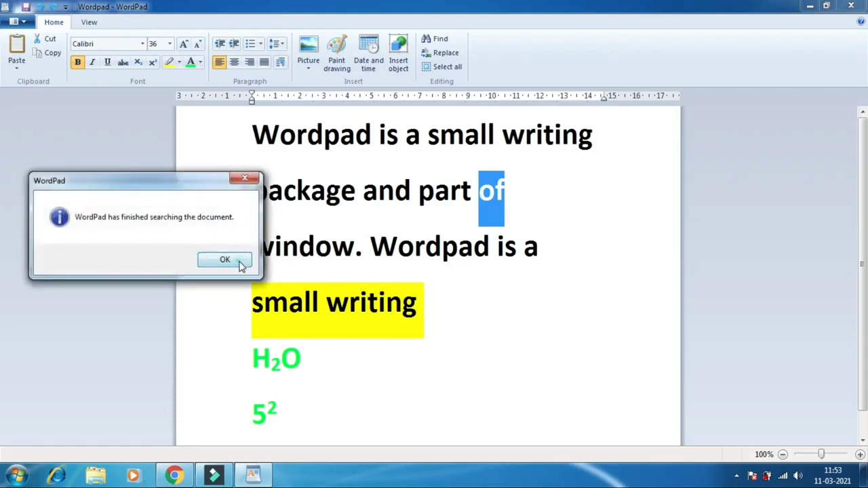
click(240, 265)
click(234, 239)
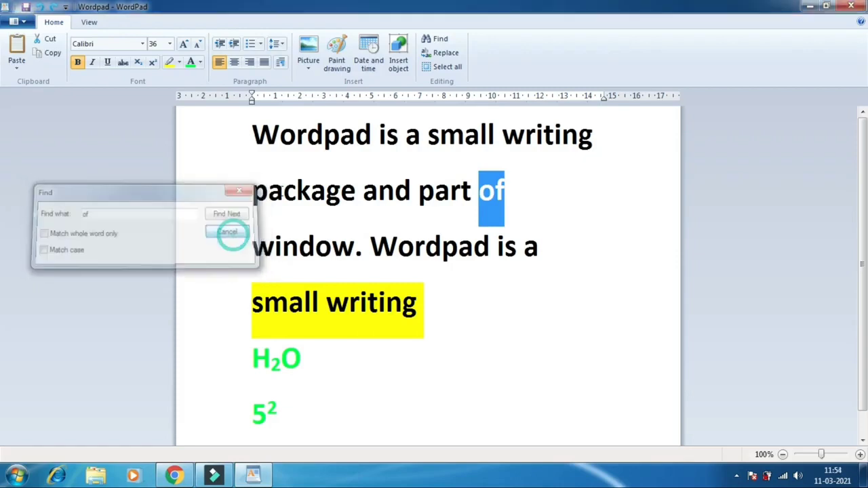
click(519, 197)
Step: Replace the word part in the second line with tuktuk, and close the Replace dialog
click(445, 52)
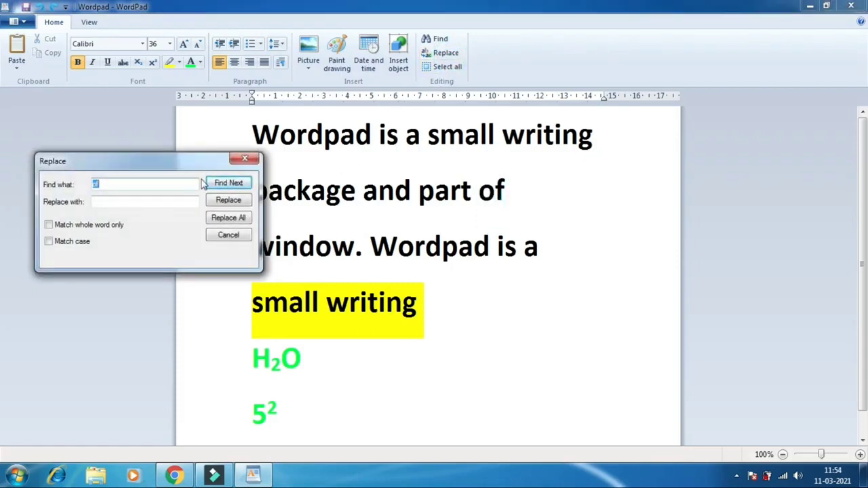
key(BackSpace)
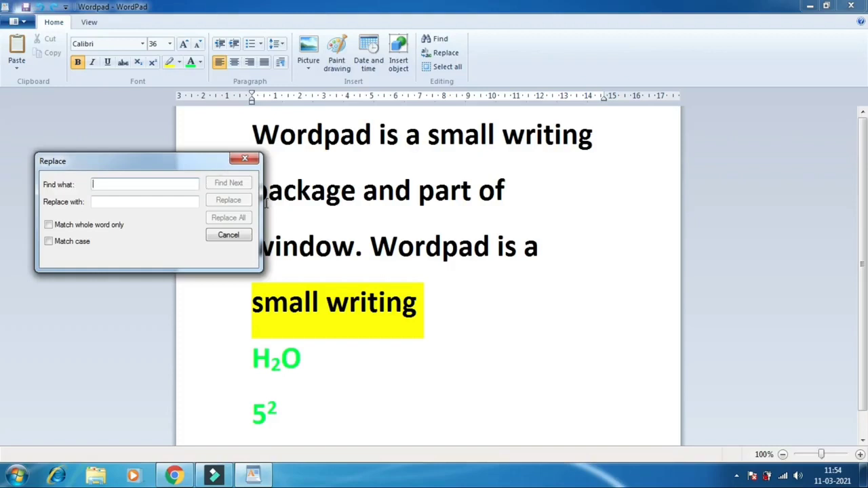
text(part)
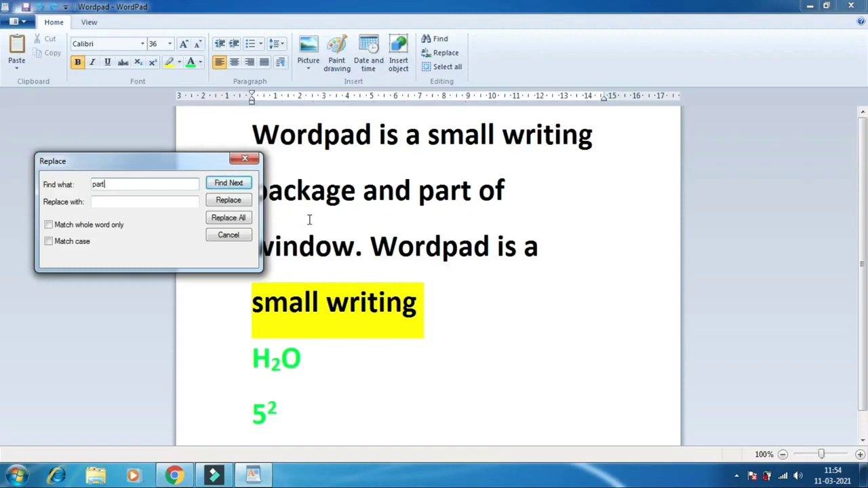
click(168, 202)
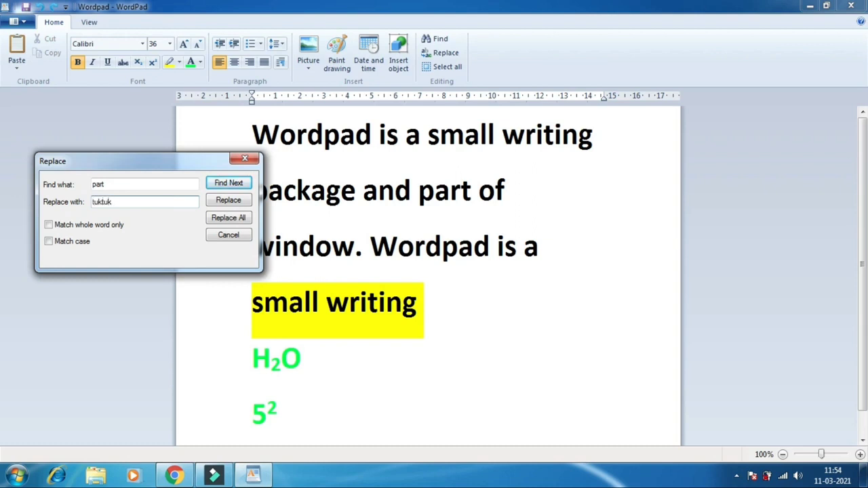
click(245, 202)
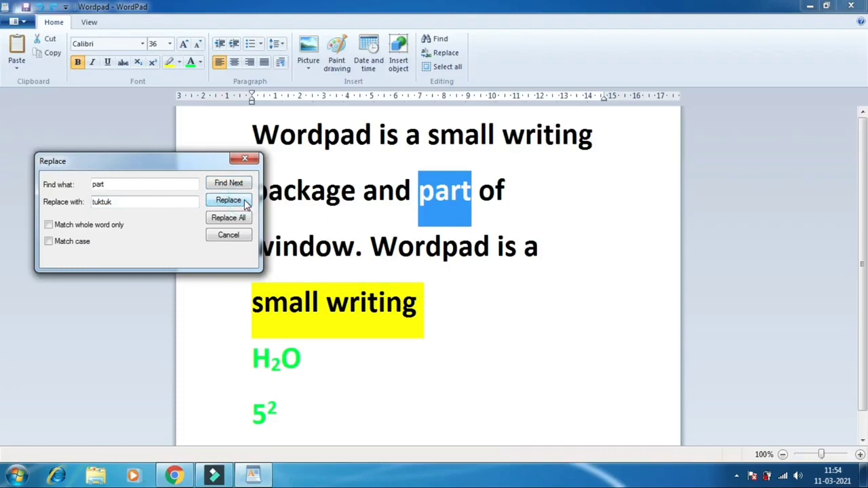
click(244, 202)
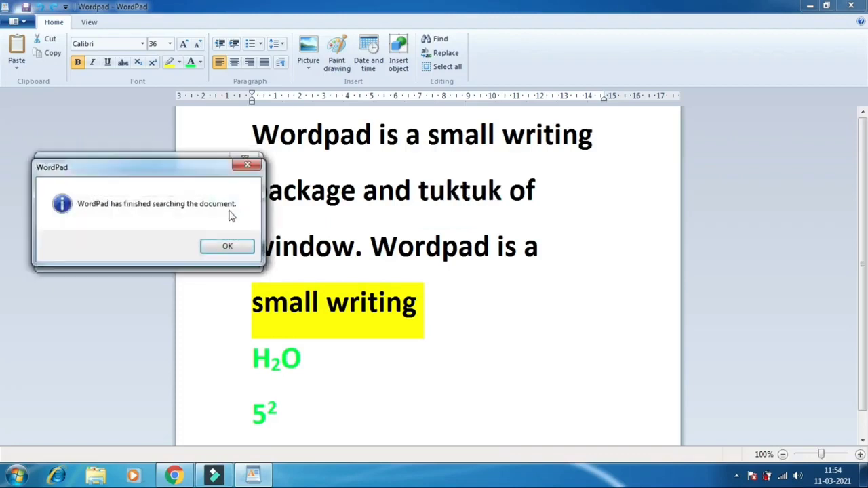
click(229, 246)
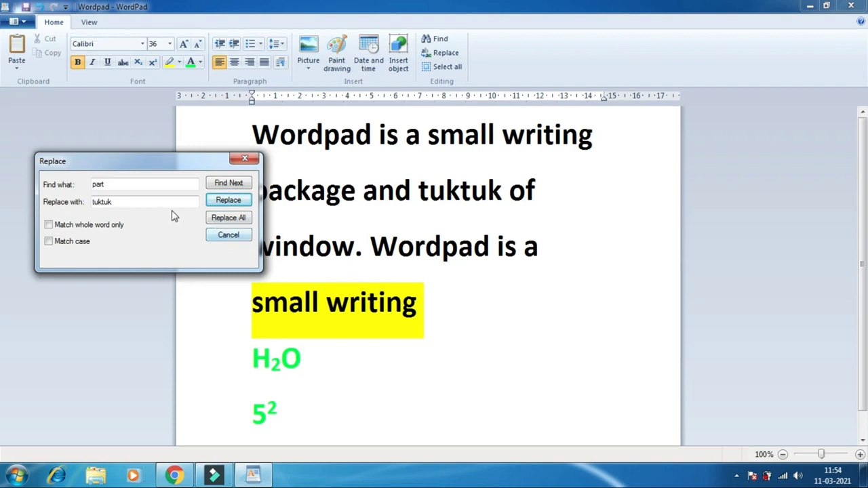
click(229, 237)
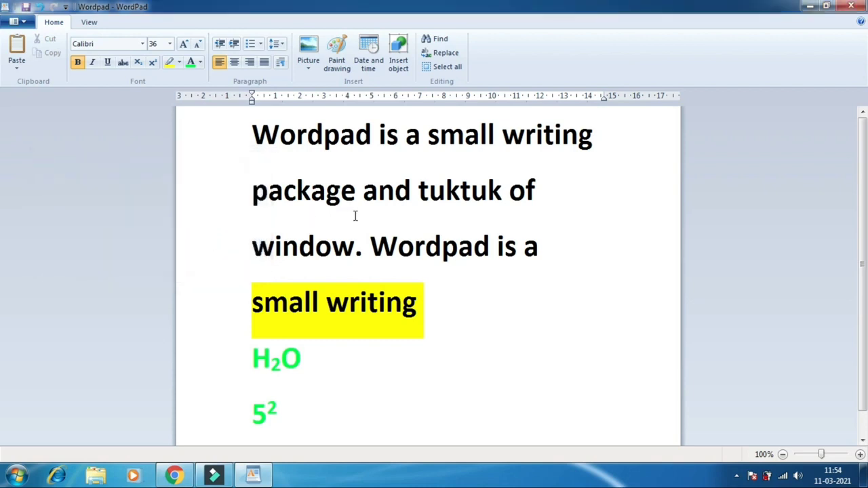
Step: Replace all occurrences of Wordpad in the document with tuktuk
scroll(354, 216, down, 1)
drag(371, 220, 489, 222)
scroll(472, 228, up, 1)
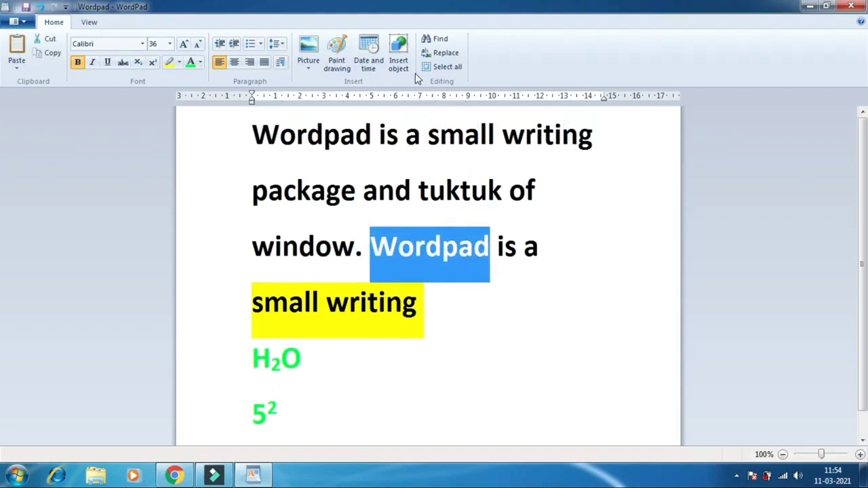
click(440, 53)
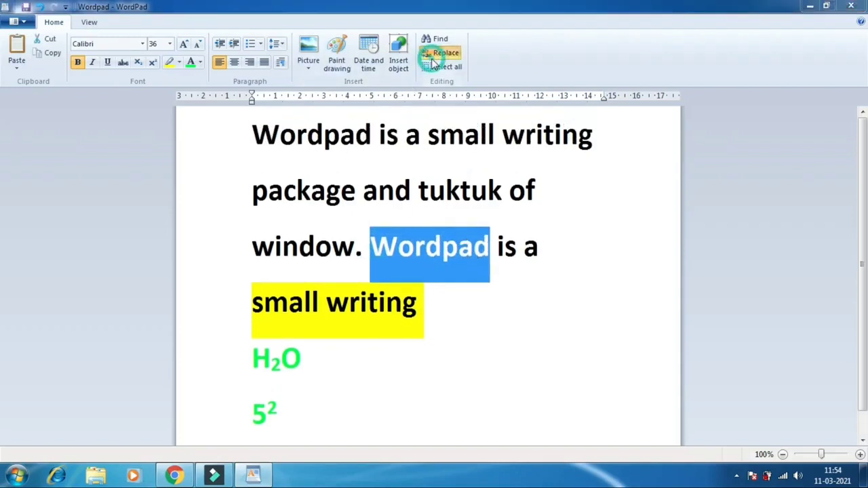
click(163, 202)
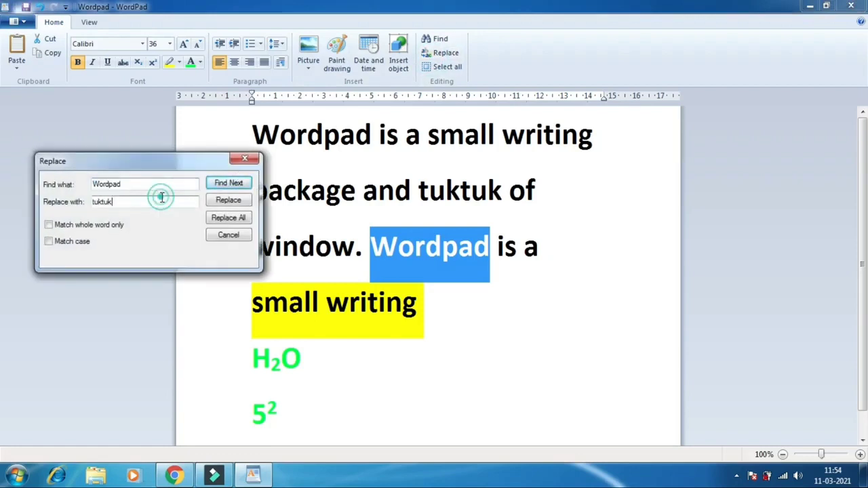
click(241, 219)
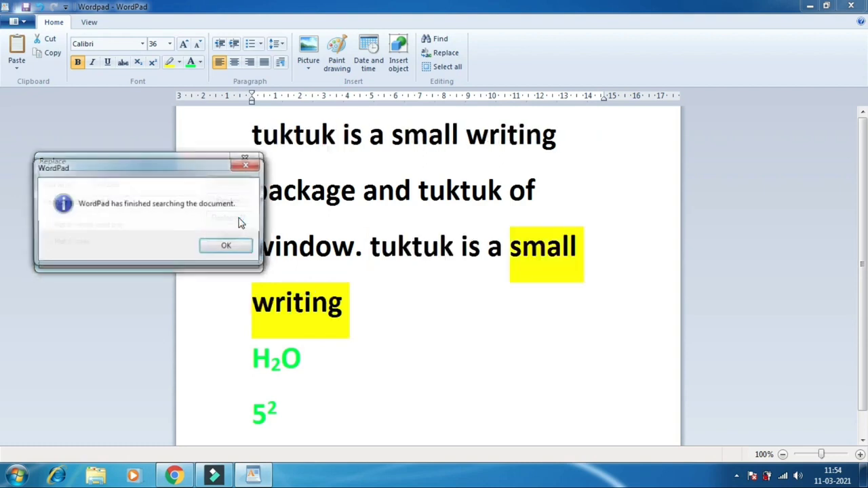
click(227, 244)
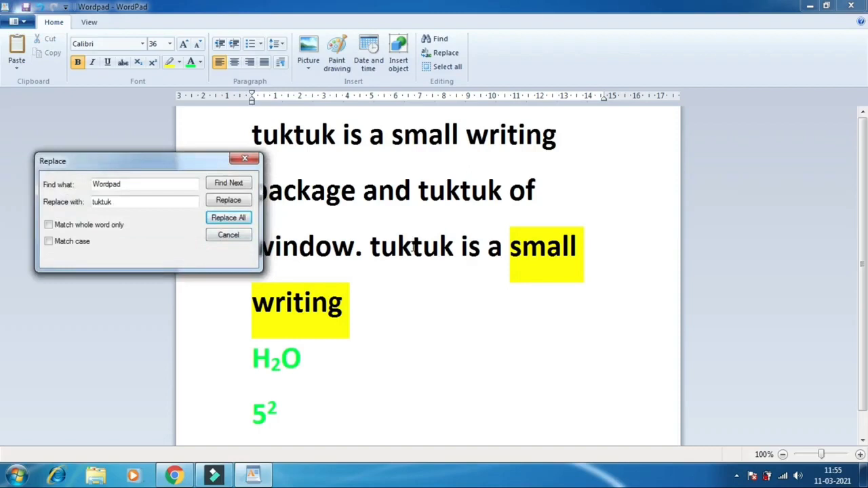
Step: Close the Replace dialog and select all the content of the document
click(244, 160)
click(425, 68)
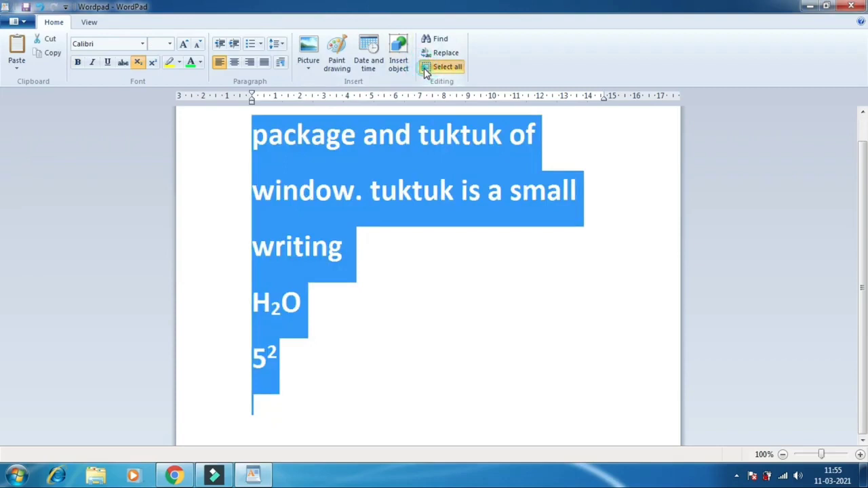
scroll(438, 251, up, 1)
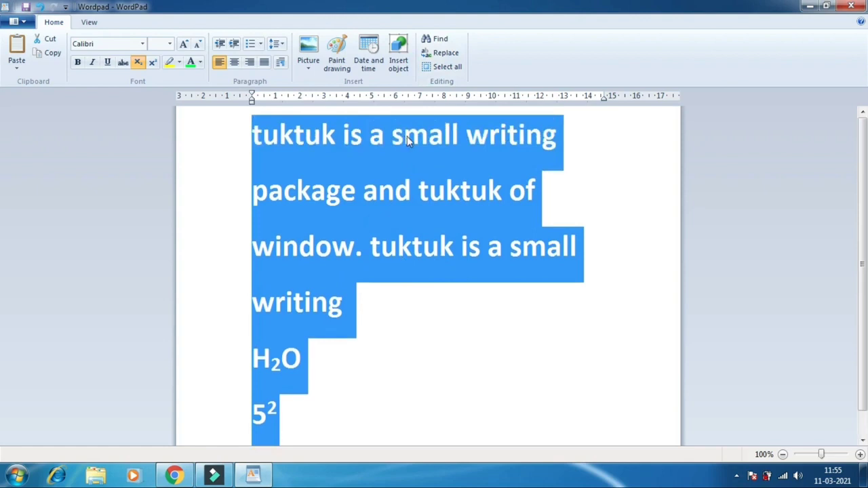
Step: Zoom the document in to 160%, zoom back out, and restore the 100% view
click(93, 26)
click(17, 54)
click(18, 54)
click(17, 54)
click(18, 54)
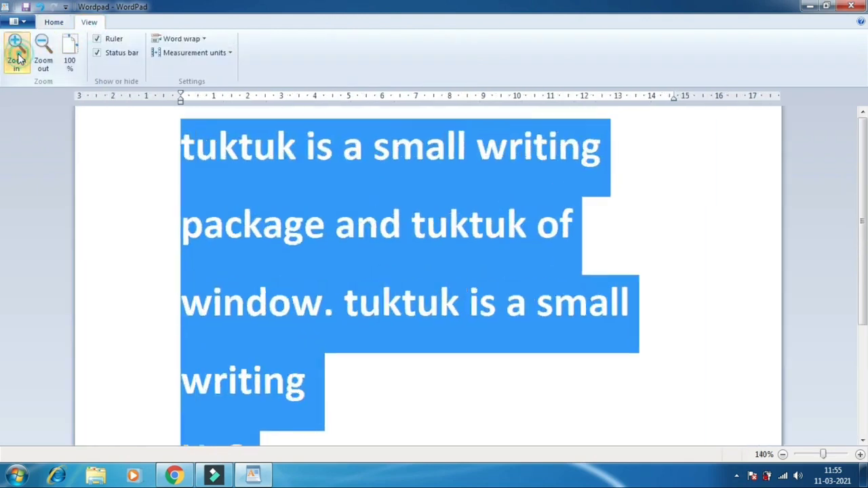
click(27, 59)
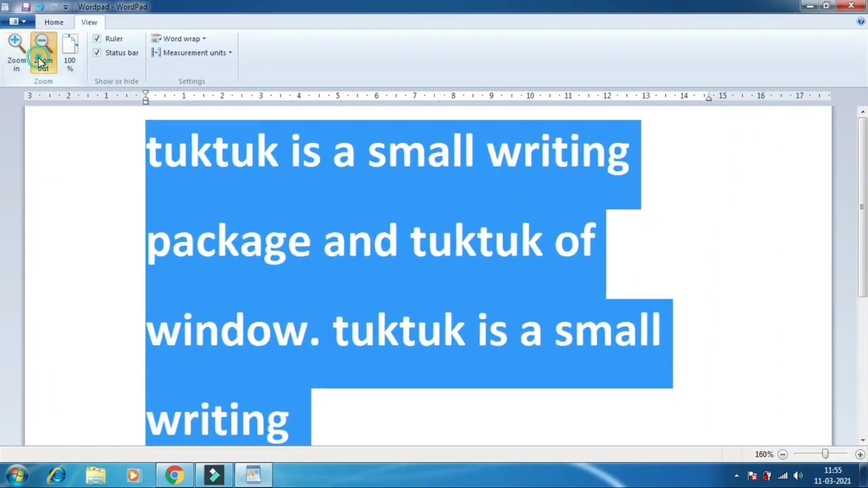
click(43, 54)
click(72, 52)
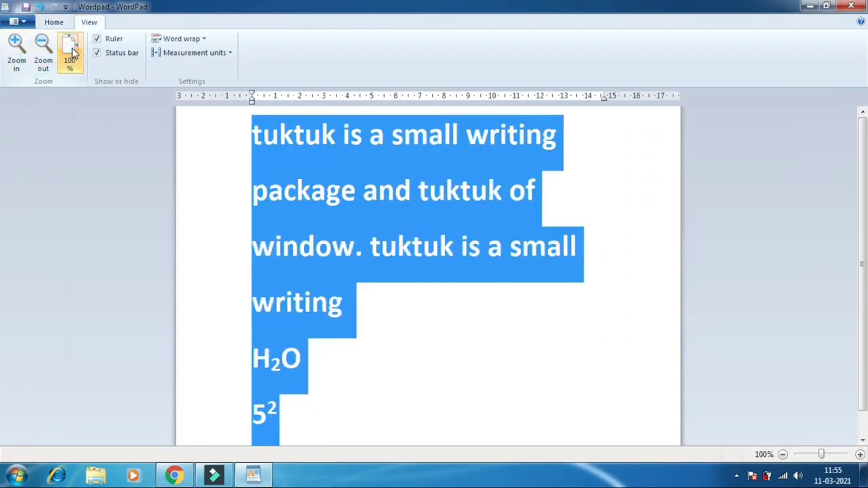
Step: Hide and show again the ruler and the status bar
click(109, 42)
click(111, 42)
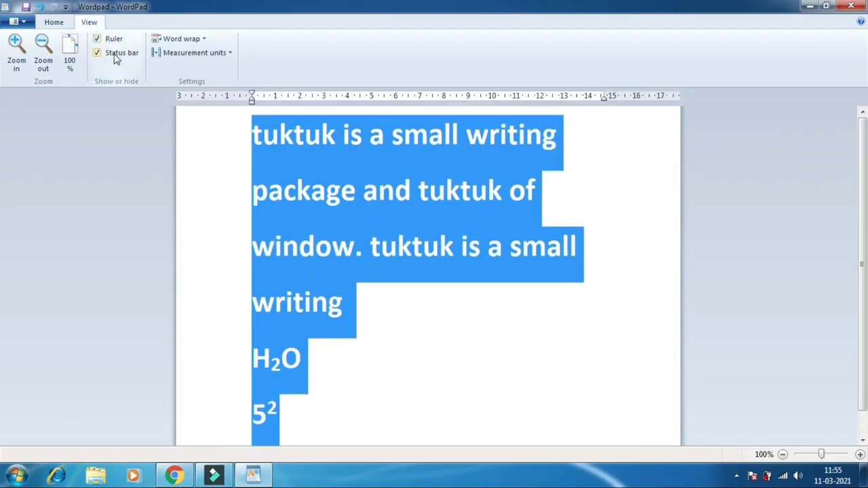
click(115, 58)
click(115, 55)
click(115, 56)
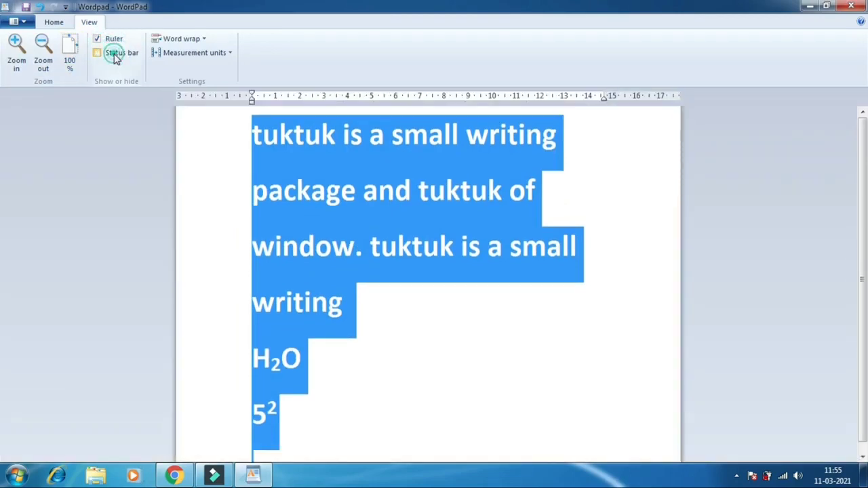
click(115, 56)
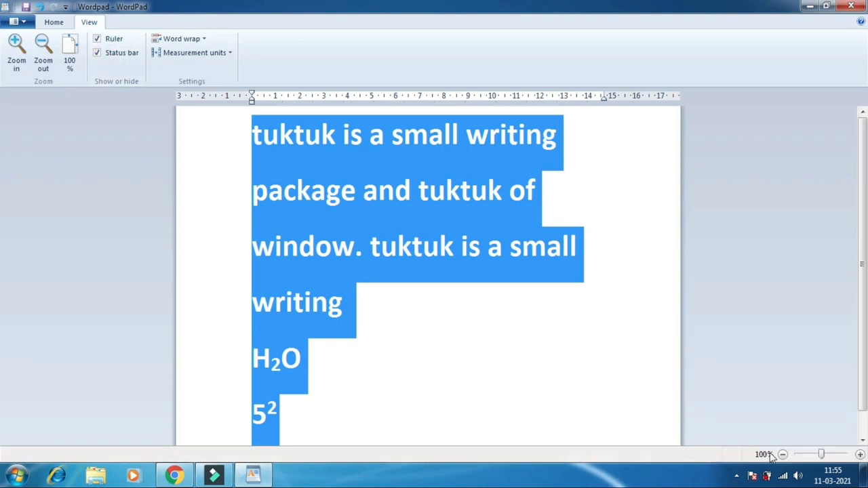
click(107, 43)
click(107, 44)
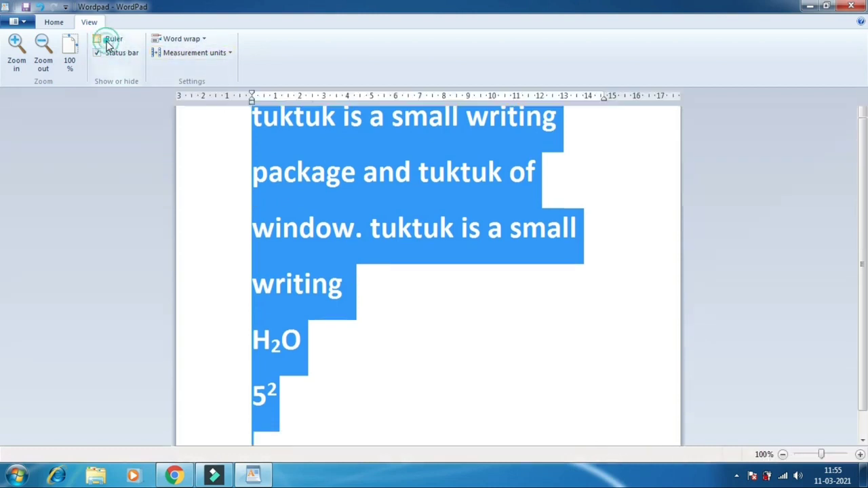
Step: Set word wrap to No wrap and view the unwrapped first line through to its end and back
click(192, 44)
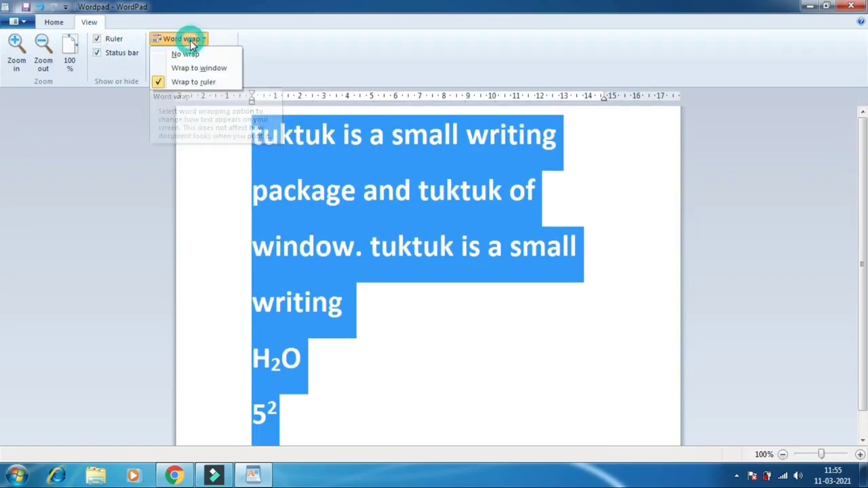
click(194, 56)
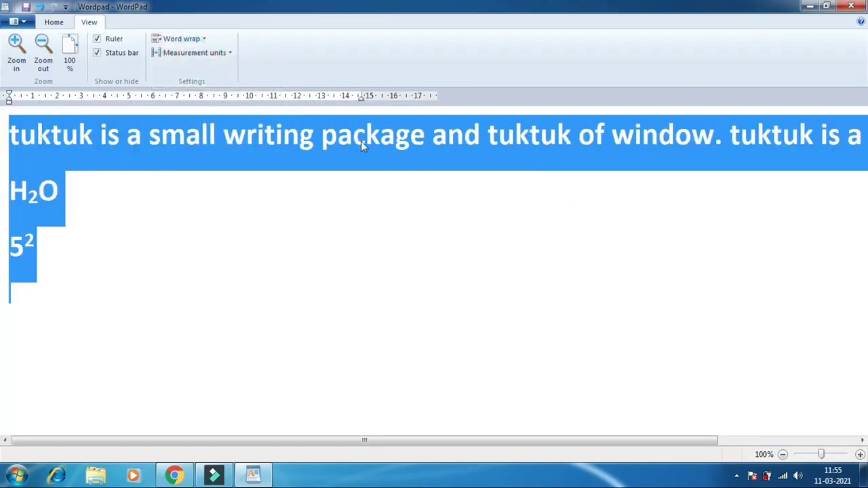
drag(601, 441, 742, 439)
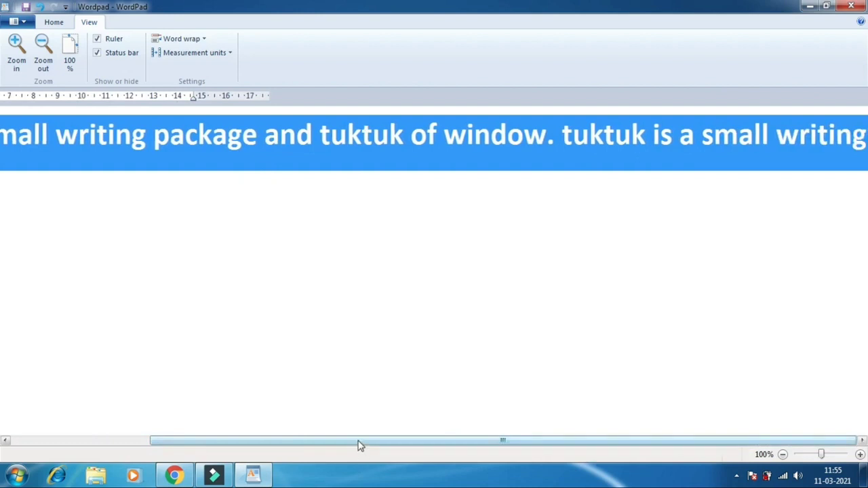
drag(358, 441, 175, 453)
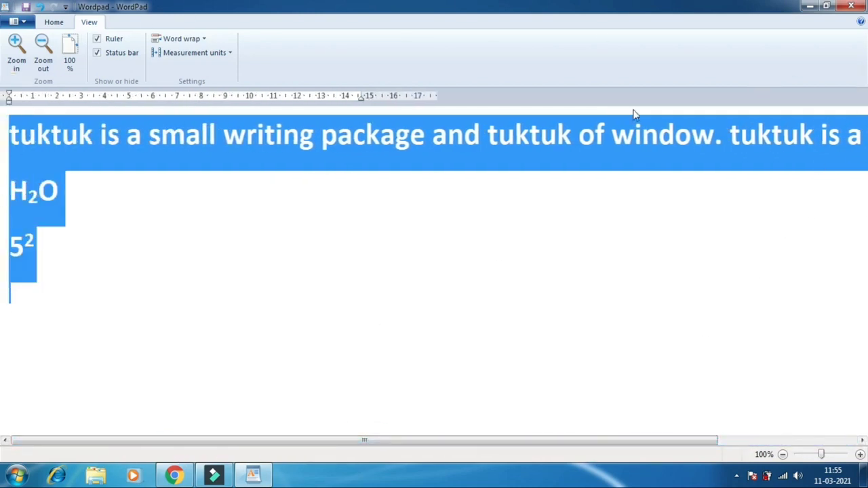
Step: Set word wrap to Wrap to window, and return it to Wrap to ruler
click(202, 41)
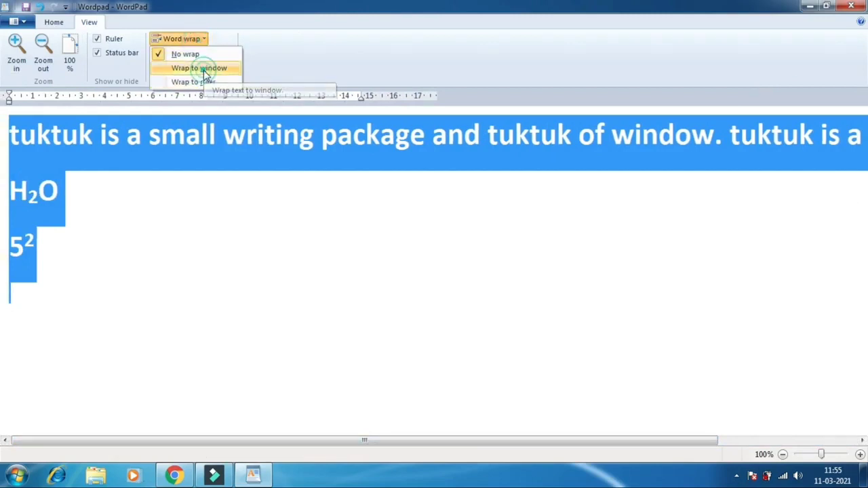
click(203, 69)
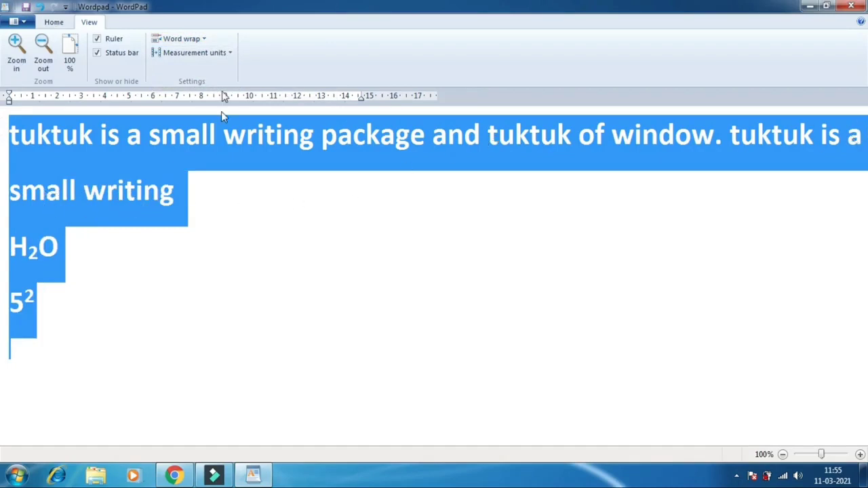
click(183, 39)
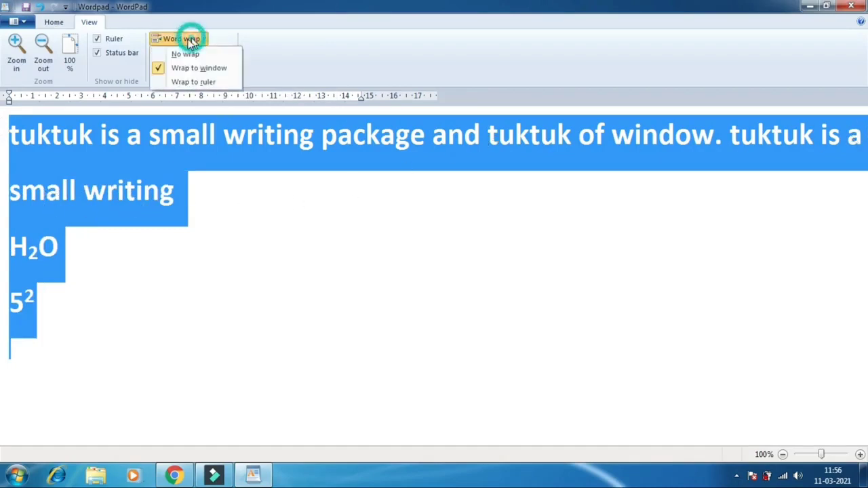
click(195, 82)
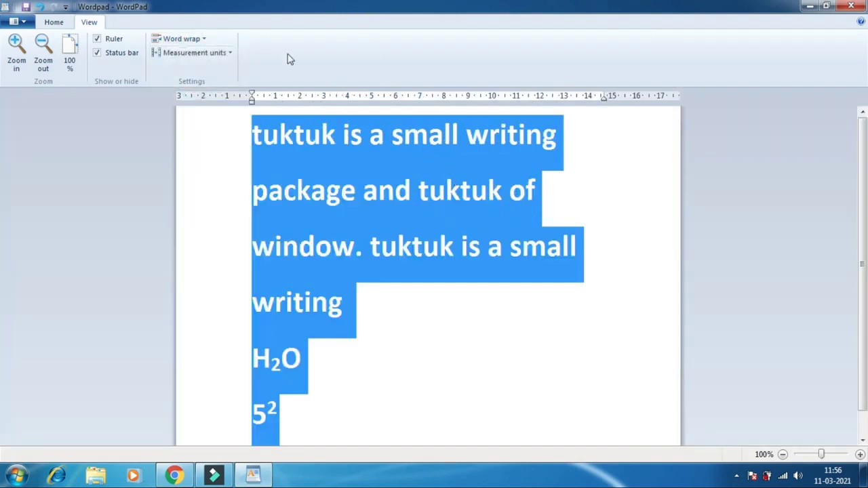
Step: Switch the ruler's measurement units to Inches and back to Centimeters
click(203, 61)
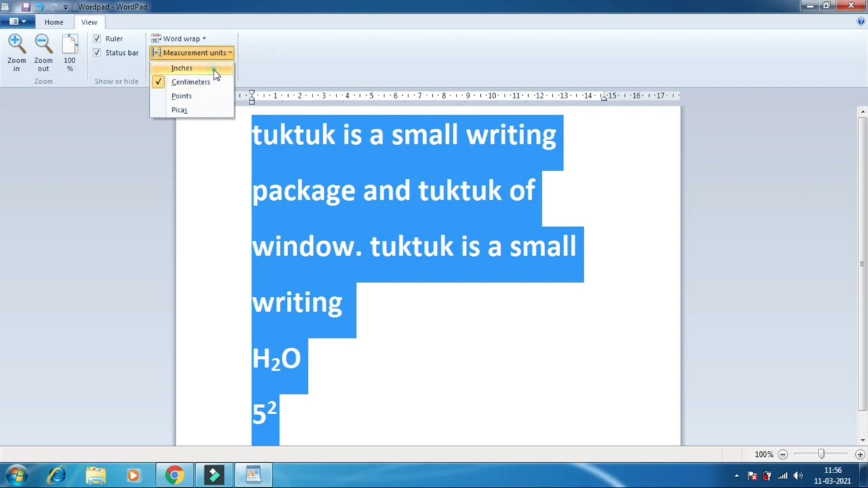
click(213, 68)
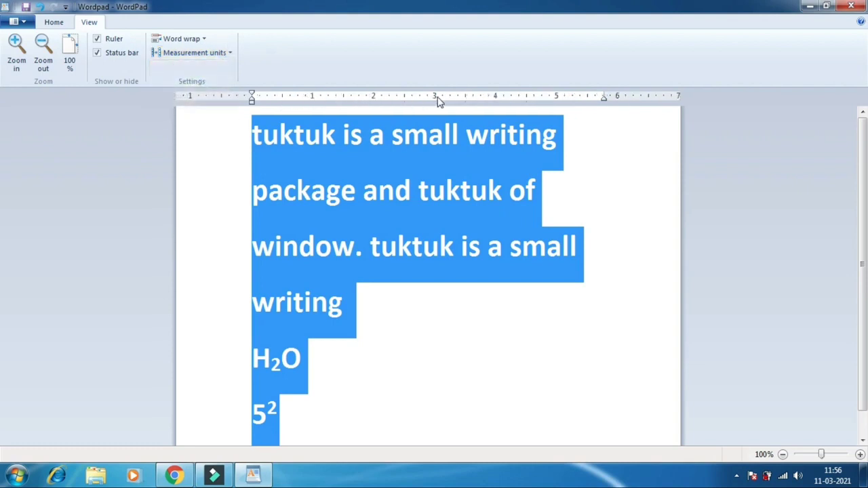
click(186, 63)
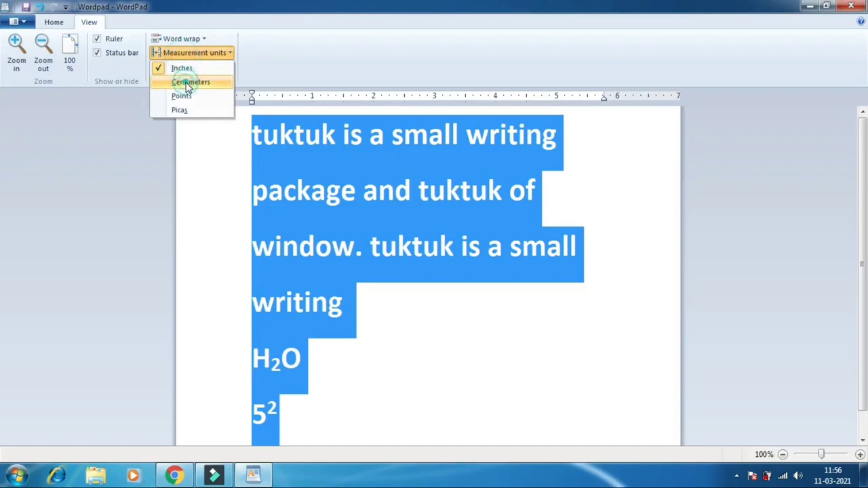
click(186, 82)
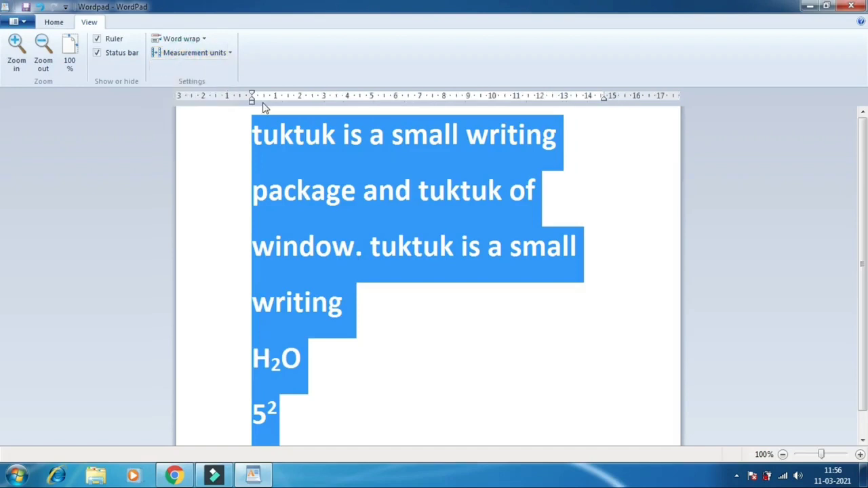
Step: Change the ruler's measurement units to Points, and finally to Picas
click(213, 54)
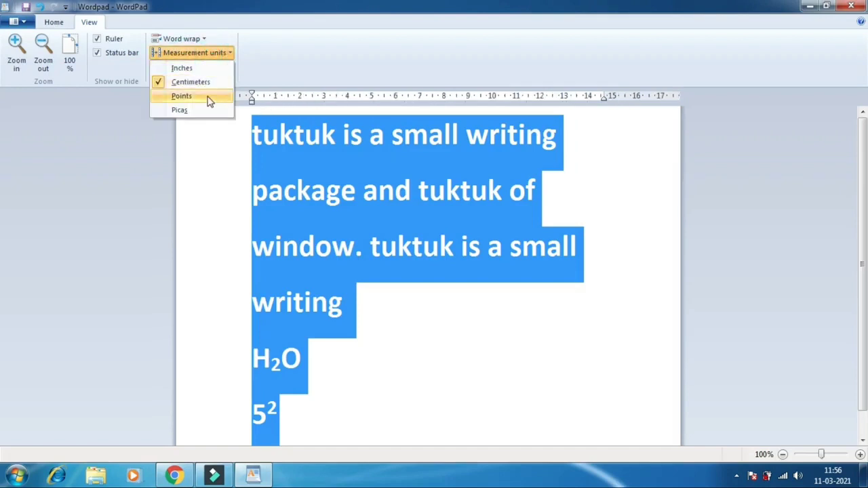
click(209, 99)
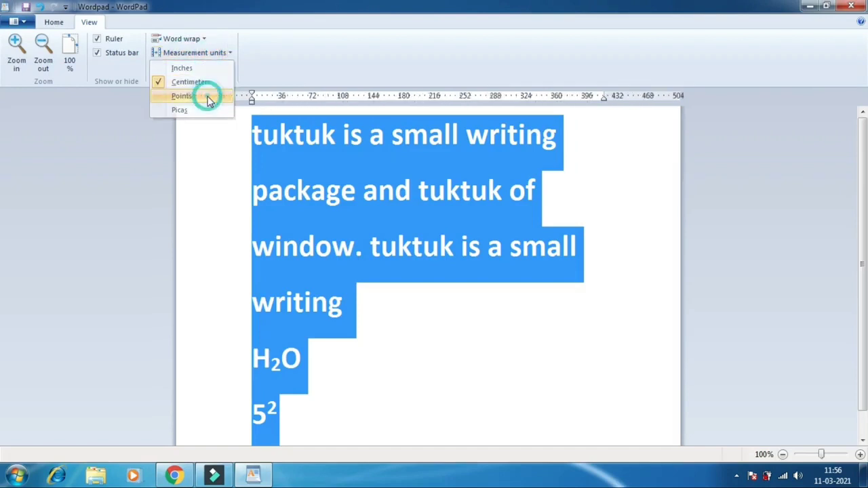
click(213, 55)
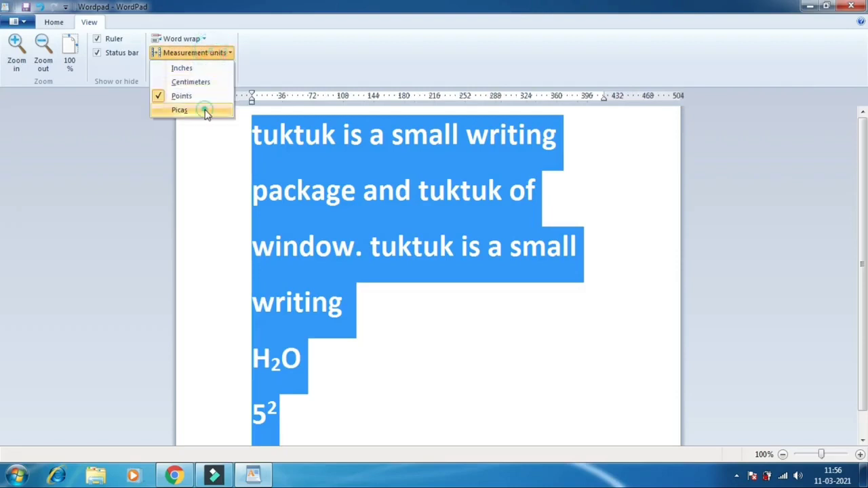
click(206, 111)
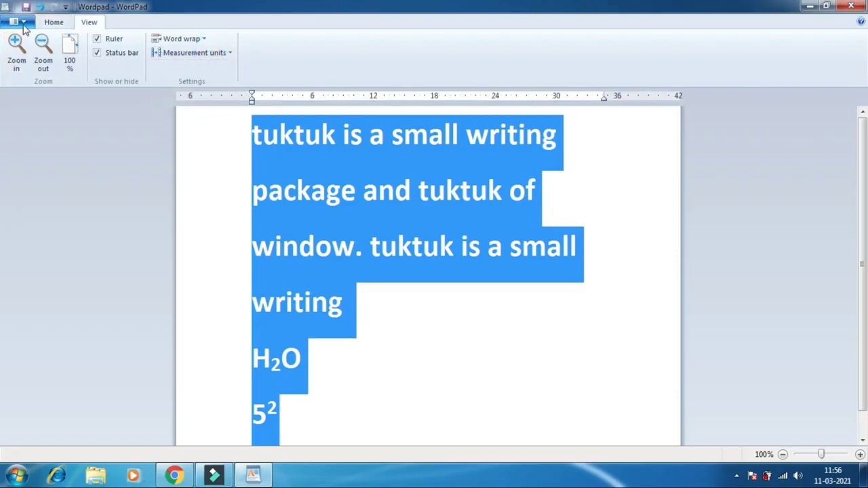
Step: Try to create a new document, and cancel instead of saving or discarding the current changes
click(22, 22)
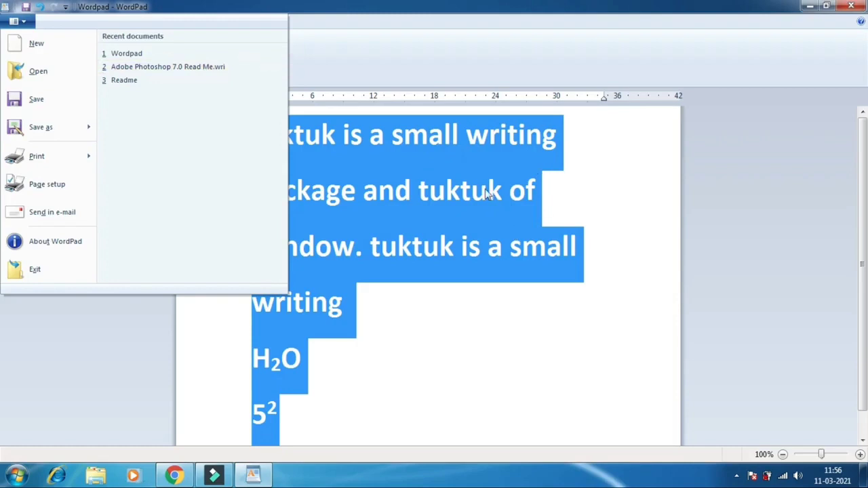
click(57, 51)
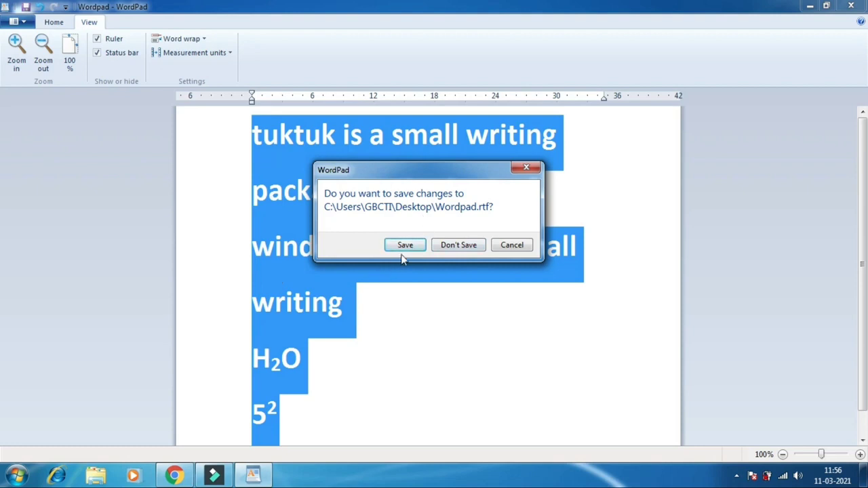
click(512, 246)
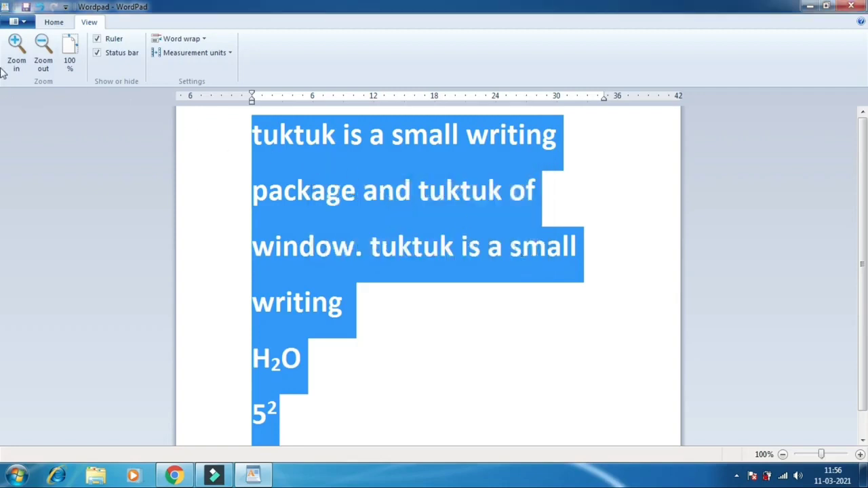
Step: Open the Wordpad rich text file from the Desktop
click(52, 21)
click(15, 22)
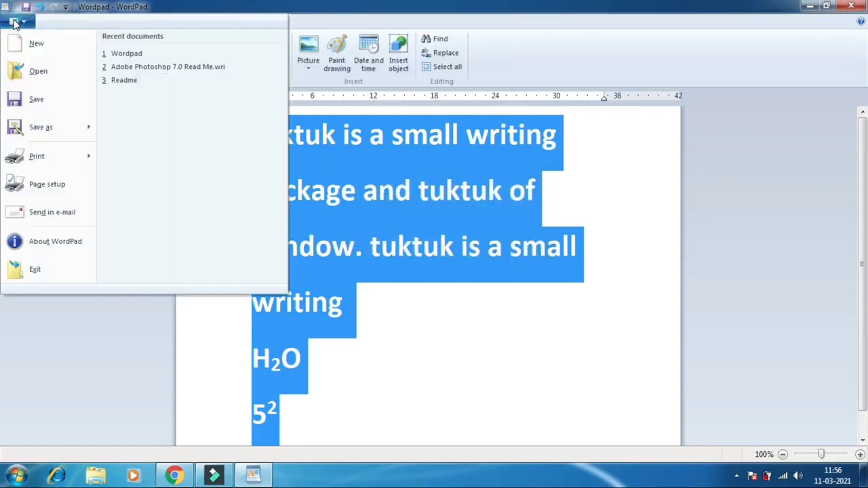
click(40, 72)
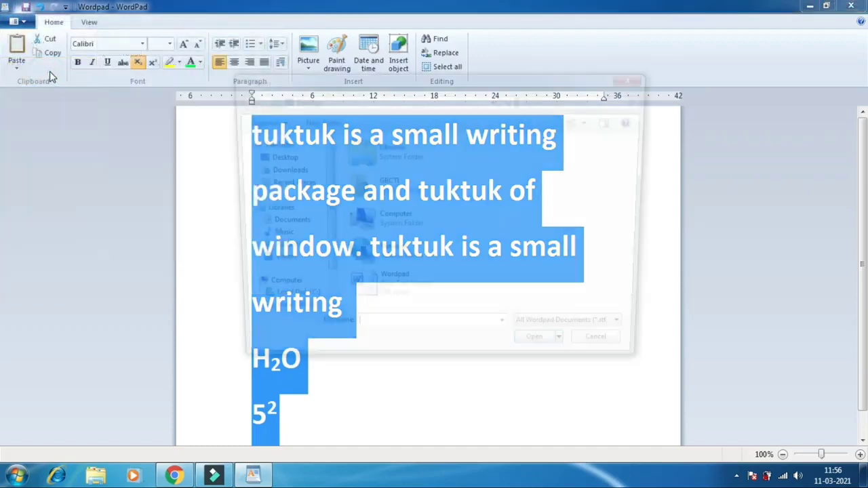
click(407, 295)
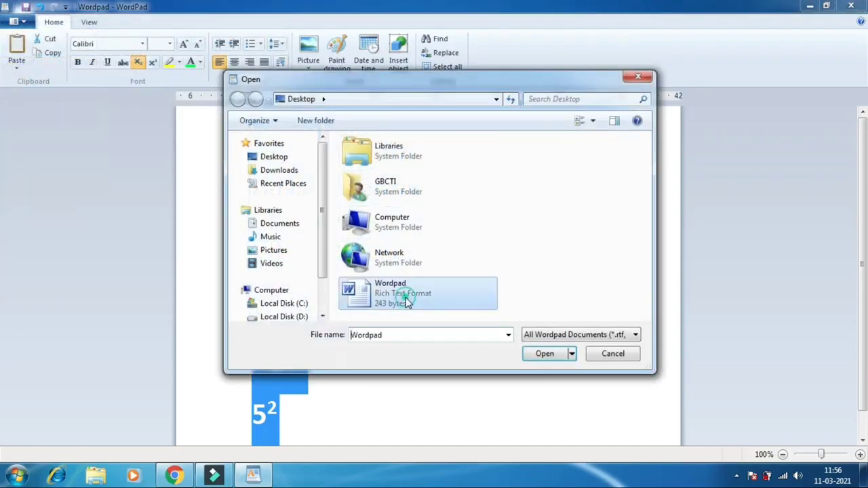
click(547, 354)
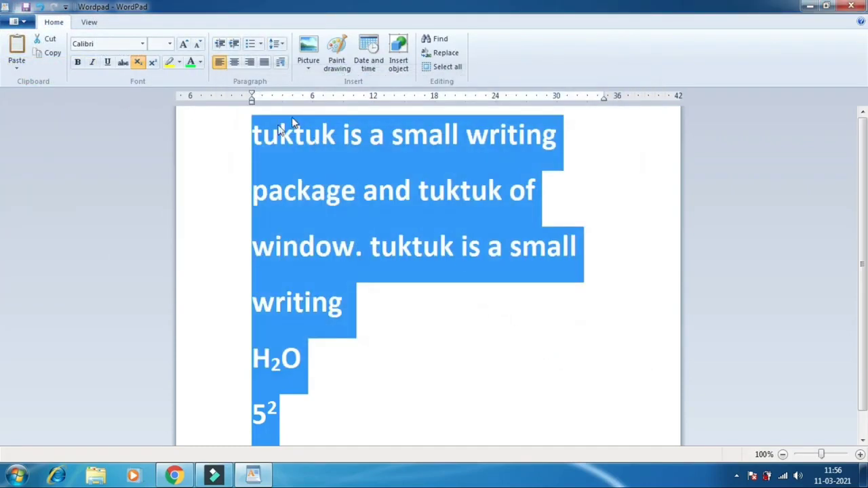
Step: Open Doc1 from the Documents library and dismiss the unsupported-format notice
click(34, 21)
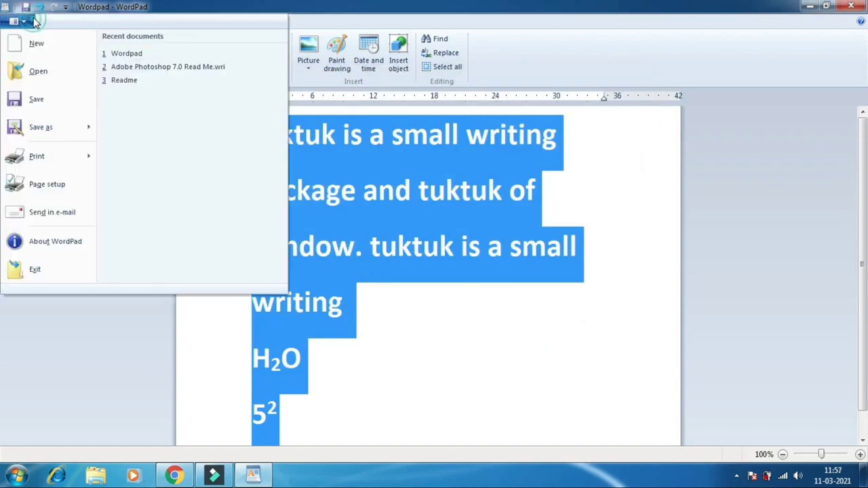
click(55, 74)
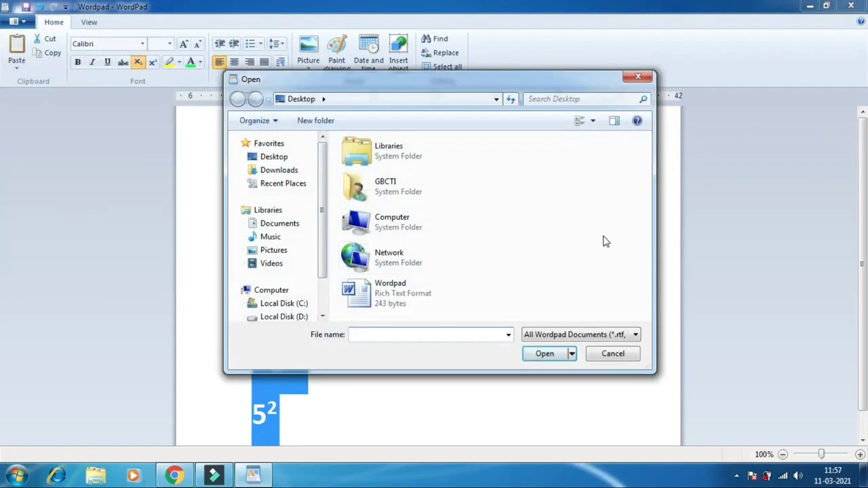
click(266, 225)
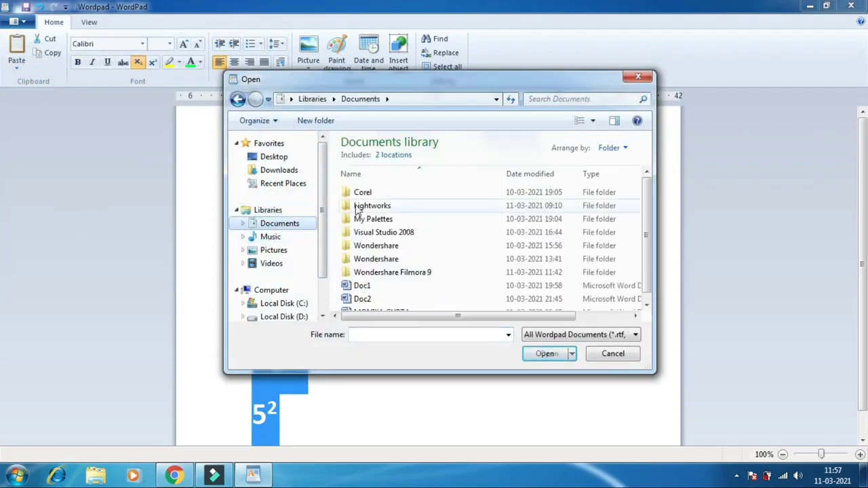
click(363, 285)
click(546, 354)
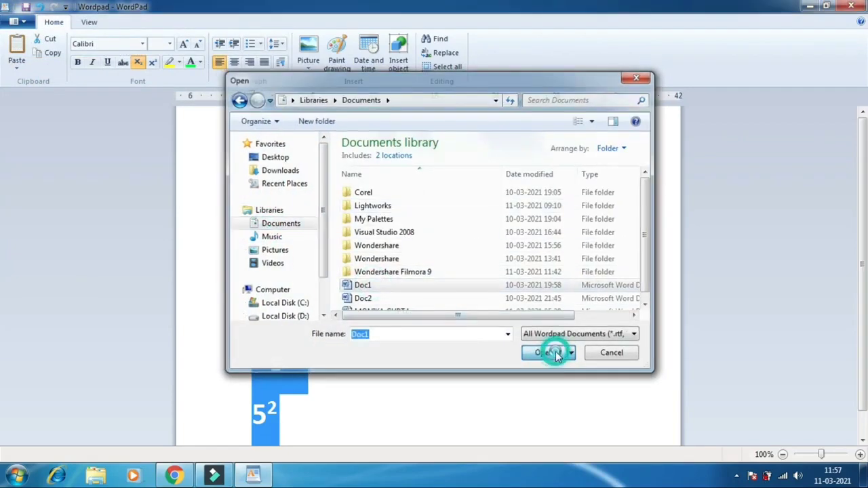
click(441, 248)
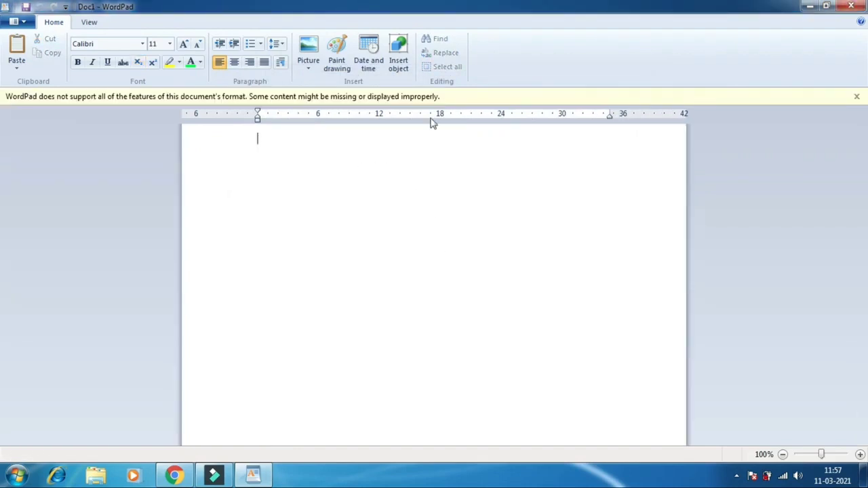
click(855, 97)
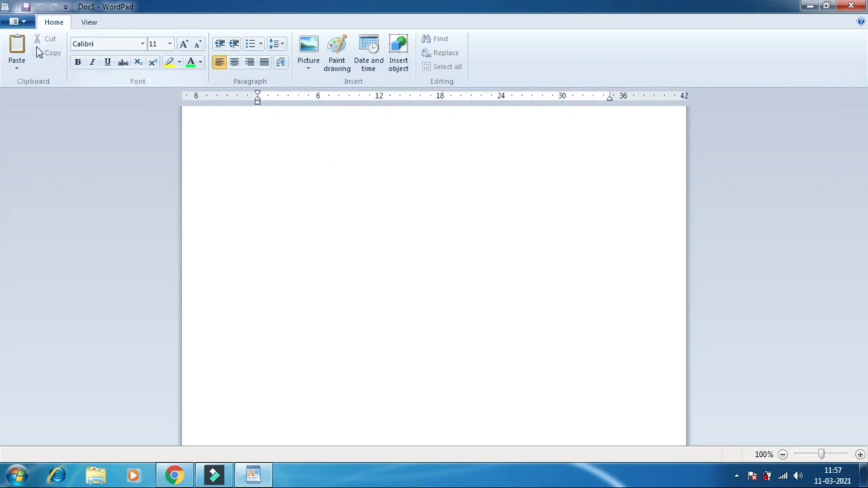
Step: Close the Doc1 document and exit WordPad
click(17, 22)
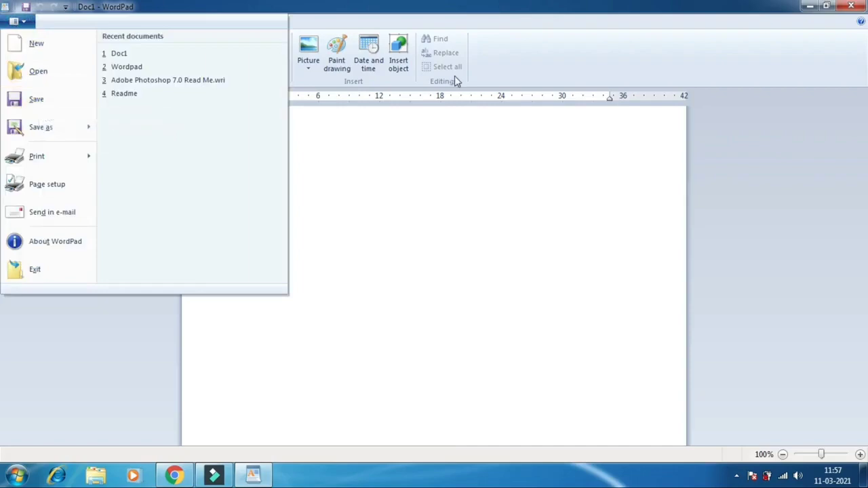
click(342, 180)
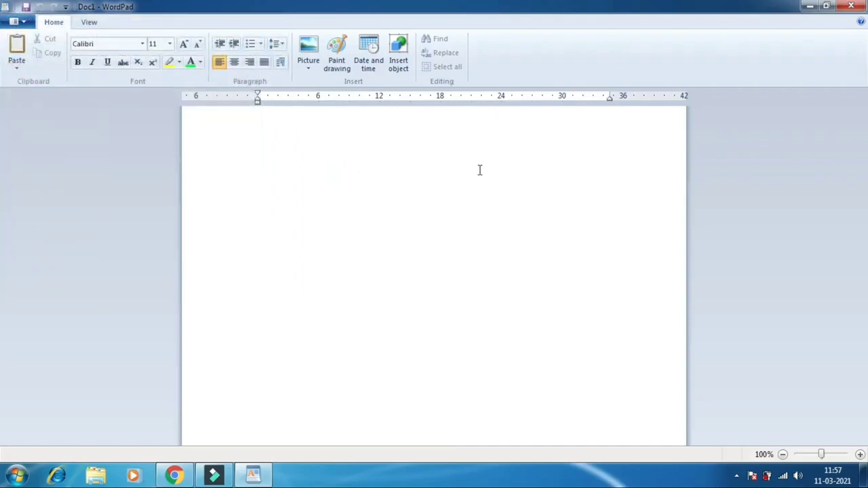
click(851, 6)
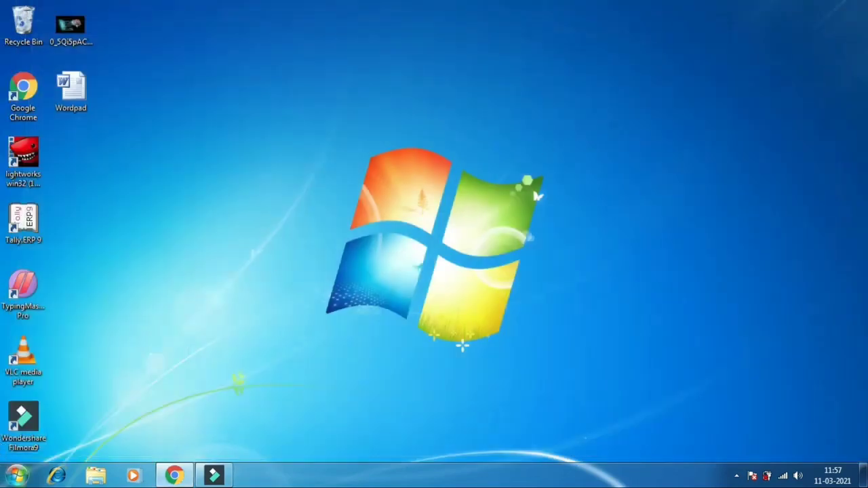
Step: Open the Wordpad file from the desktop in Microsoft Word, dismiss the activation wizard and close Word
click(17, 475)
double_click(77, 100)
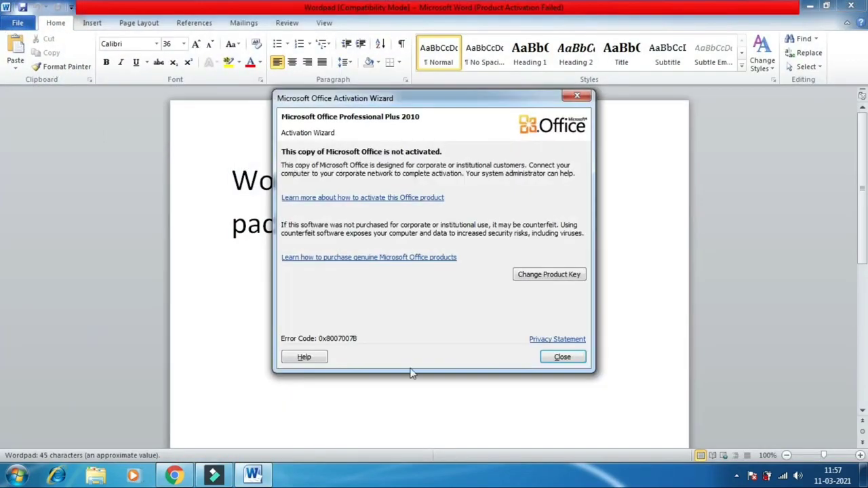
click(568, 358)
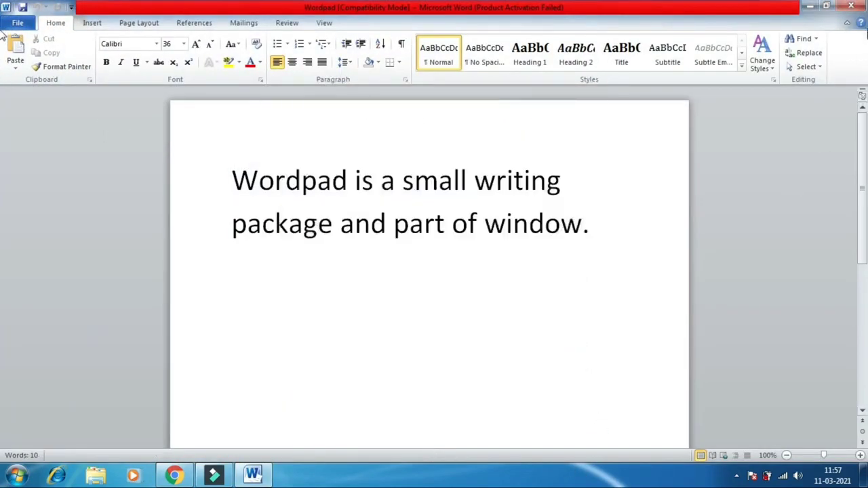
click(857, 5)
Step: Start WordPad and enter the text "tiktik is a good boy" in the blank document
click(17, 475)
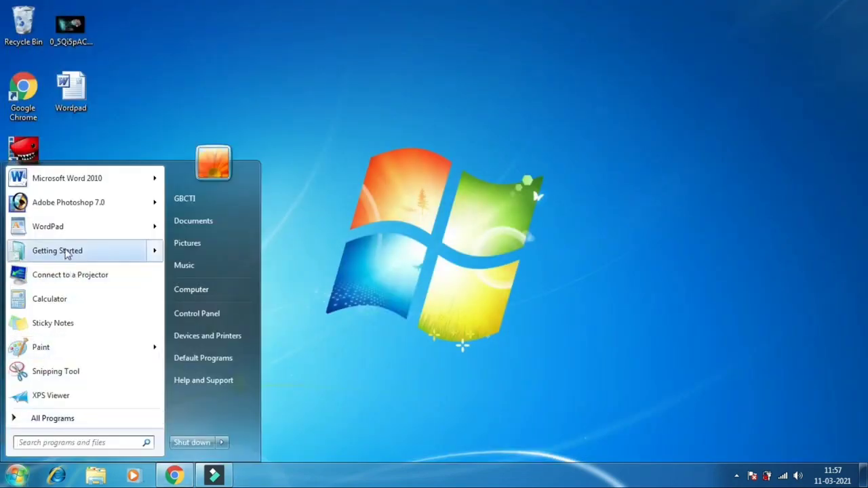
click(60, 230)
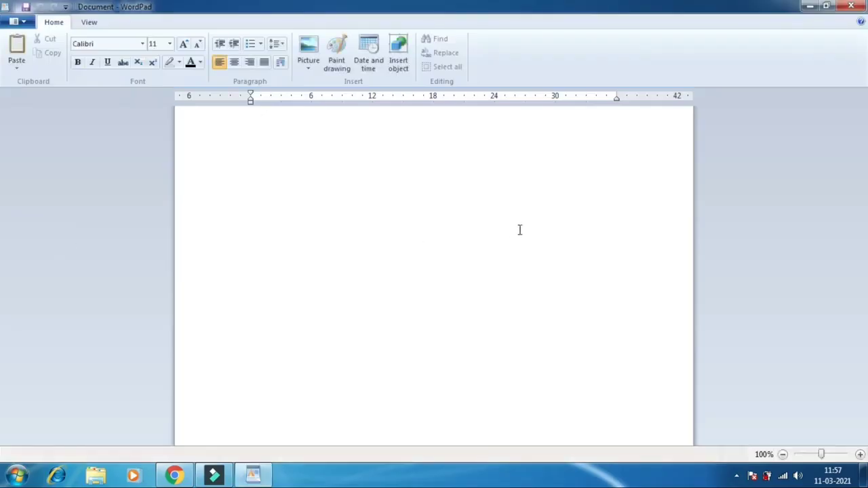
text(tiktik is a good boy)
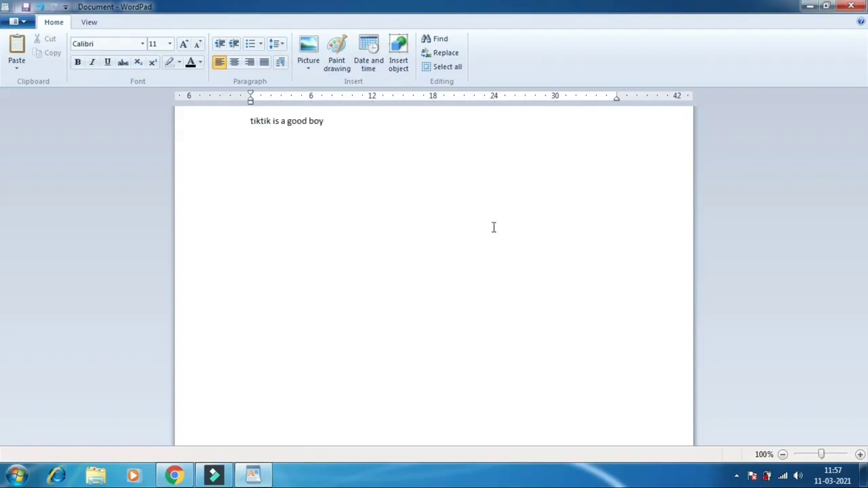
Step: Save the document as tiktik in the Documents library, in Rich Text Format (RTF)
click(17, 21)
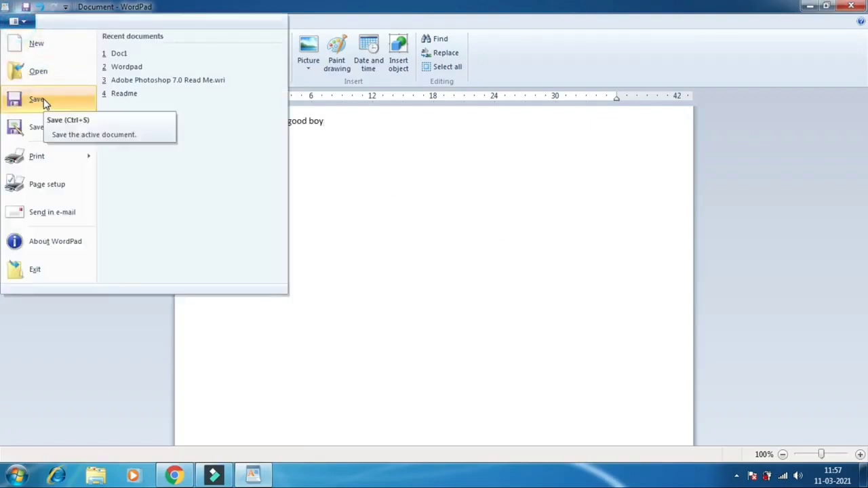
click(37, 99)
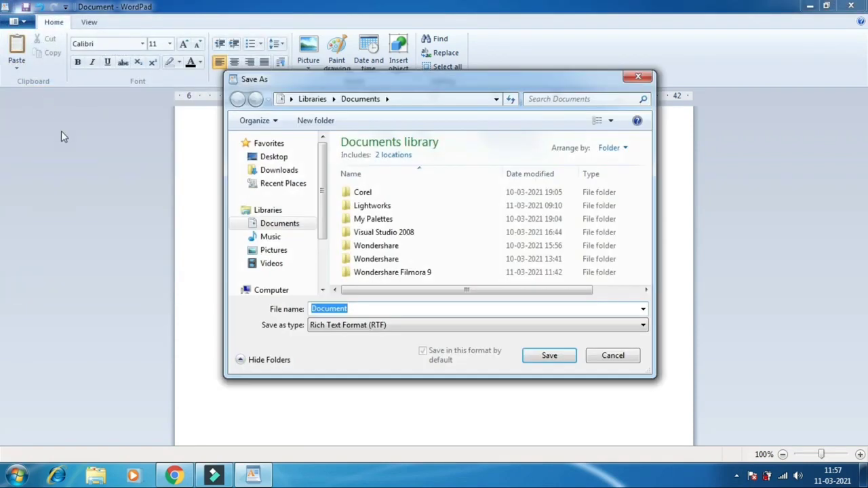
text(tiktik)
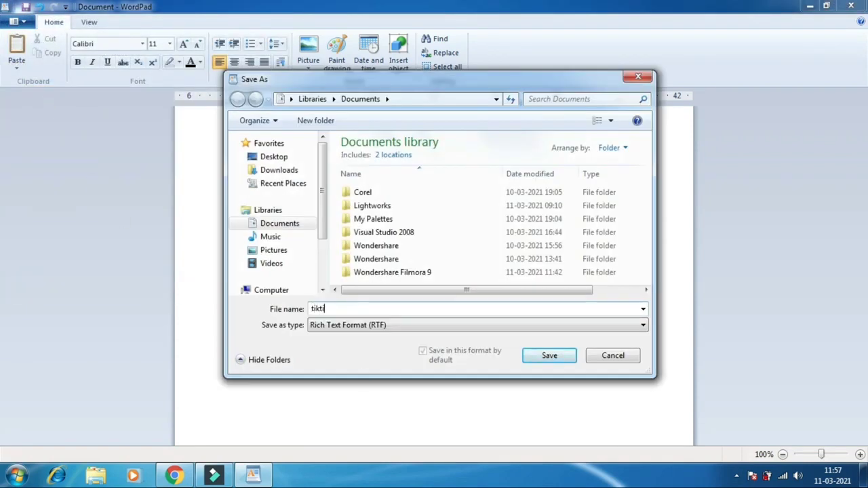
click(533, 325)
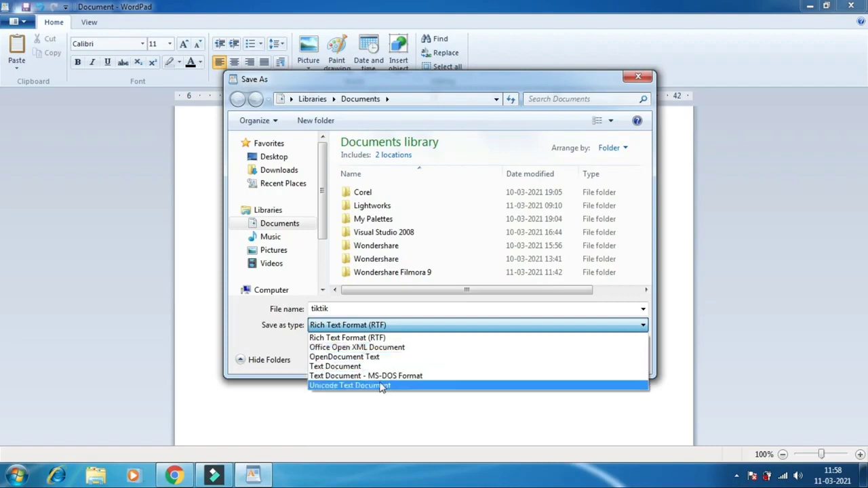
click(465, 304)
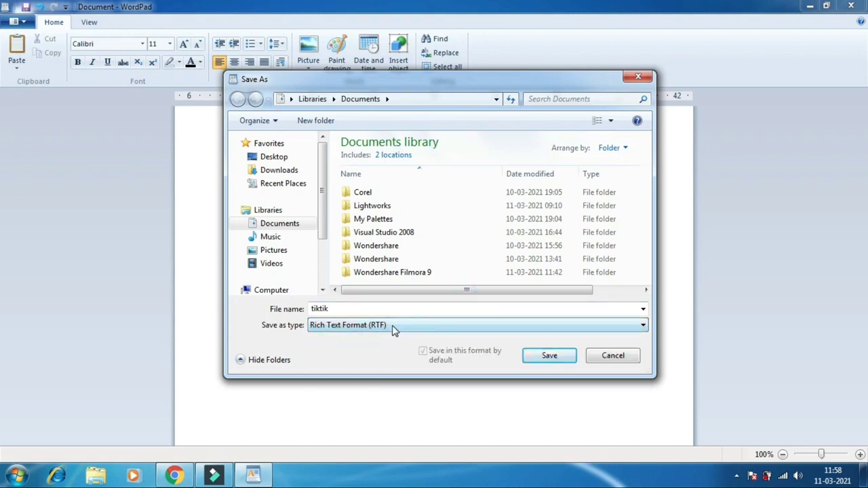
click(557, 355)
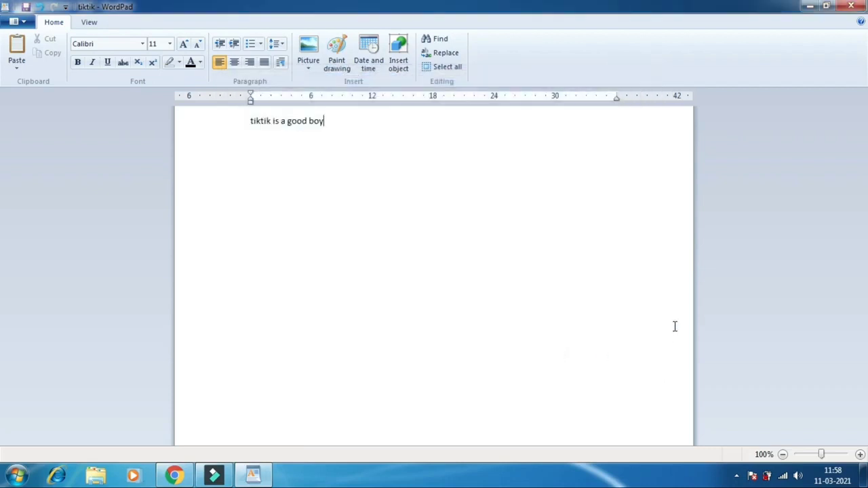
Step: Save the tiktik document again three times under its existing name
click(15, 21)
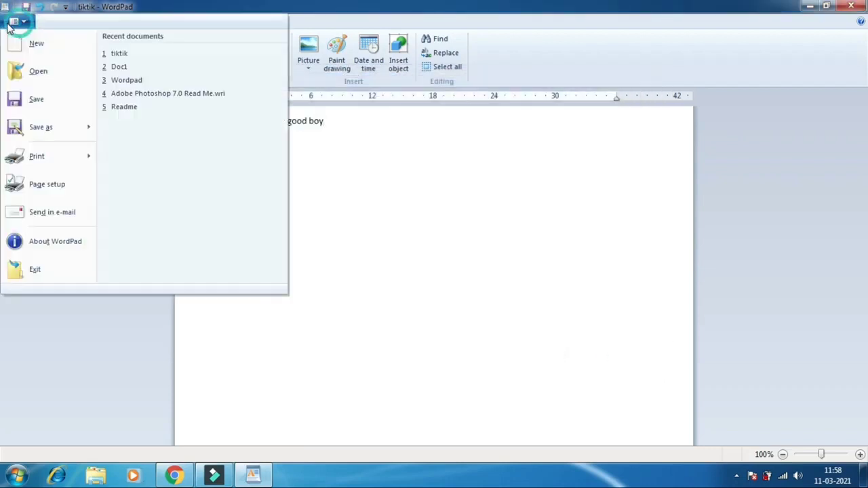
click(38, 97)
click(19, 22)
click(44, 99)
click(16, 21)
click(35, 97)
Step: Save a copy of the document as tiktik1 in the Documents library, in Rich Text Format (RTF)
click(16, 21)
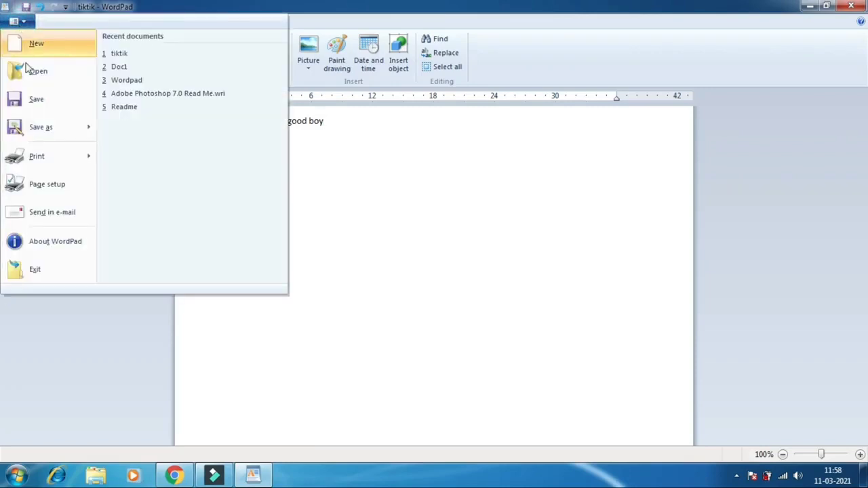
mouse_move(59, 125)
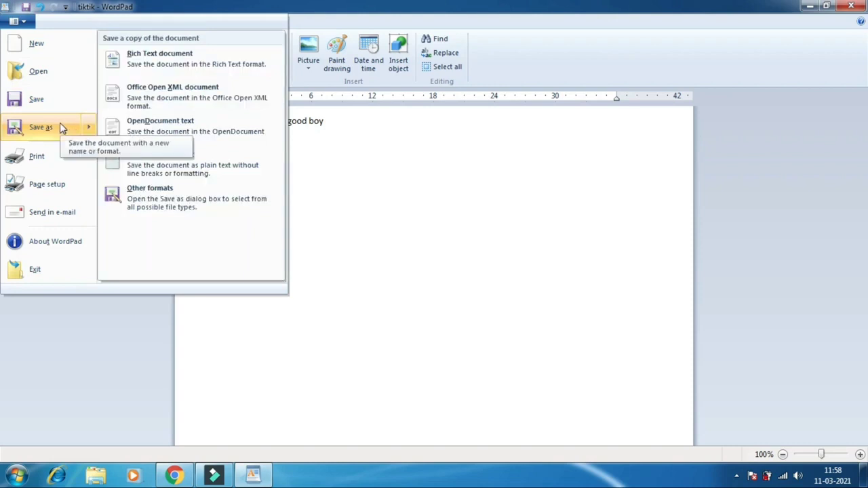
click(60, 126)
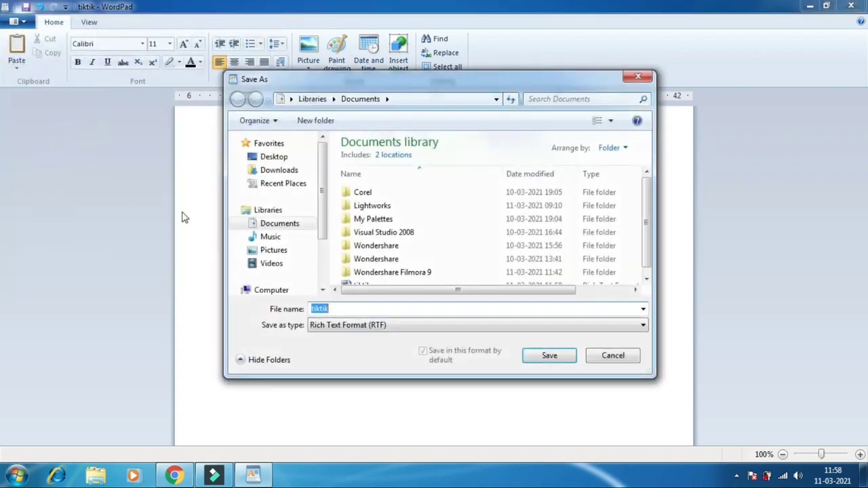
click(350, 308)
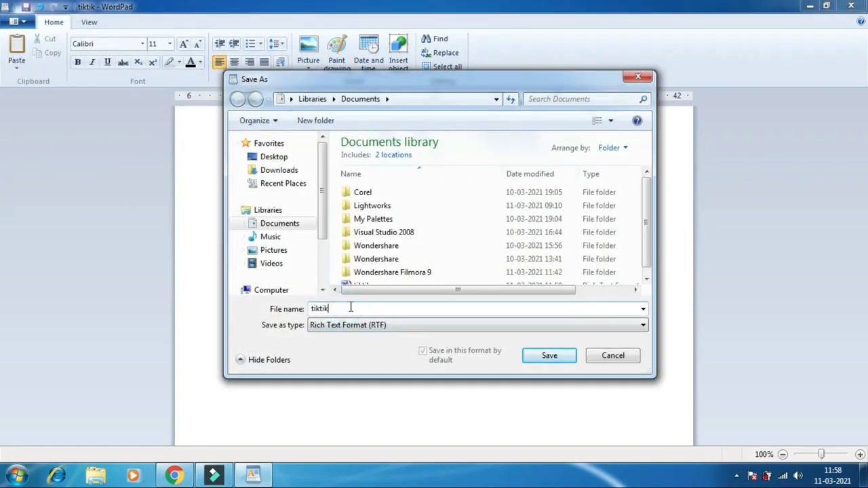
text(1)
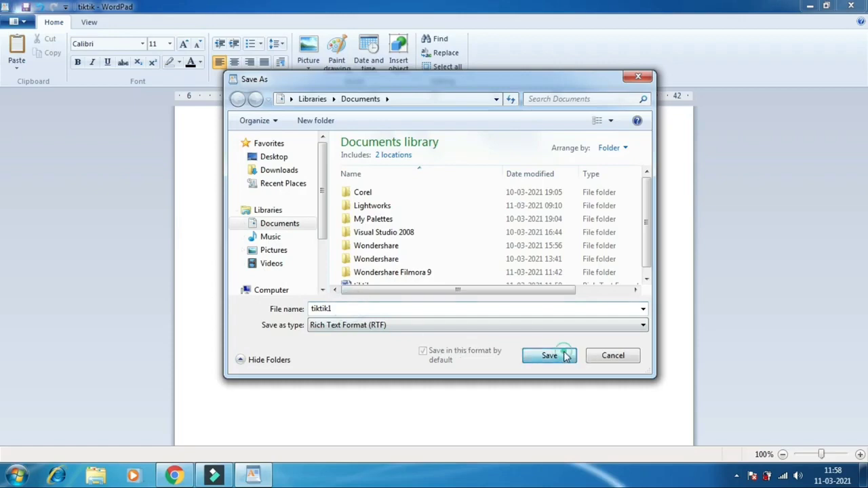
click(558, 355)
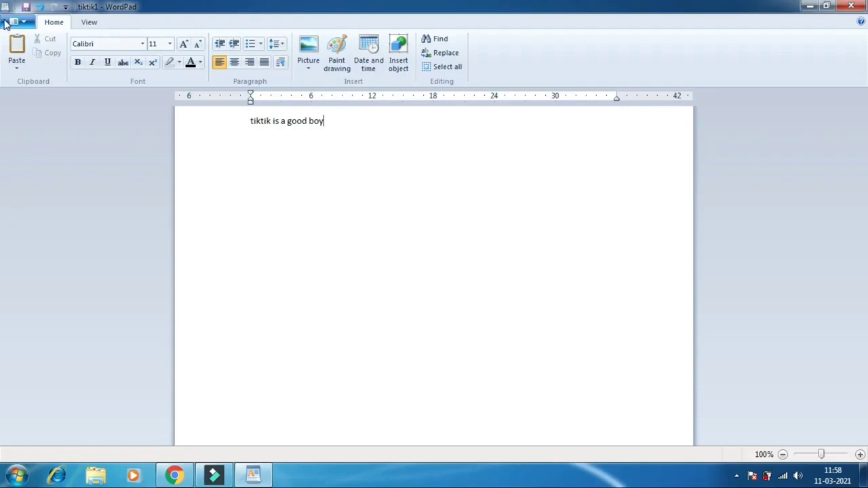
Step: Check the Documents library for the saved tiktik and tiktik1 files without opening either one
click(6, 22)
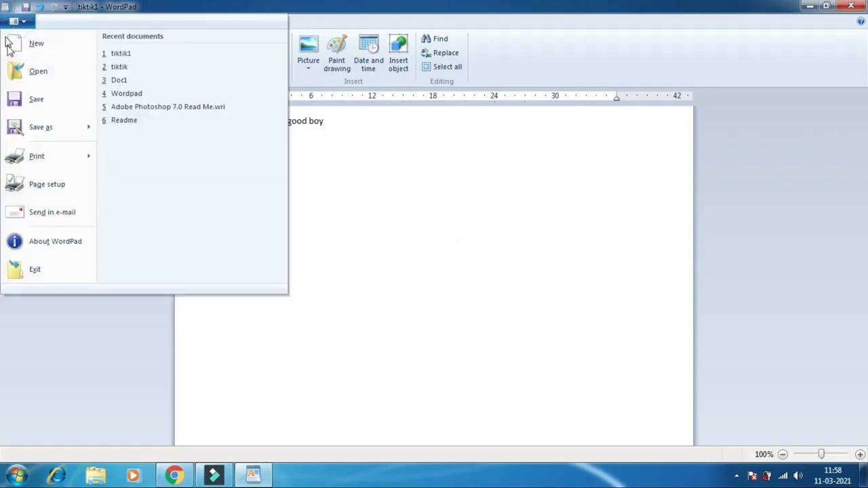
click(41, 72)
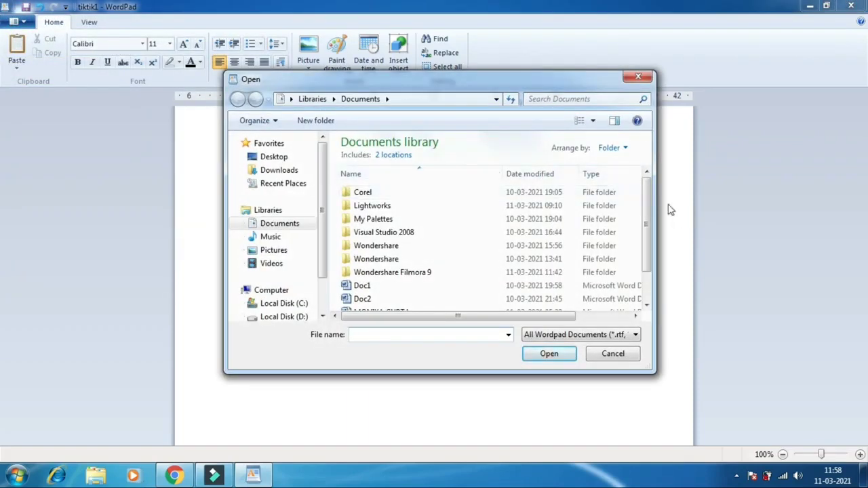
drag(647, 211, 641, 251)
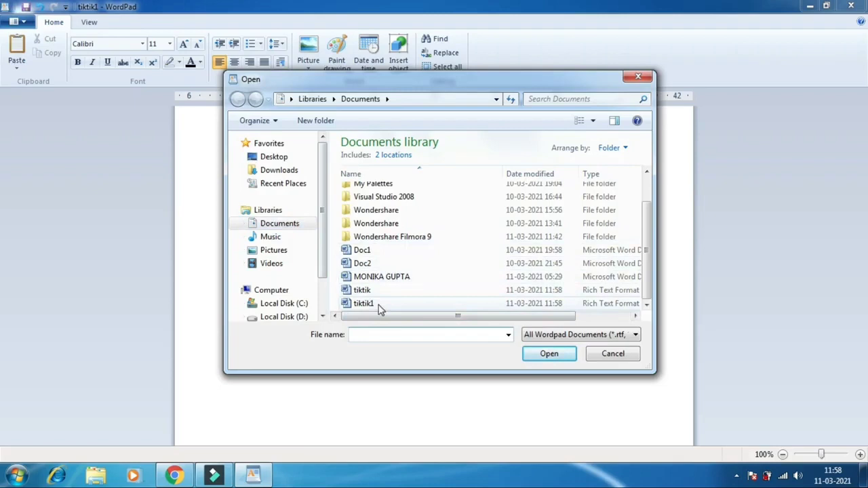
click(590, 353)
Step: Print one copy of all pages of the tiktik1 document with the Send To OneNote 2010 printer
click(14, 21)
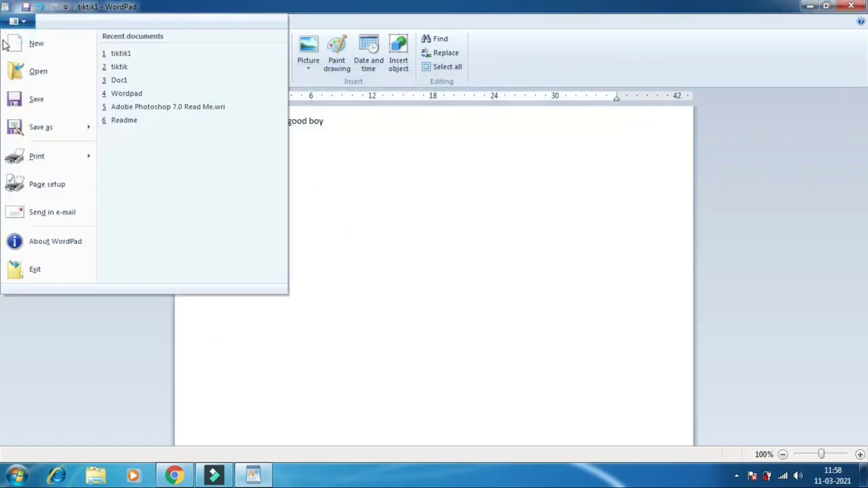
mouse_move(46, 157)
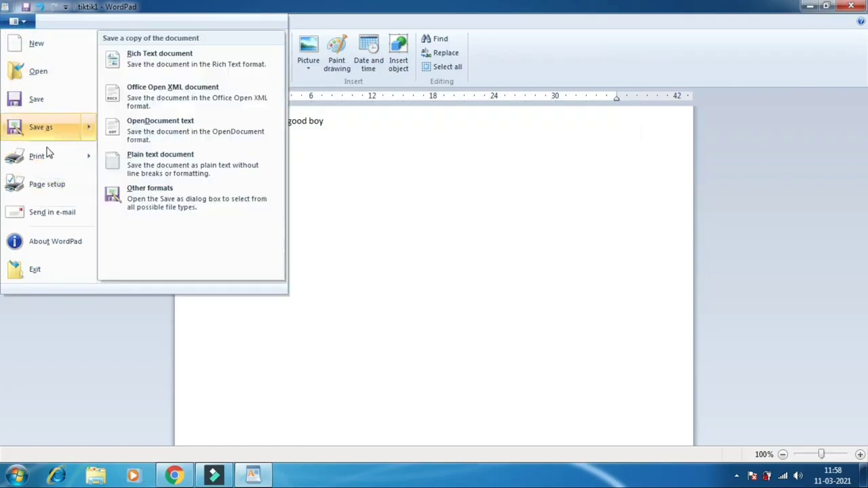
mouse_move(48, 158)
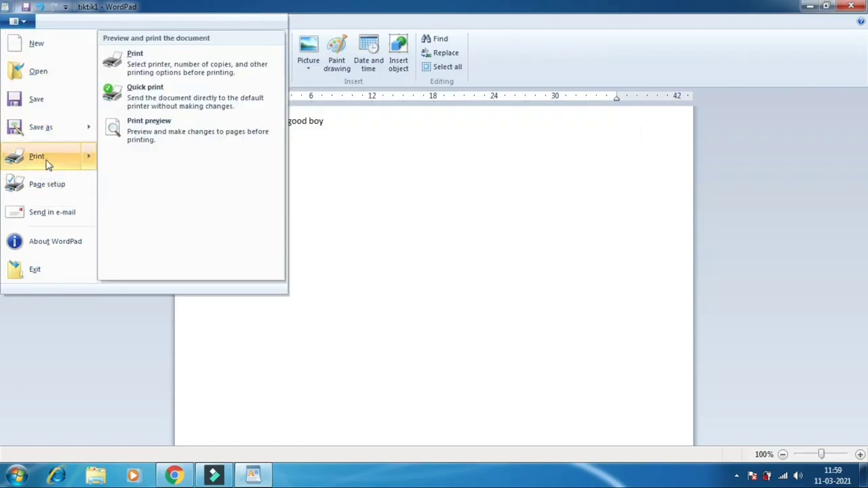
click(144, 68)
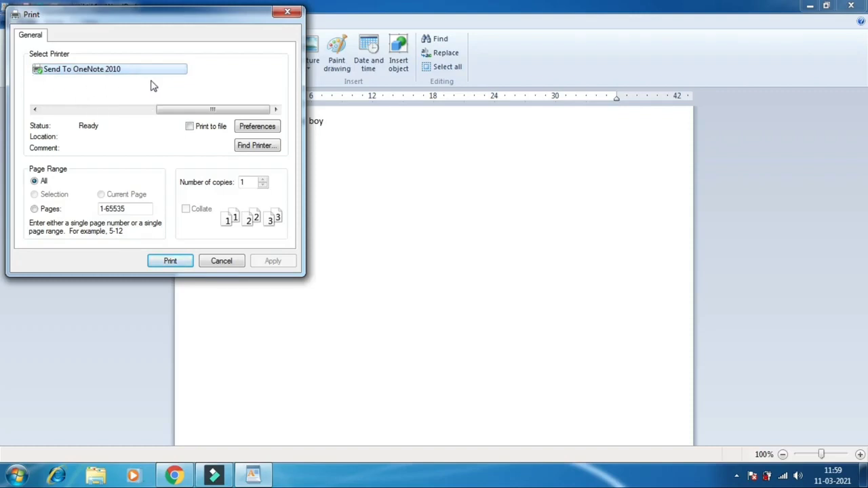
click(93, 85)
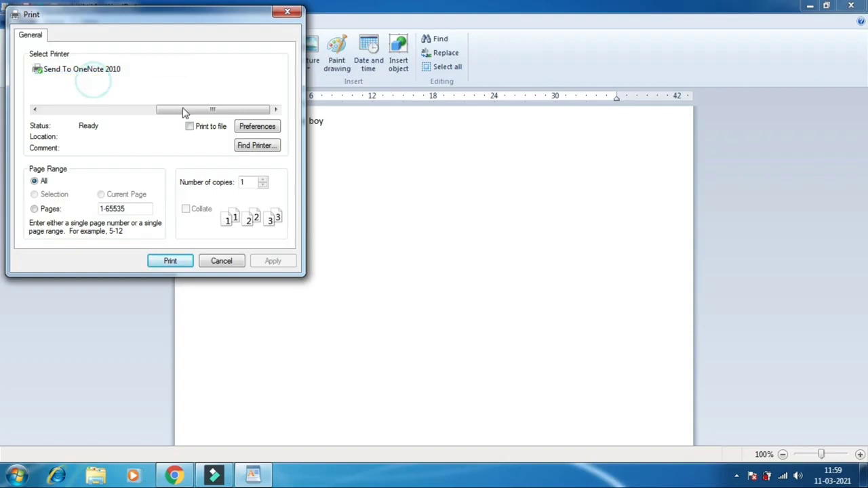
click(266, 175)
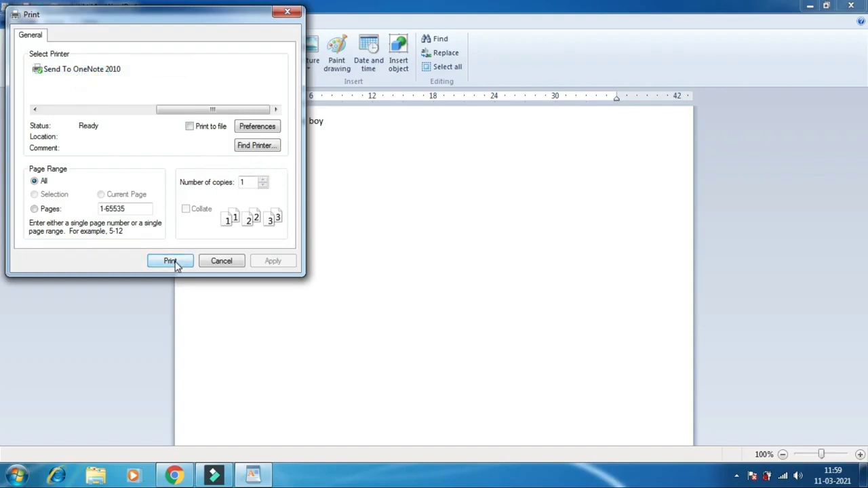
click(206, 261)
click(174, 260)
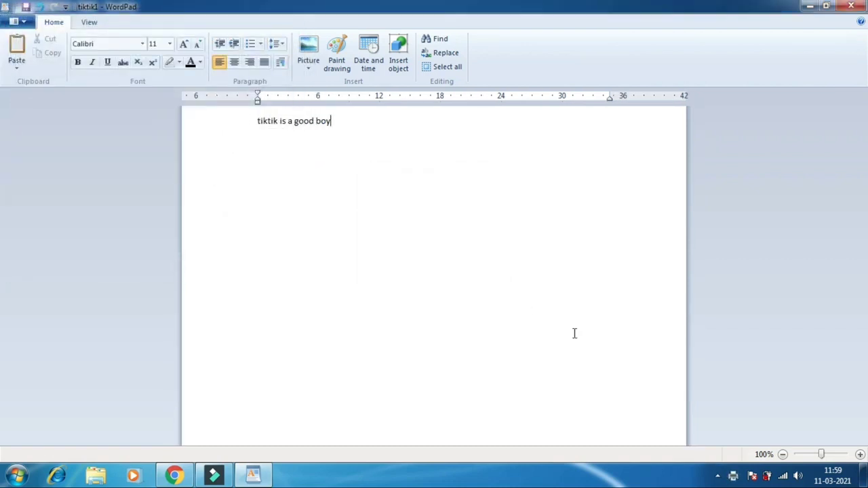
mouse_move(740, 478)
Step: Send the document directly to the default printer with Quick print
click(20, 22)
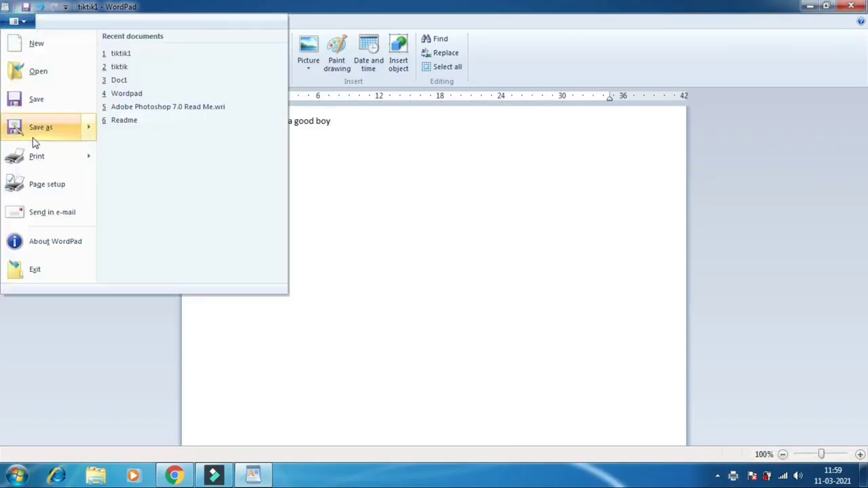
mouse_move(20, 158)
click(155, 90)
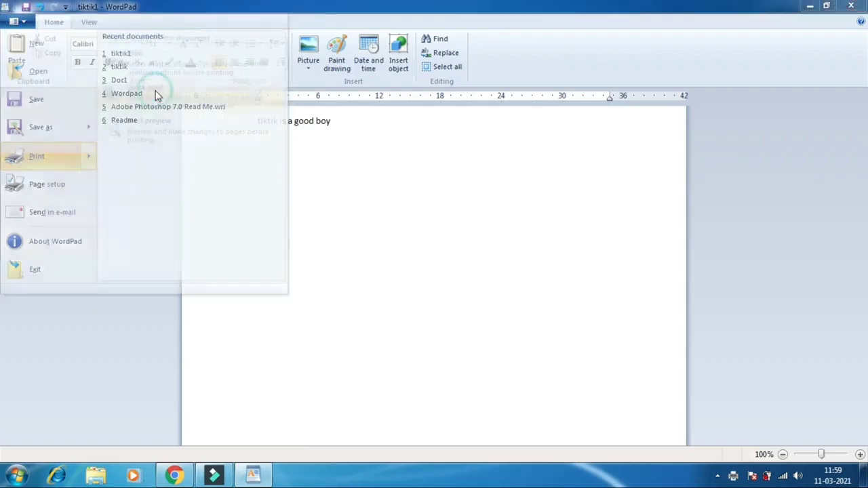
Step: Examine the document in print preview at 100 %, as one page and as two pages, and close the preview
click(15, 22)
mouse_move(43, 161)
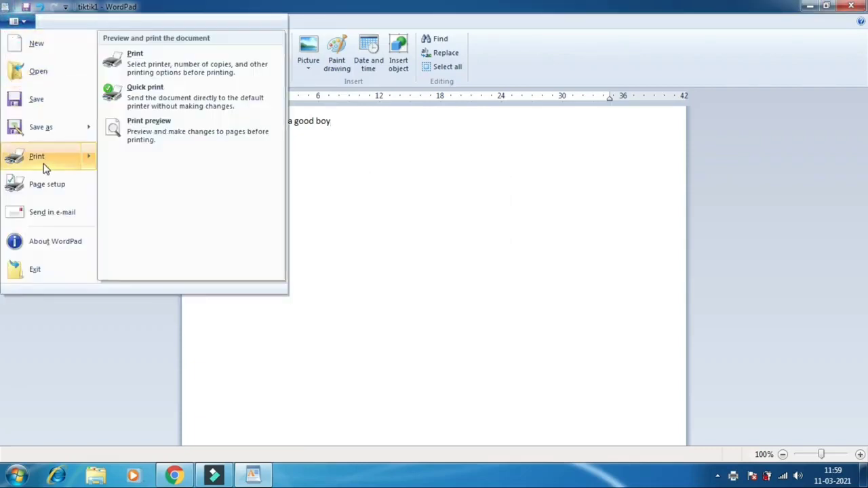
click(113, 131)
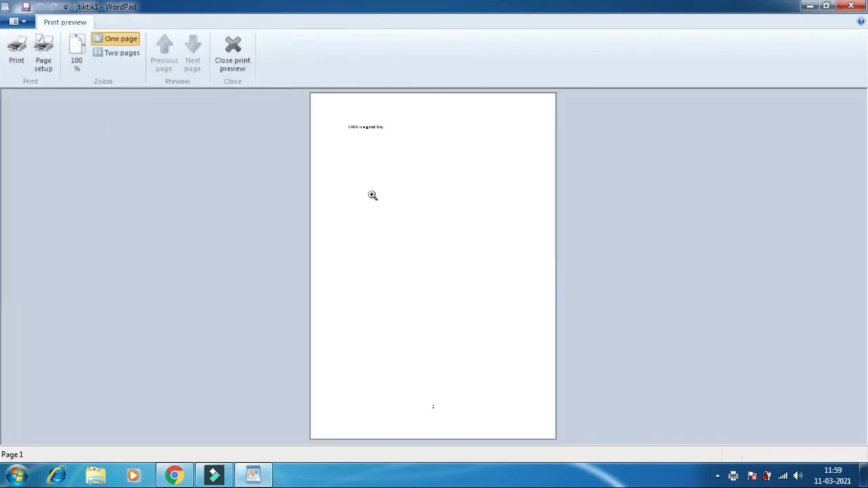
click(366, 167)
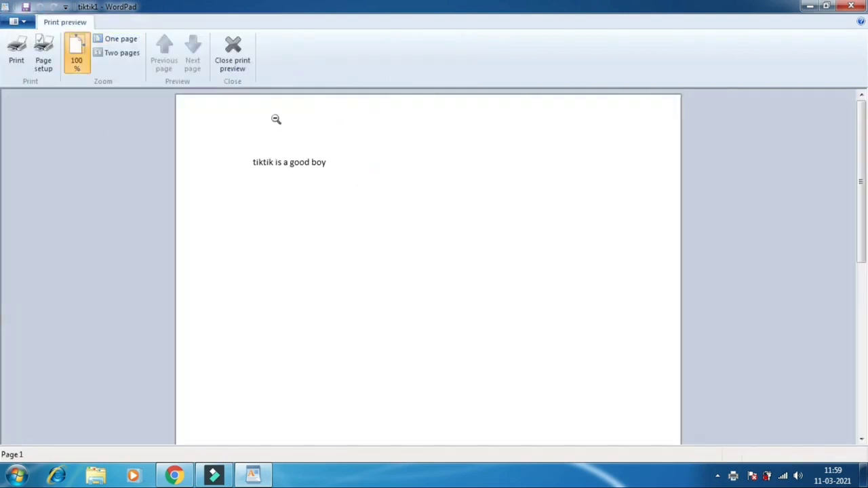
click(120, 40)
click(123, 53)
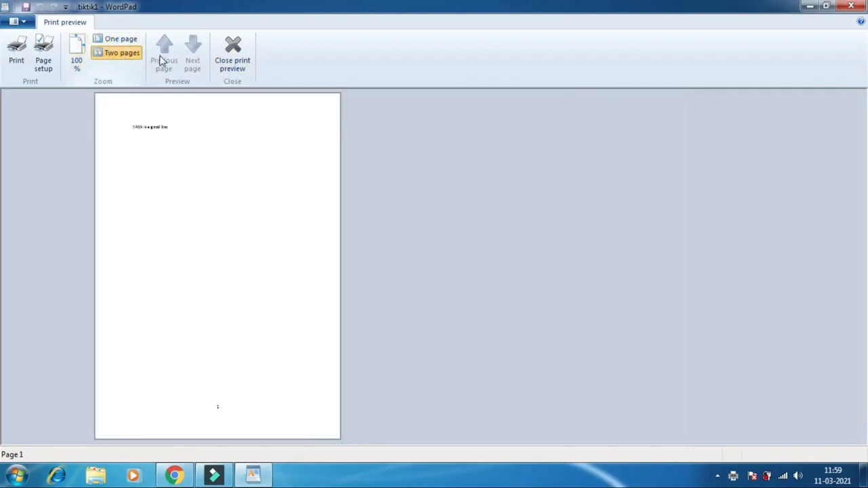
click(163, 58)
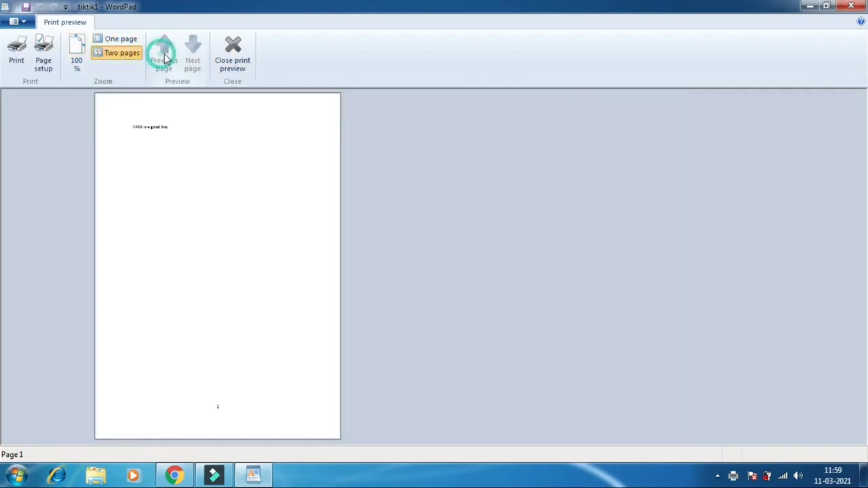
click(218, 56)
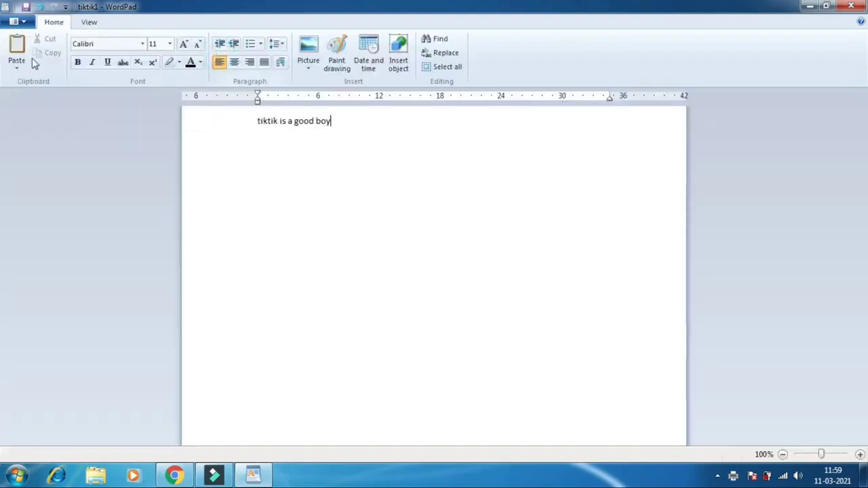
Step: Open the page setup and choose A4 as the paper size
click(24, 22)
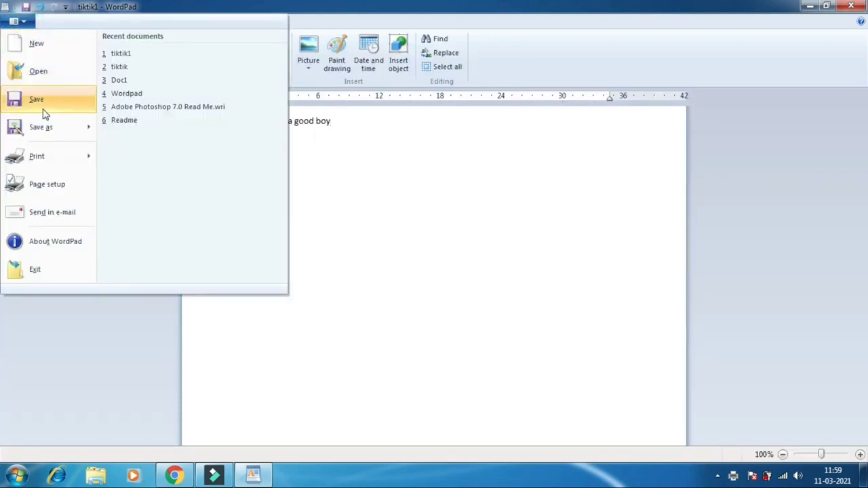
mouse_move(58, 152)
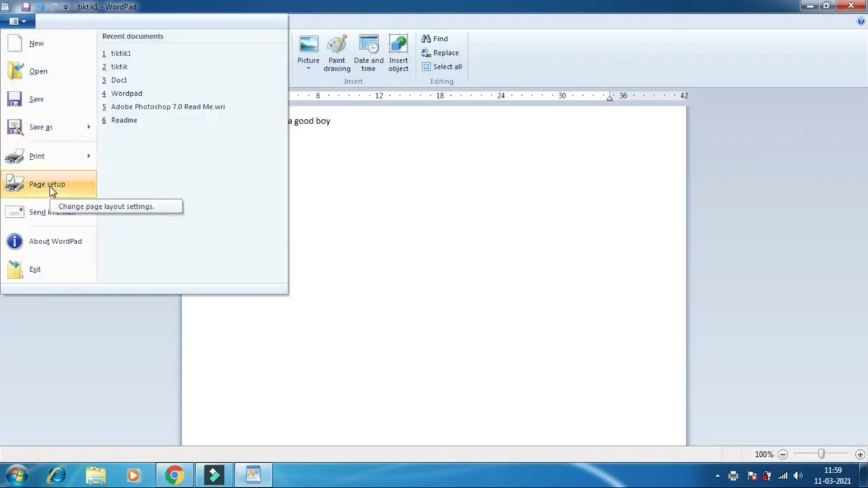
click(49, 186)
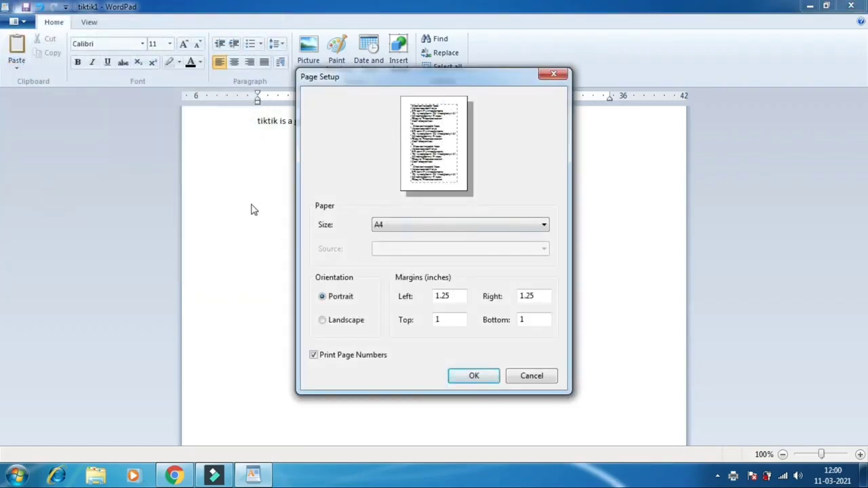
click(446, 225)
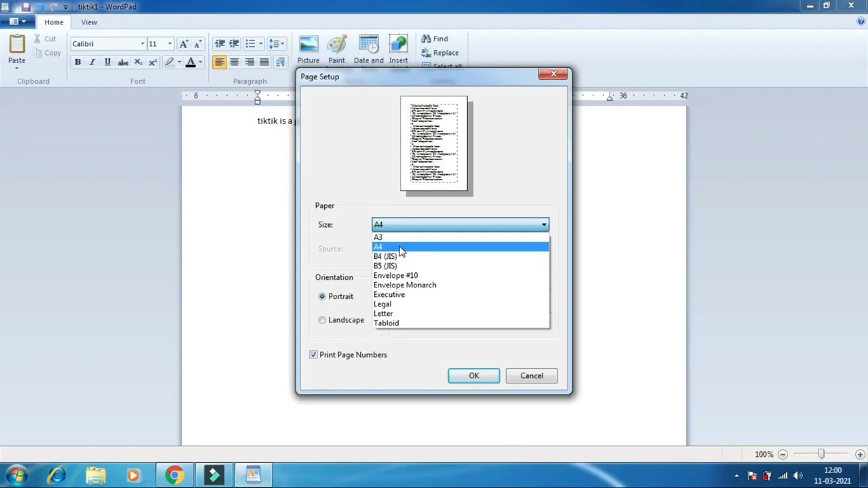
click(400, 247)
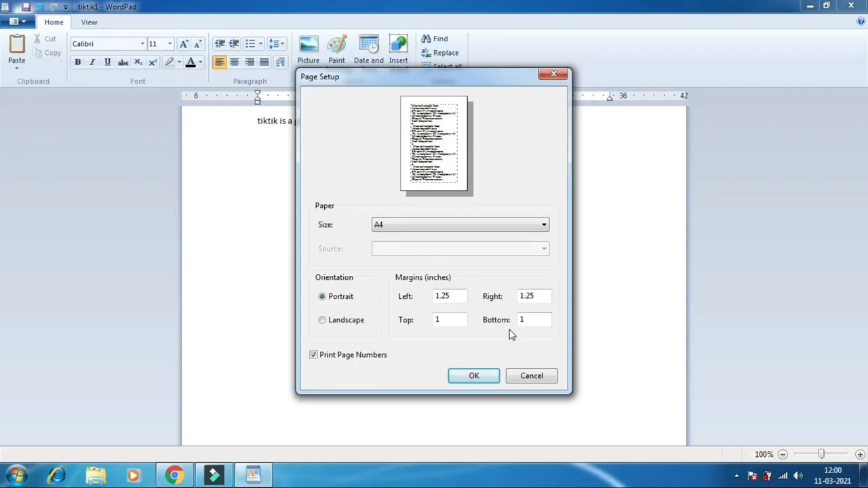
Step: Try left margins of 5 and 0 inches, and set the left margin to 1 inch
drag(459, 294, 388, 296)
text(5)
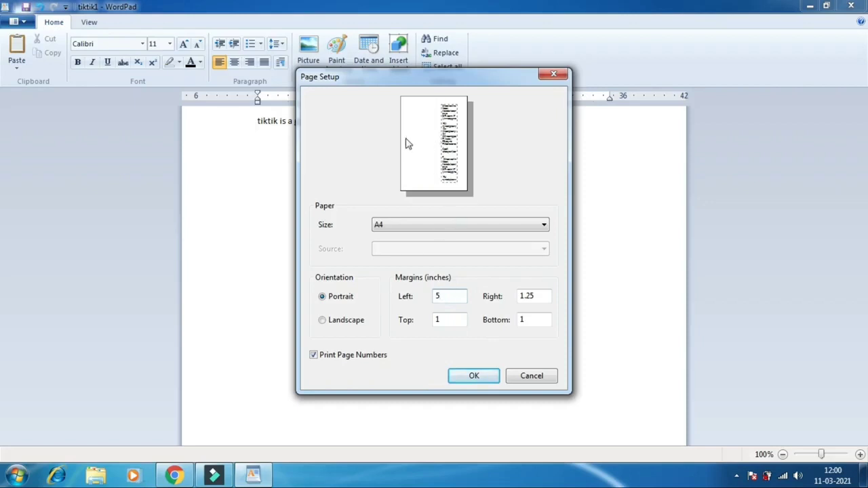
key(BackSpace)
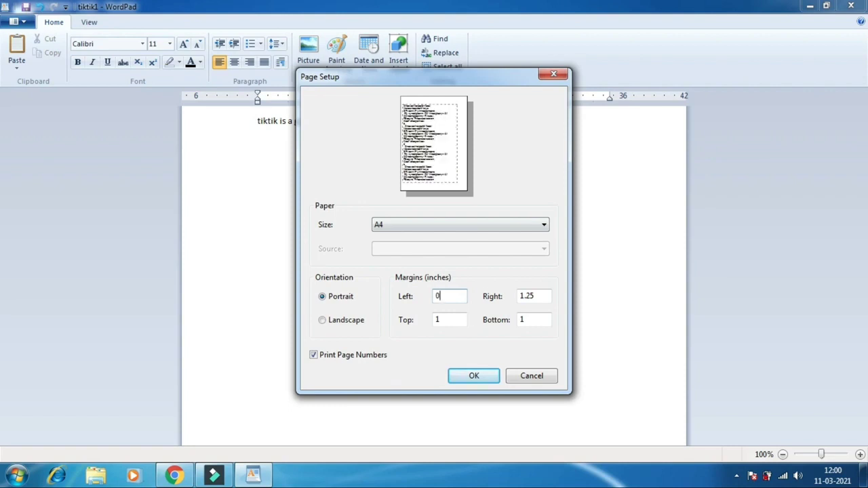
text(1)
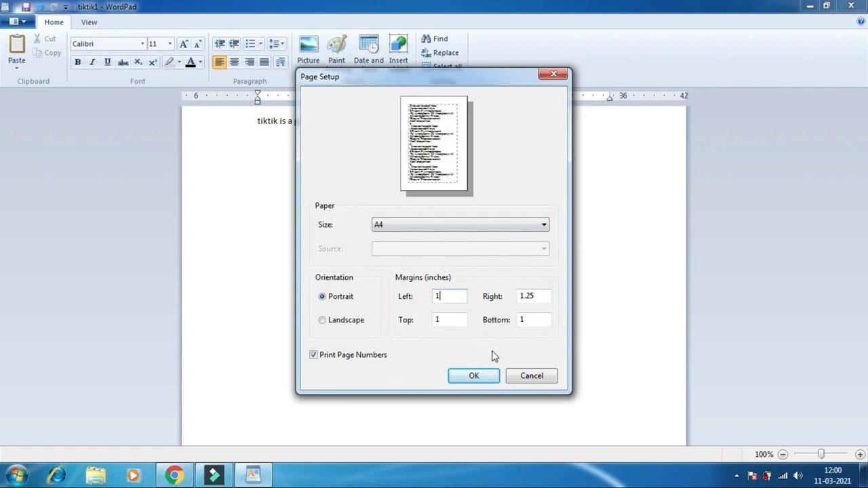
Step: Try the landscape orientation, return to portrait and apply the page setup
click(354, 323)
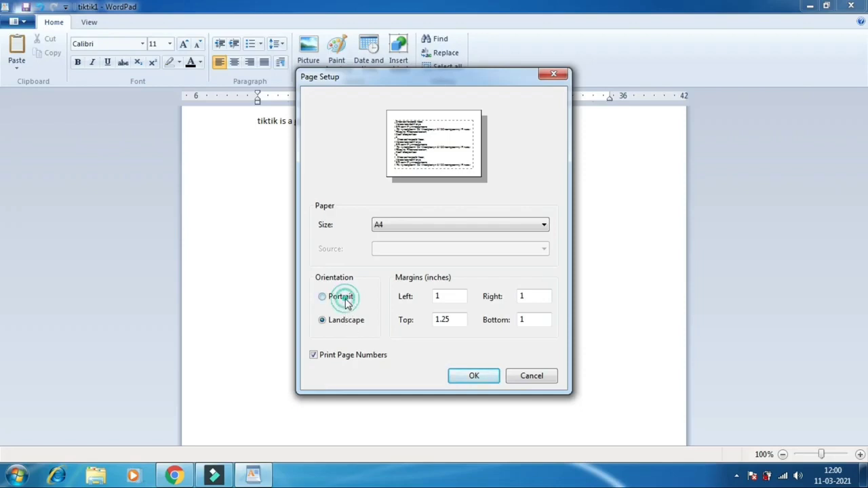
click(343, 296)
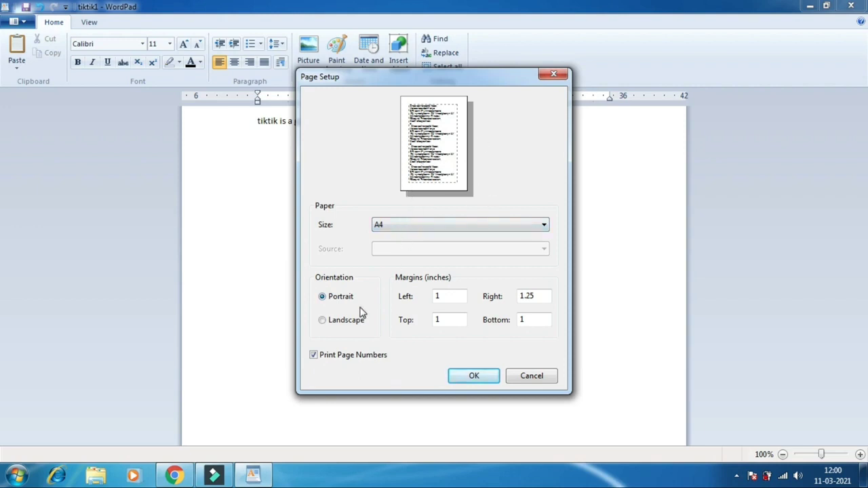
click(475, 378)
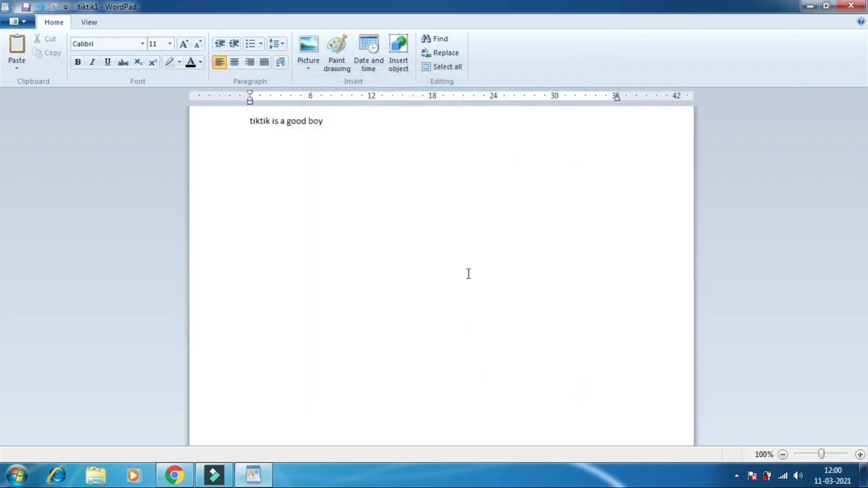
Step: Try to send the document in an e-mail and dismiss the Outlook message
click(14, 21)
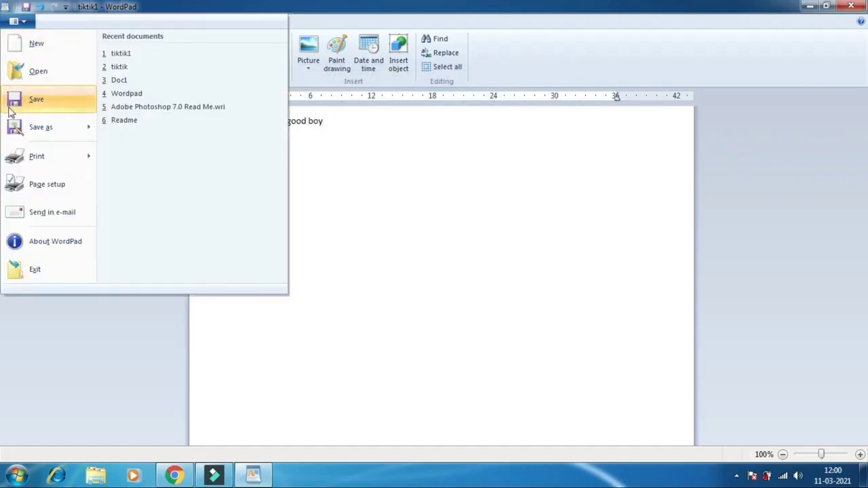
click(48, 213)
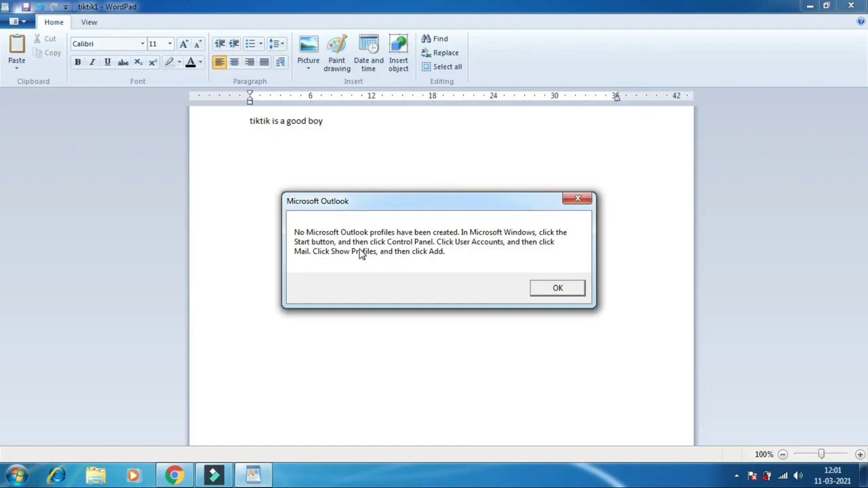
click(548, 286)
Step: View the About WordPad version and licence information and close it
click(15, 21)
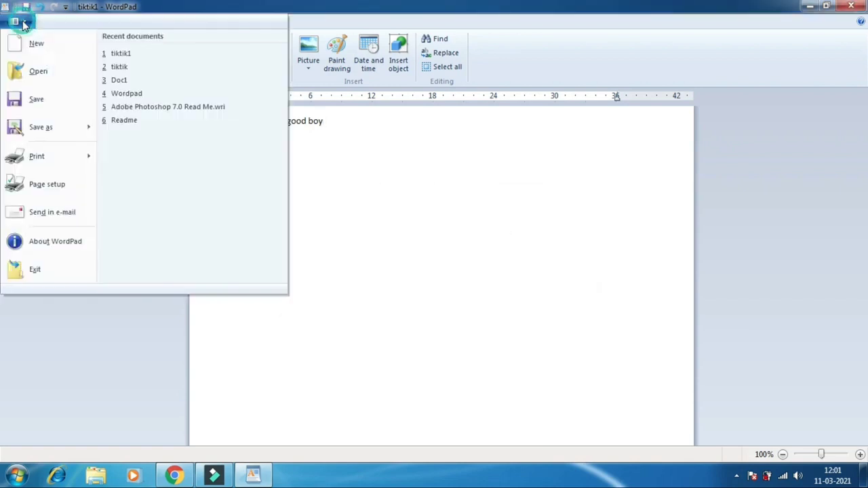
click(60, 248)
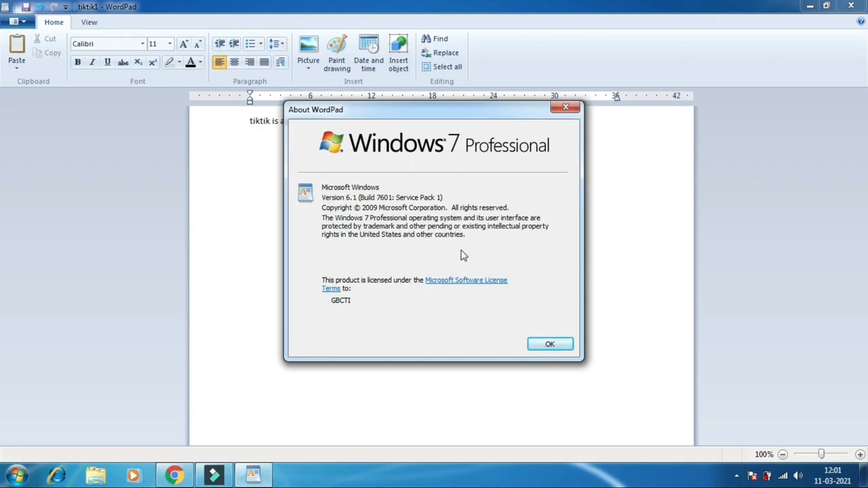
click(549, 344)
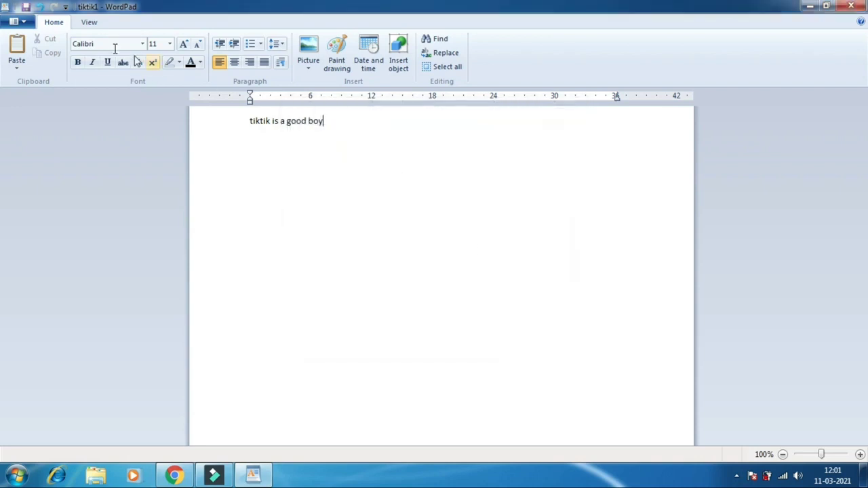
Step: Exit WordPad and dismiss the OneNote message on the desktop
click(16, 22)
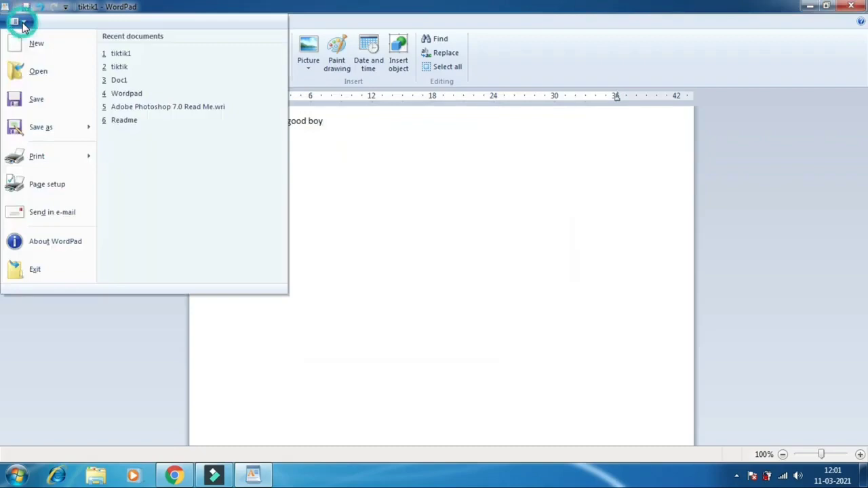
click(36, 268)
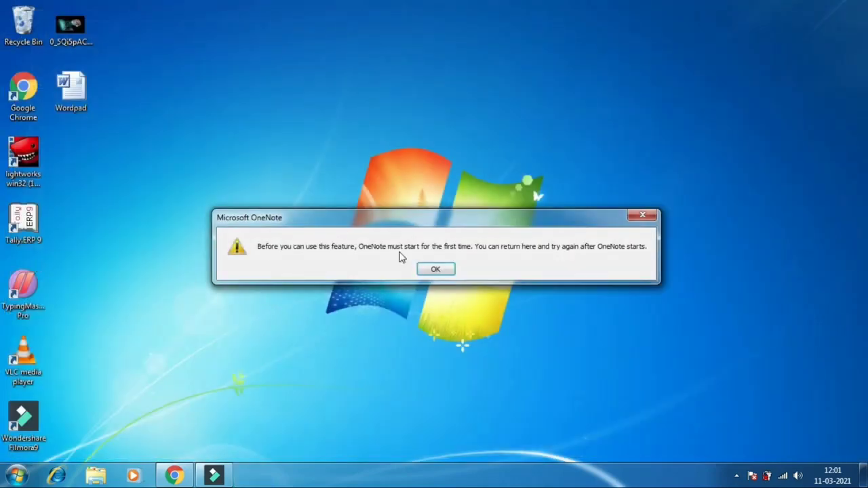
click(434, 269)
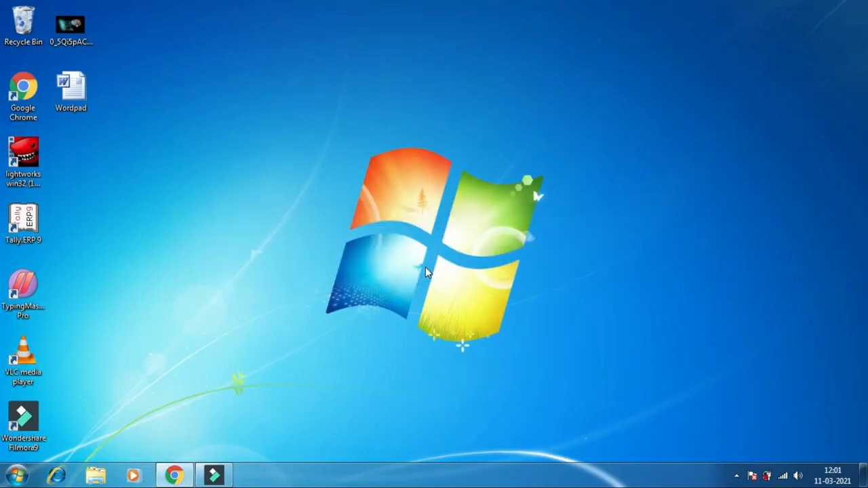